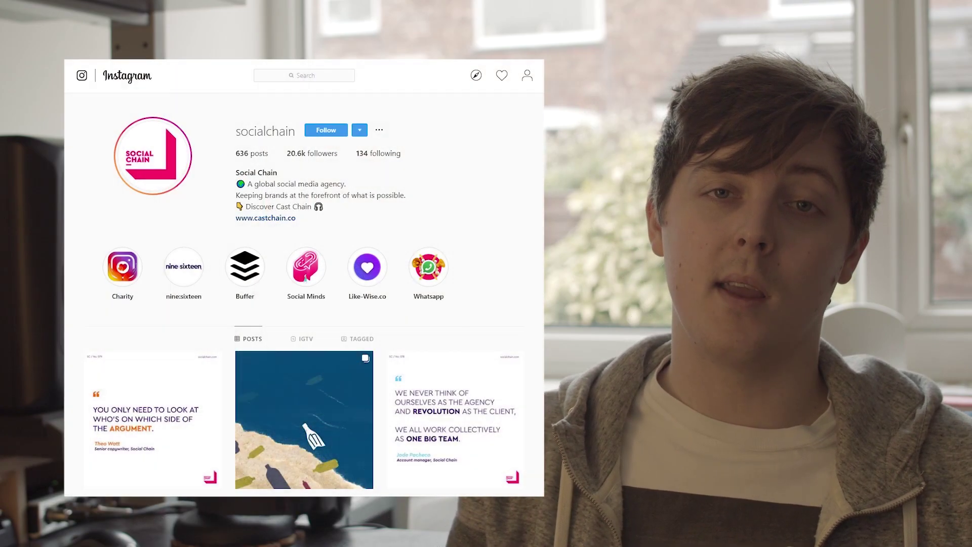
scroll(491, 275, "down", 4)
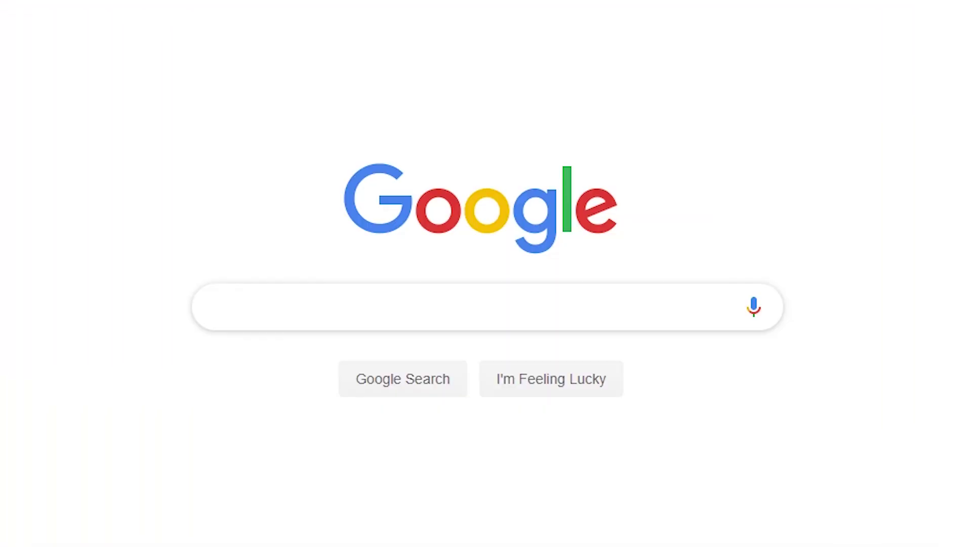
Step: Search Google for entrepreneurship quotes and select the text of quote 10 in the article, leaving out its attribution
type("Entre")
key("Down")
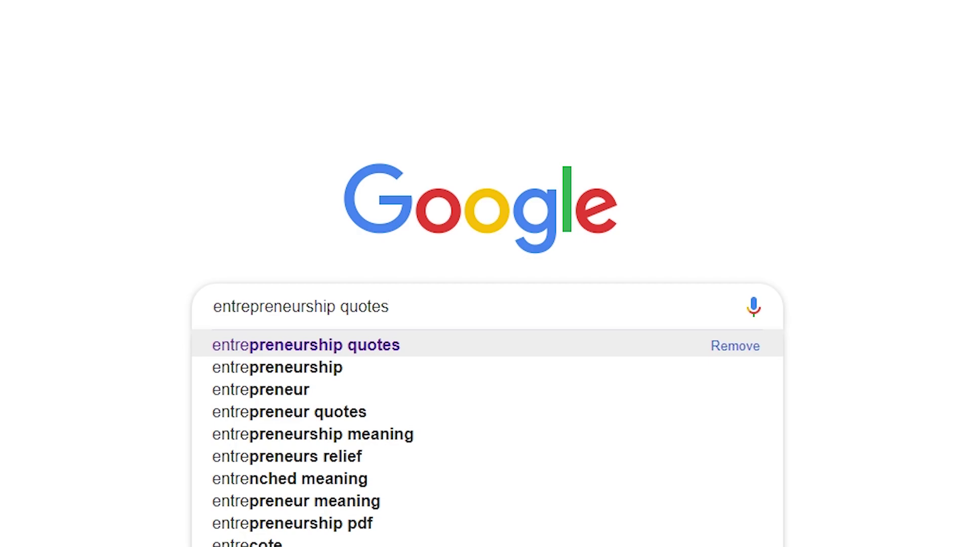
key("Return")
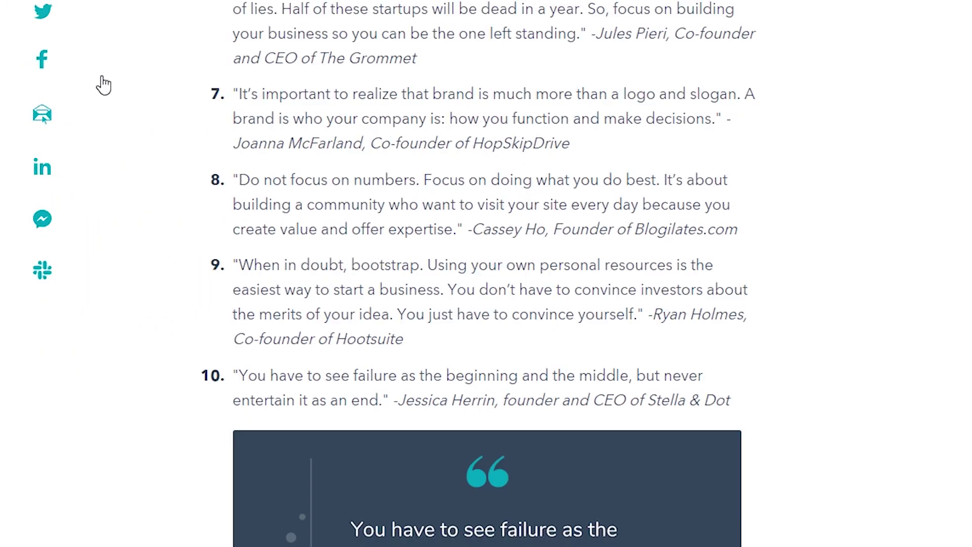
left_click_drag(240, 372, 387, 405)
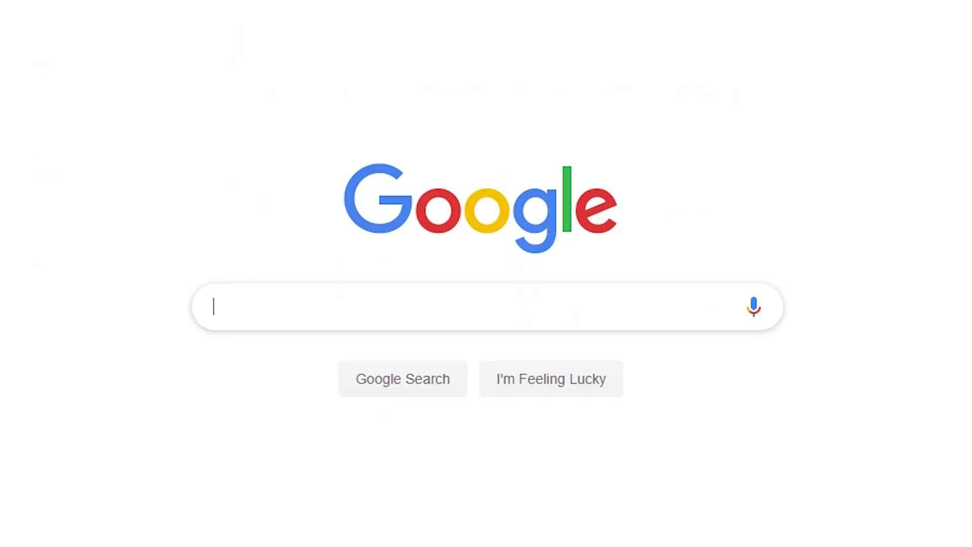
Step: Find the Pexels site through Google, open it and search its stock photos for "victory"
type("pexels")
key("Return")
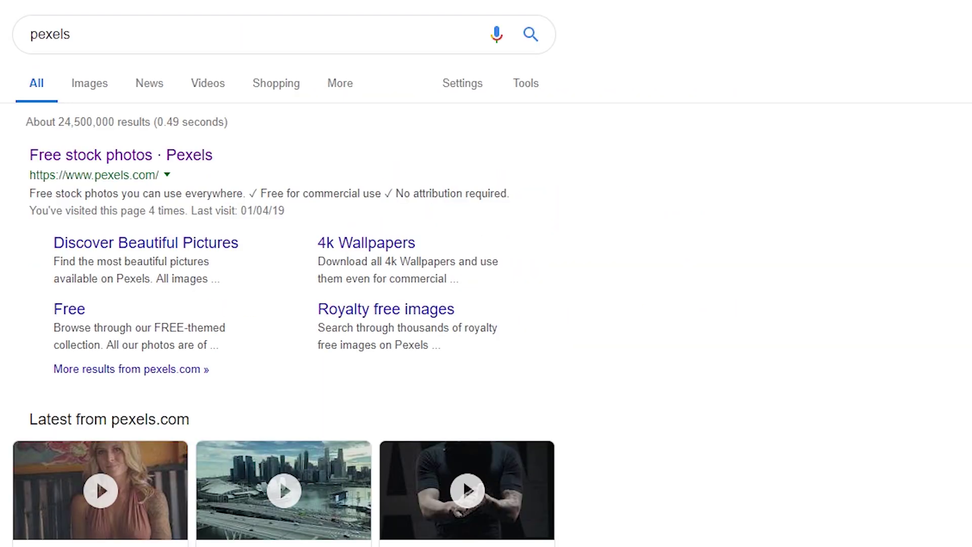
left_click(134, 157)
left_click(284, 282)
type("victory")
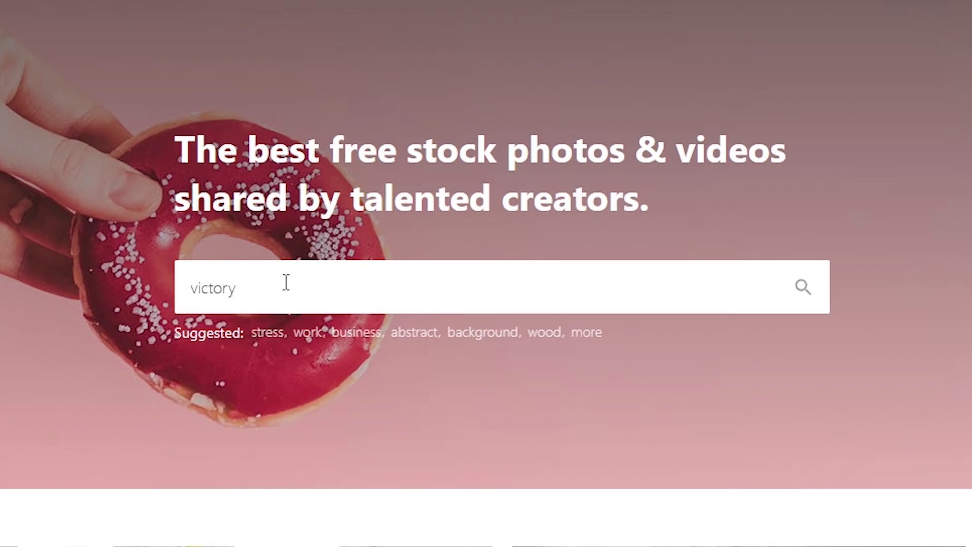
key("Return")
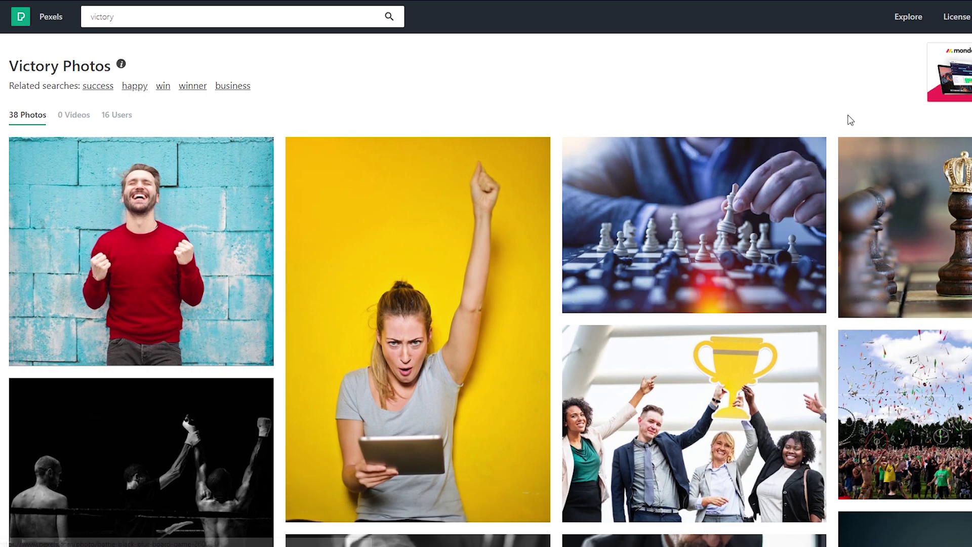
Step: Browse the victory photos and download the black-and-white boxing ring photo in its original size
scroll(847, 116, "down", 3)
scroll(765, 152, "up", 3)
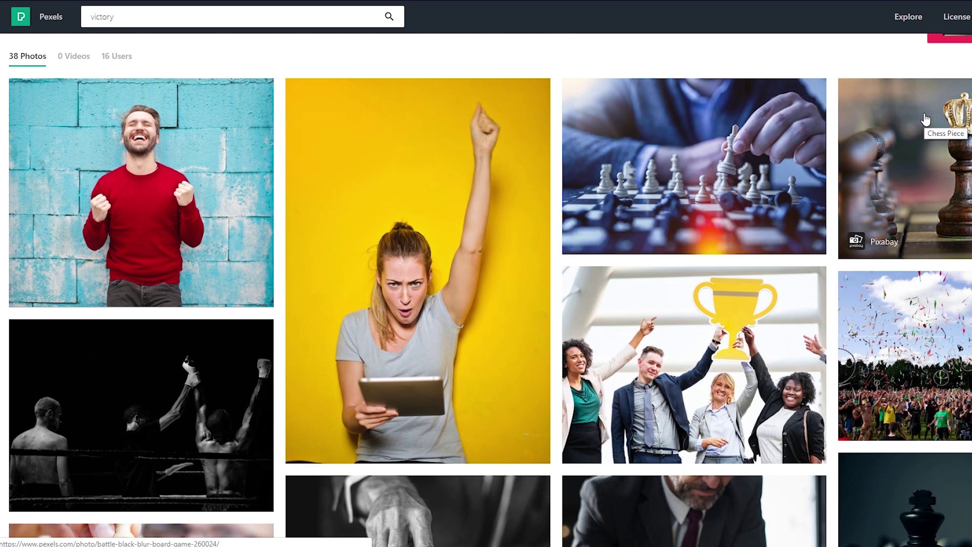
scroll(703, 132, "down", 3)
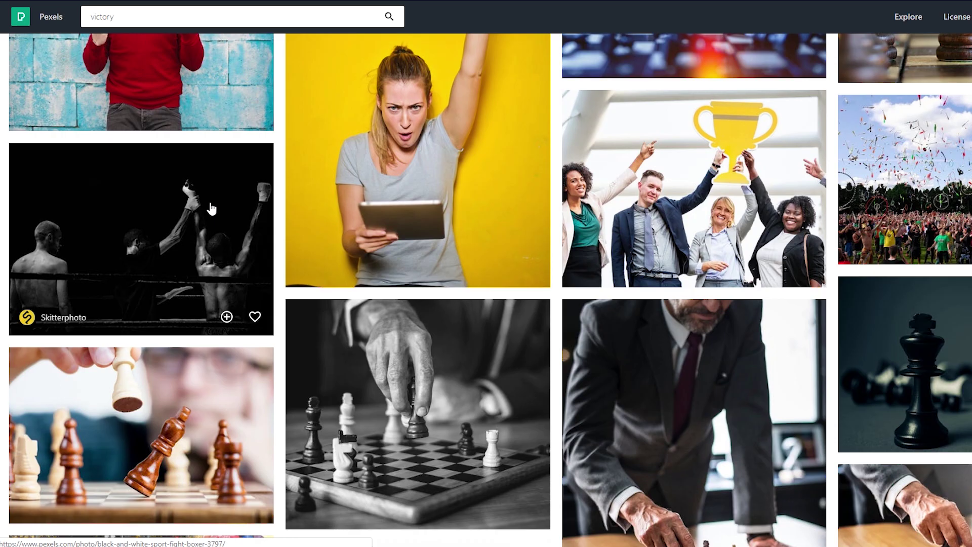
left_click(202, 218)
left_click(817, 20)
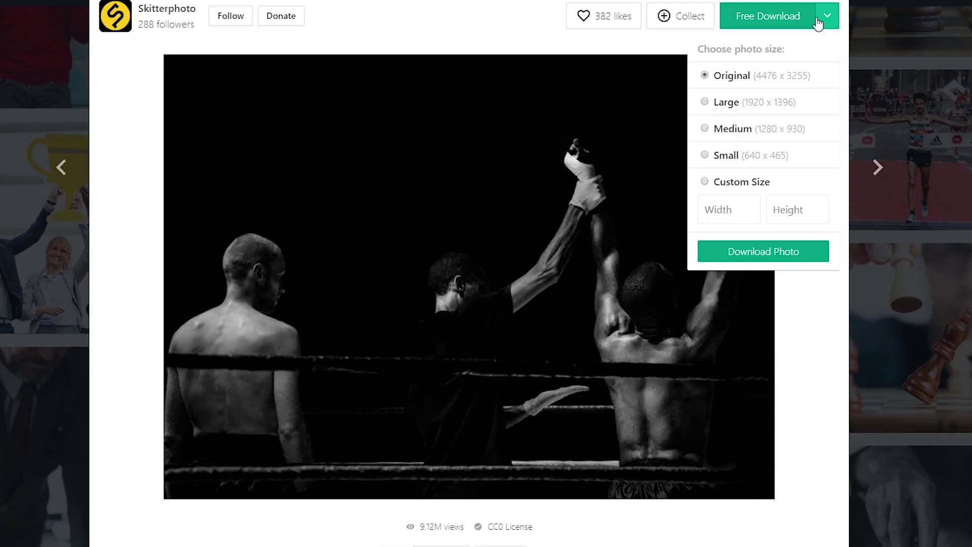
left_click(795, 18)
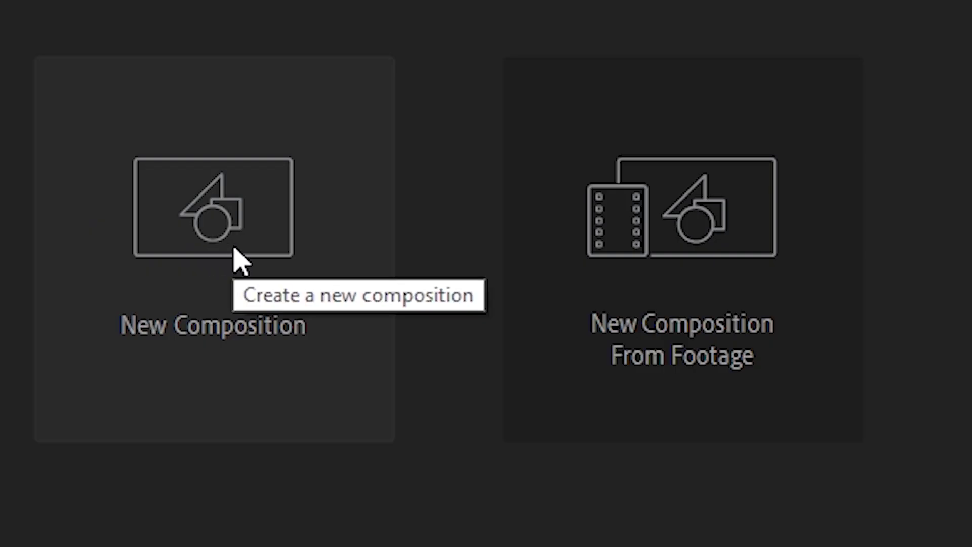
Step: In After Effects, create a 1080 x 1080 px composition named Social Quote Template at 25 fps with the aspect ratio locked
left_click(238, 260)
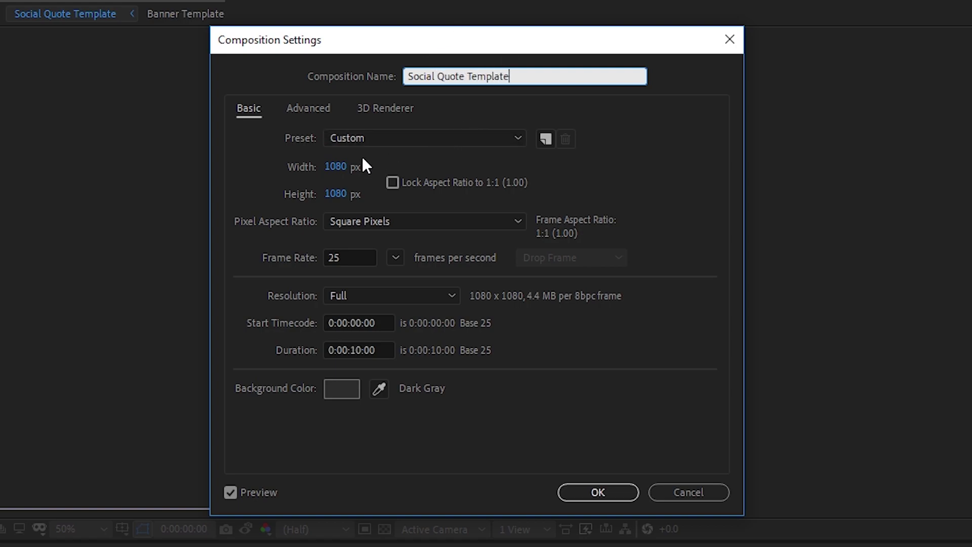
left_click(335, 167)
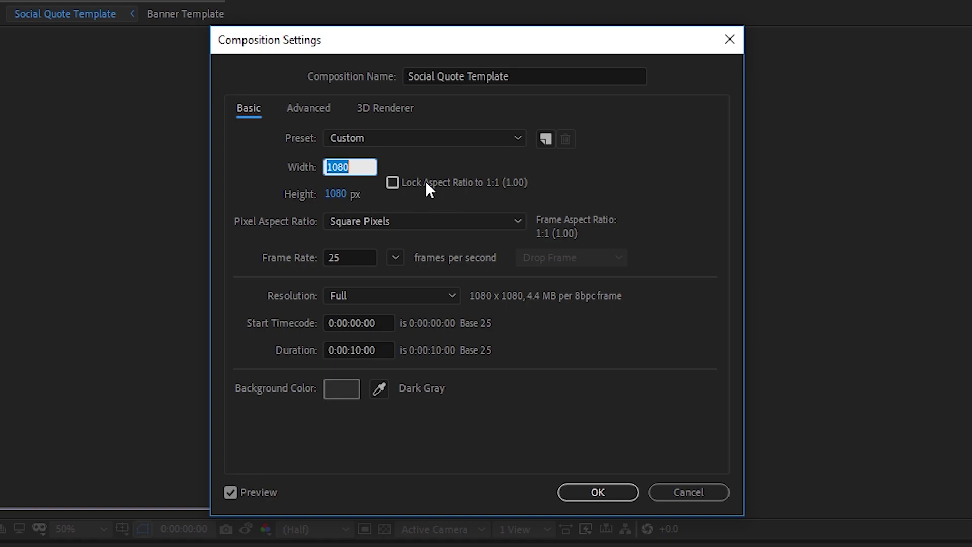
left_click(395, 183)
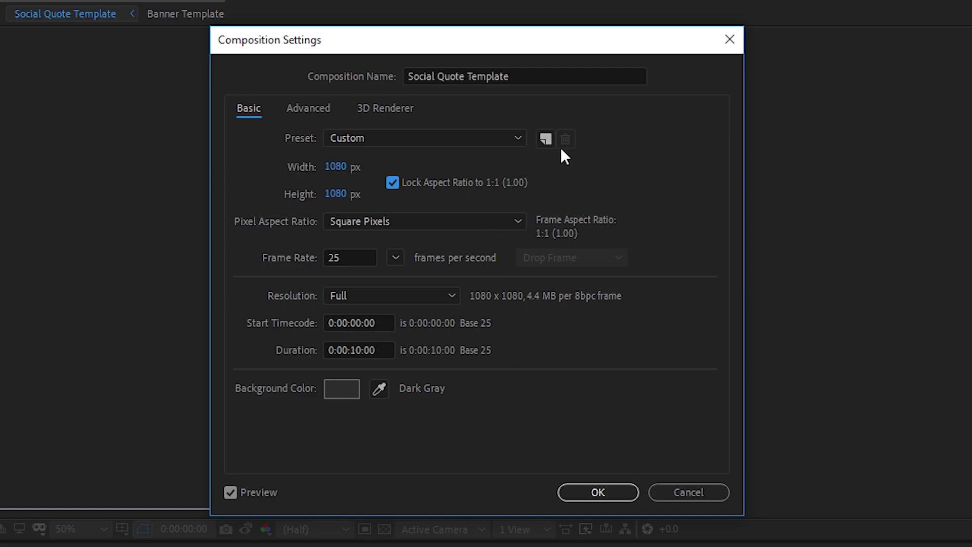
left_click(597, 492)
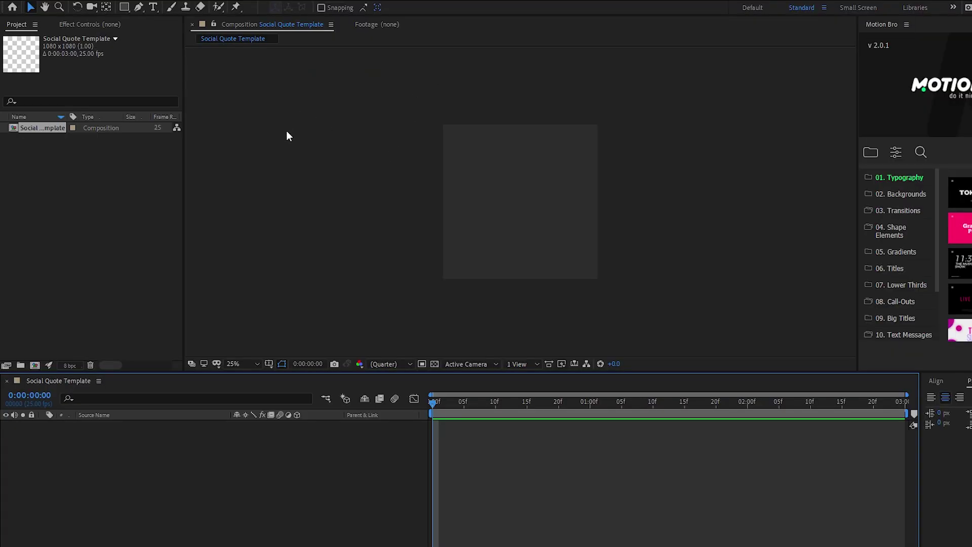
Step: Create a project folder named Comps and move the Social Quote Template composition into it
right_click(60, 165)
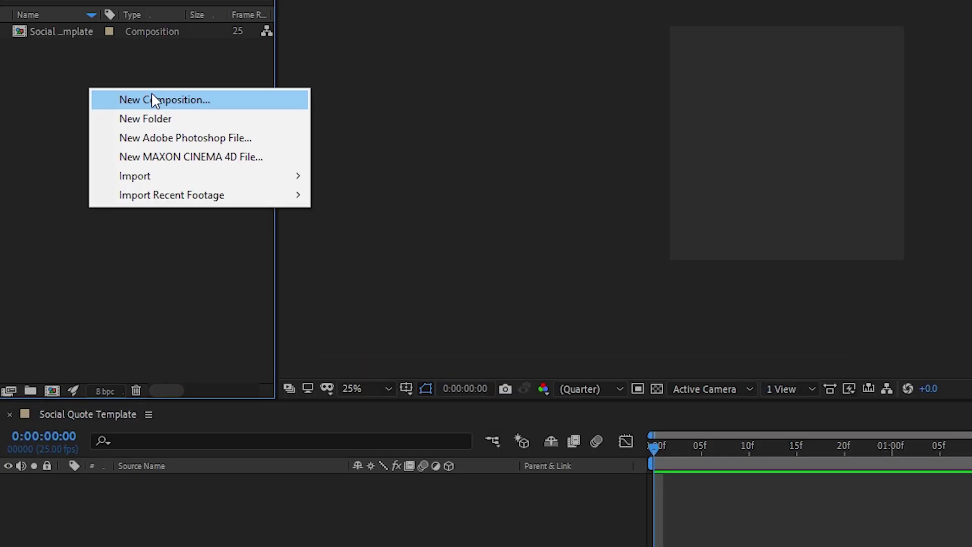
left_click(164, 121)
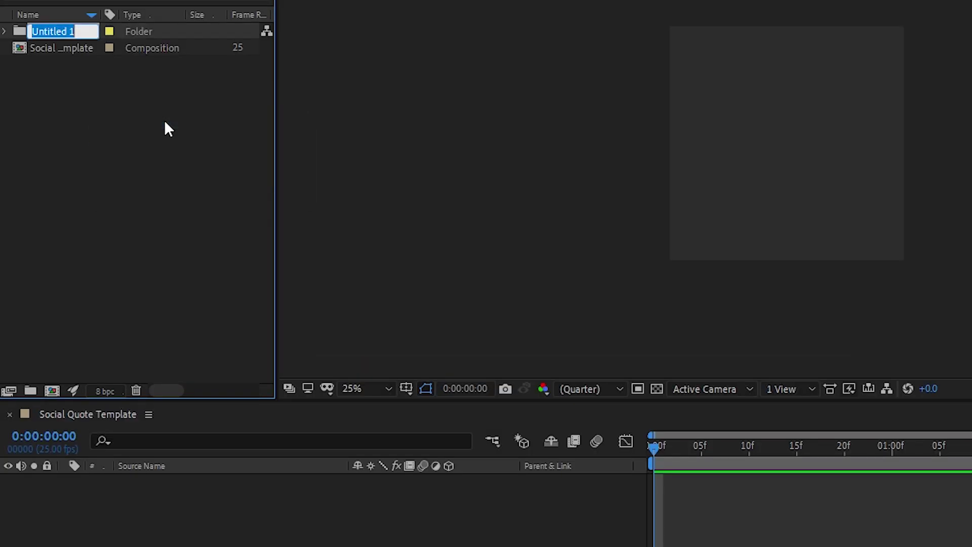
type("Comps")
key("Return")
left_click_drag(53, 32, 63, 49)
Step: Create a second project folder named Photos beside the Comps folder
right_click(65, 91)
left_click(145, 121)
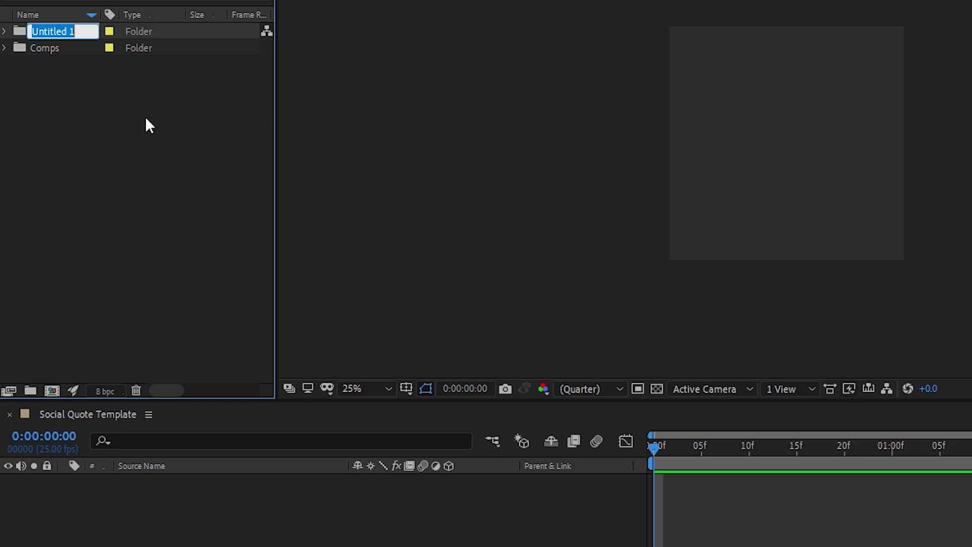
type("Photos")
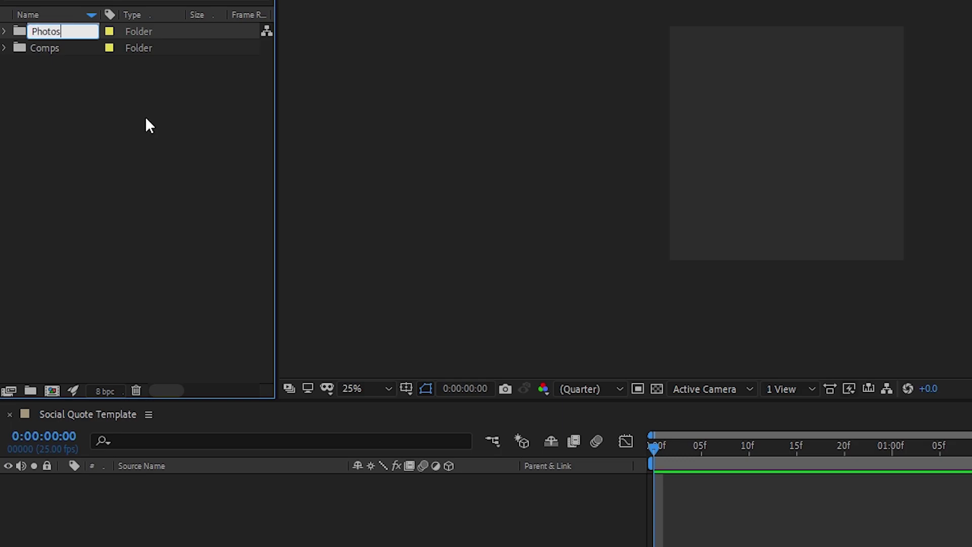
key("Return")
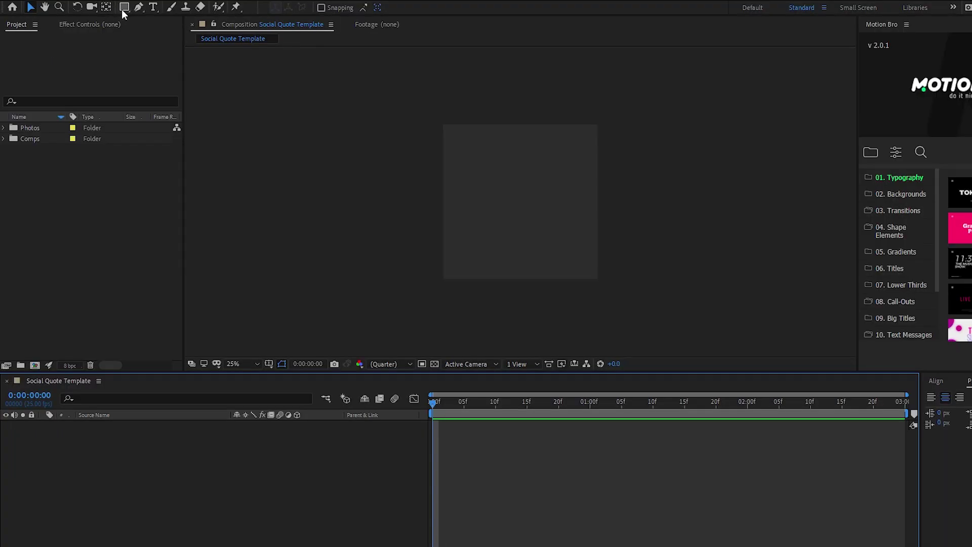
Step: Add a composition-sized rectangle as a border frame, with no fill and a 50 px white stroke
left_click(122, 9)
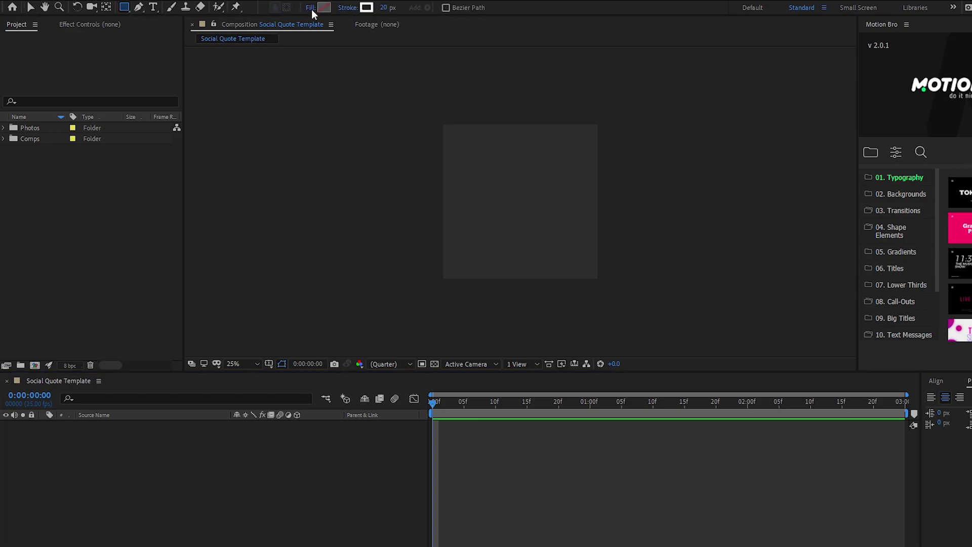
left_click(311, 9)
left_click(490, 246)
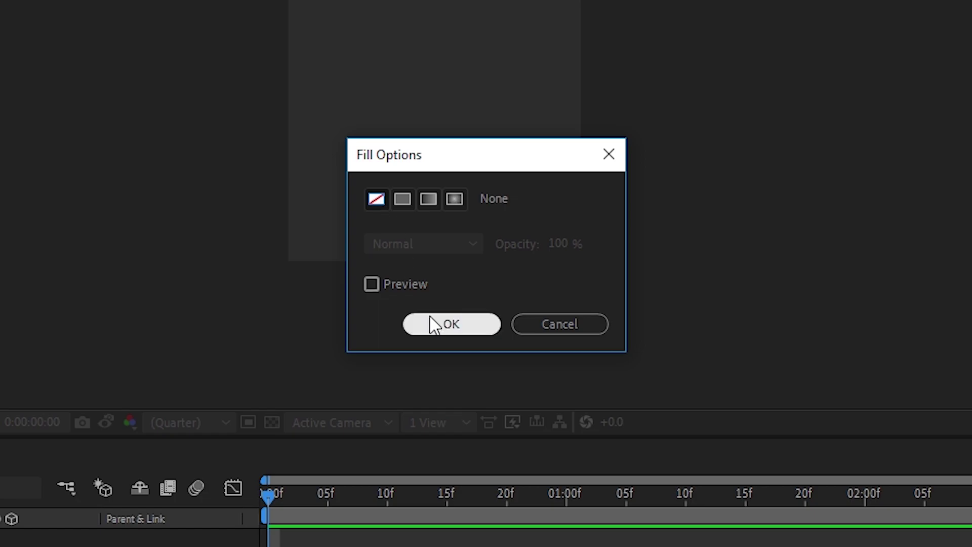
left_click(450, 327)
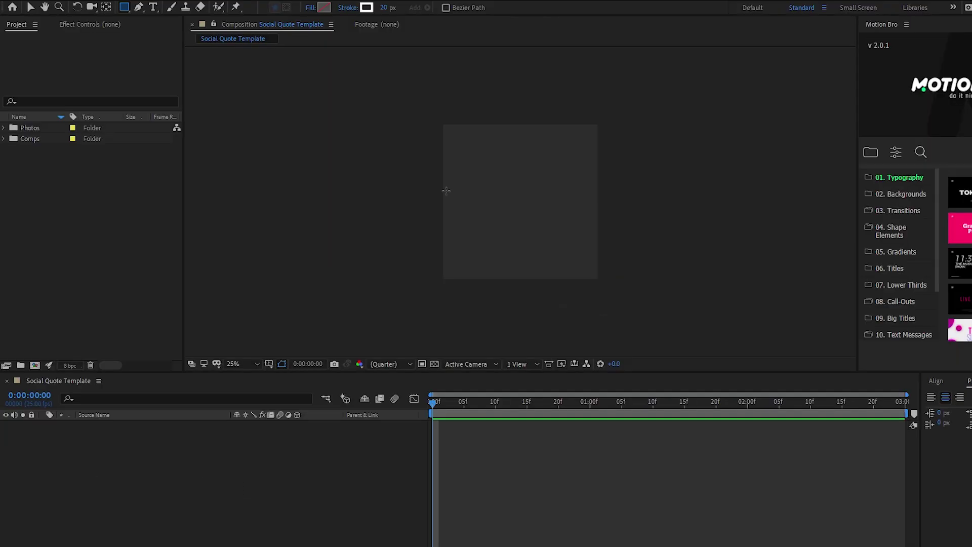
left_click(386, 11)
type("50")
key("Return")
left_click(245, 504)
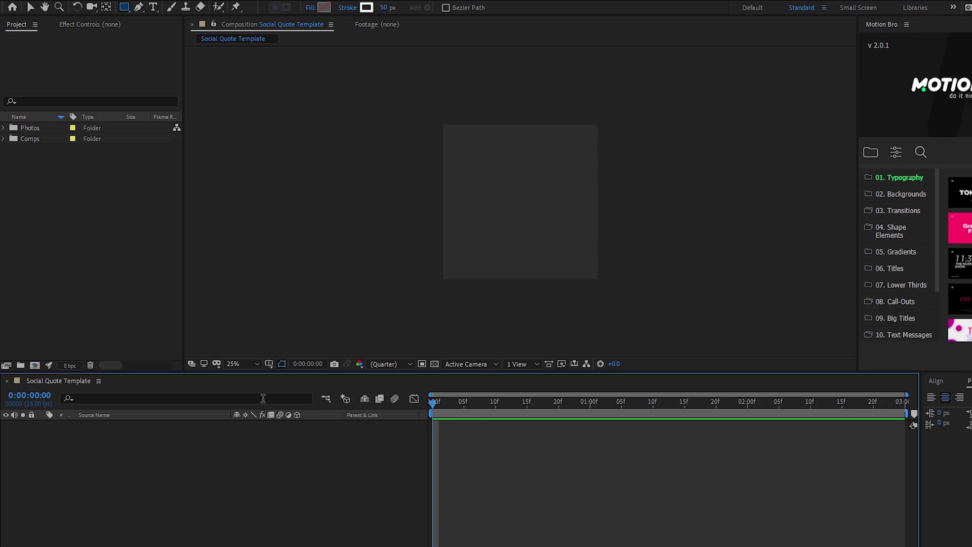
double_click(124, 7)
key("v")
left_click(667, 161)
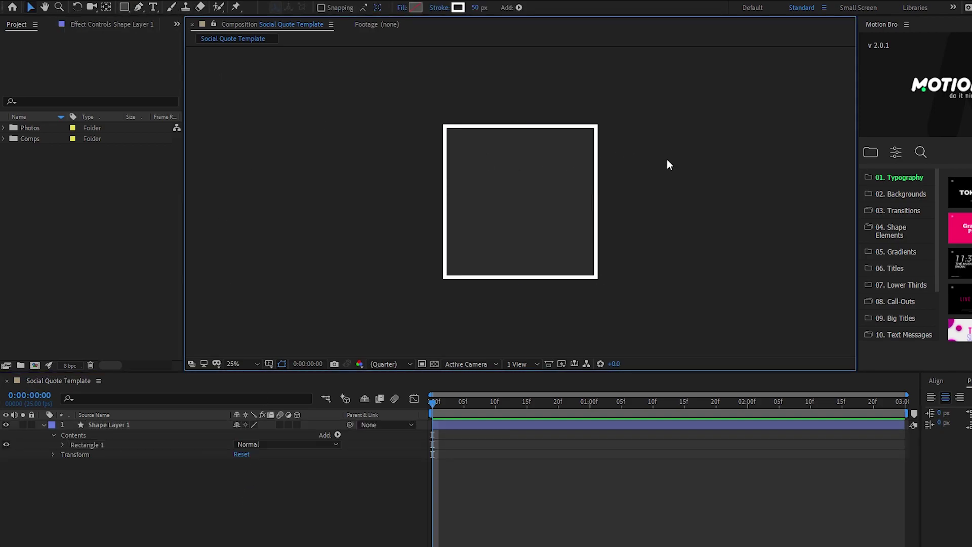
key("period")
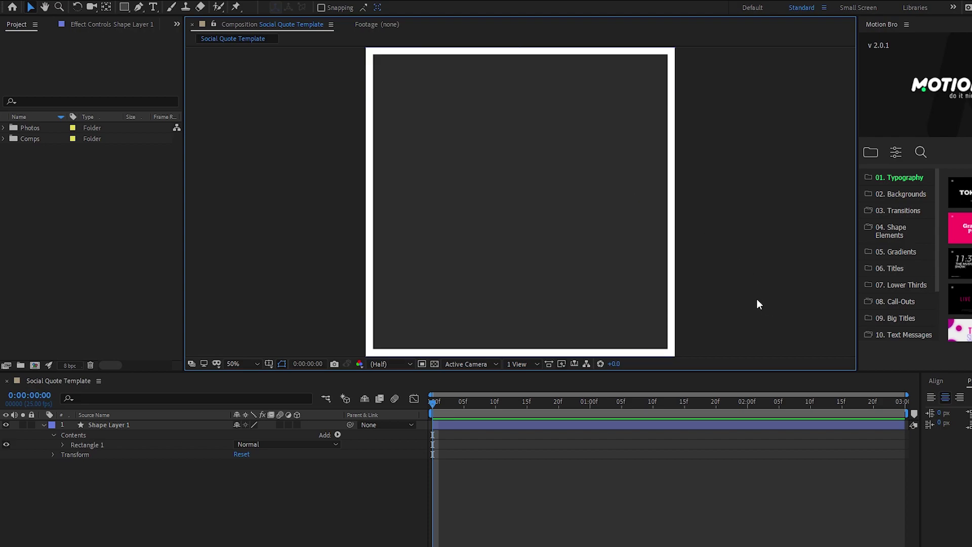
Step: Add a text layer reading BRASS BEAR PRODUCTIONS and reduce its font size to 30 px to fit the frame's upper border
key("ctrl+alt+shift+t")
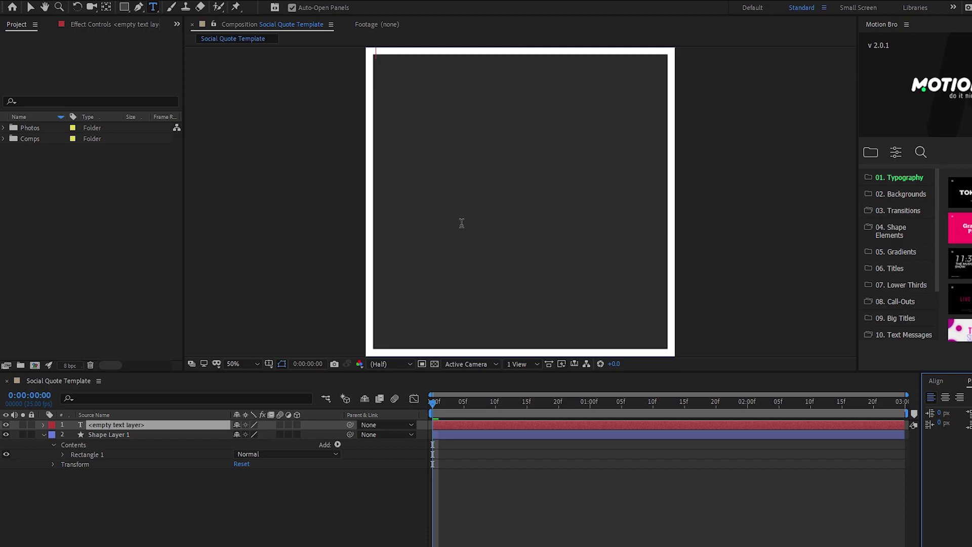
type("BRASS BEAR PRODUCTIONS")
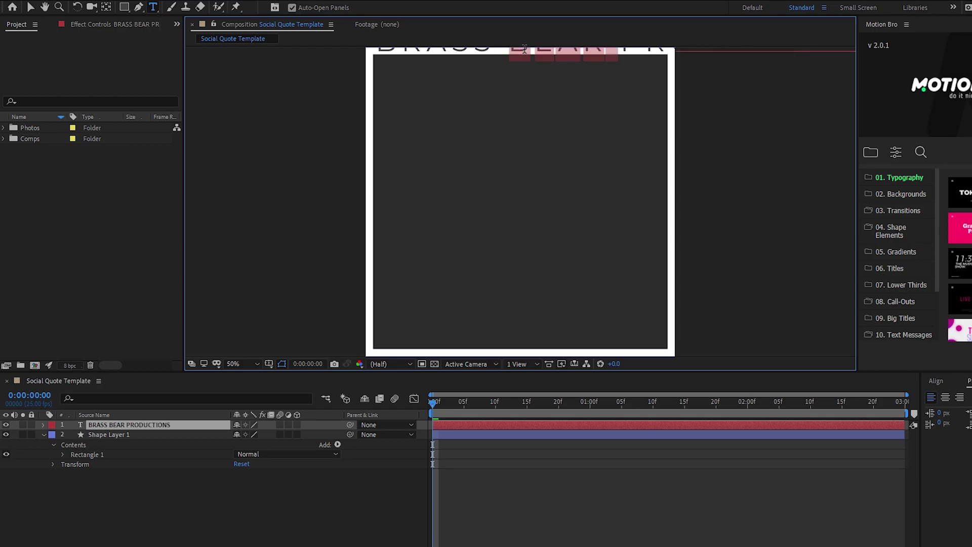
triple_click(524, 48)
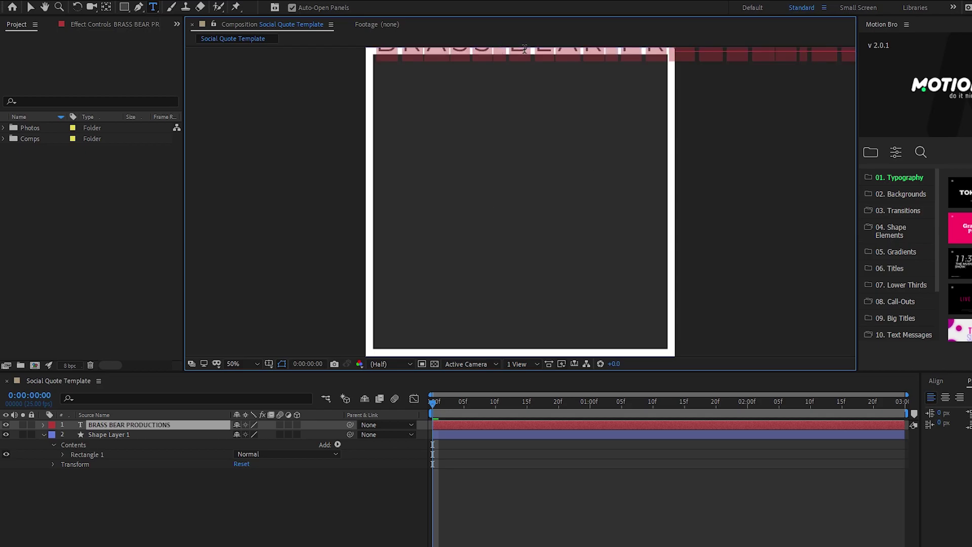
left_click_drag(875, 191, 799, 205)
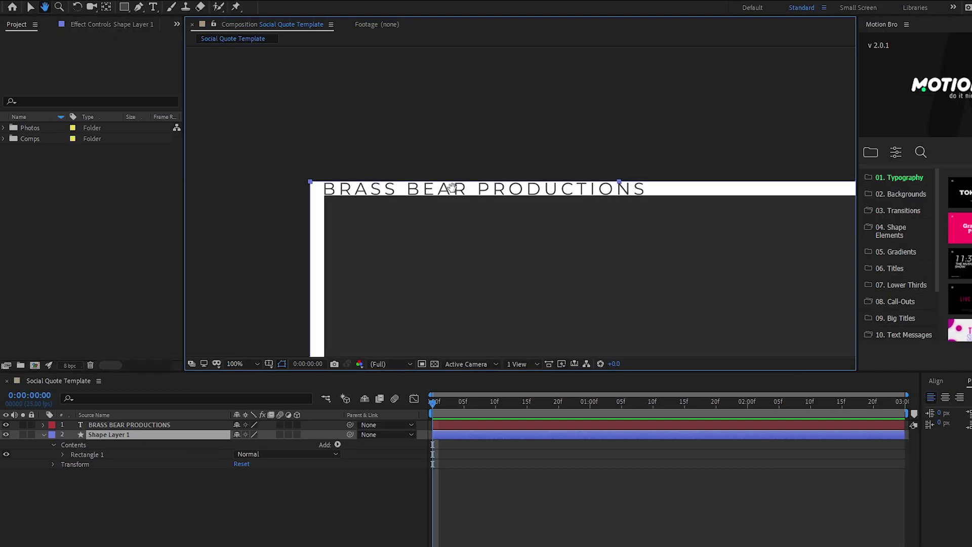
Step: Change the font style of the BRASS BEAR PRODUCTIONS text to Montserrat SemiBold
scroll(458, 191, "up", 2)
scroll(449, 188, "down", 1)
left_click_drag(449, 187, 572, 197)
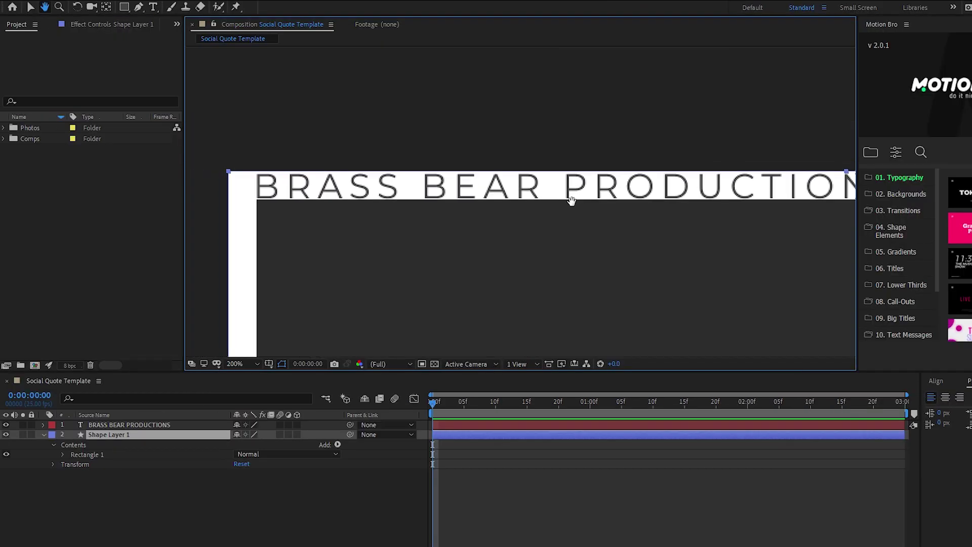
double_click(574, 194)
left_click(922, 174)
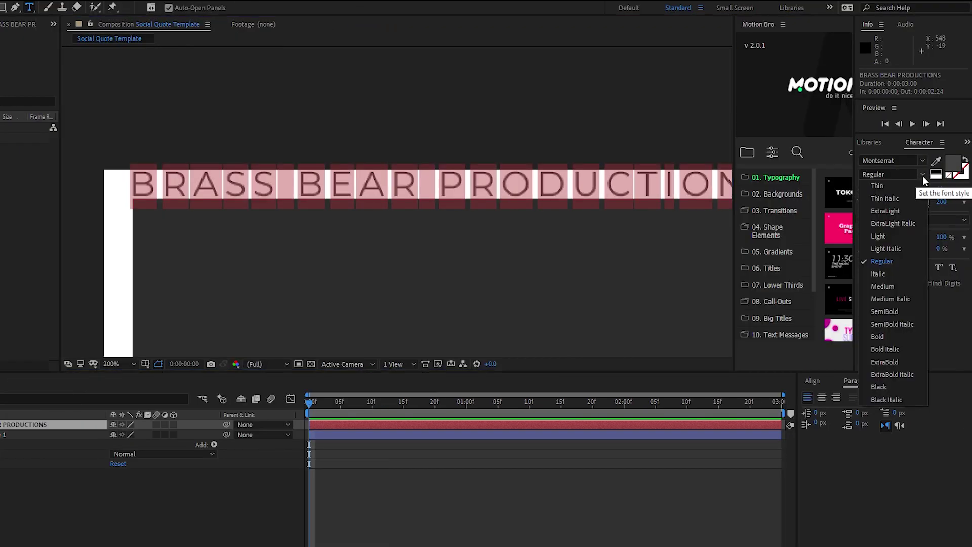
left_click(895, 309)
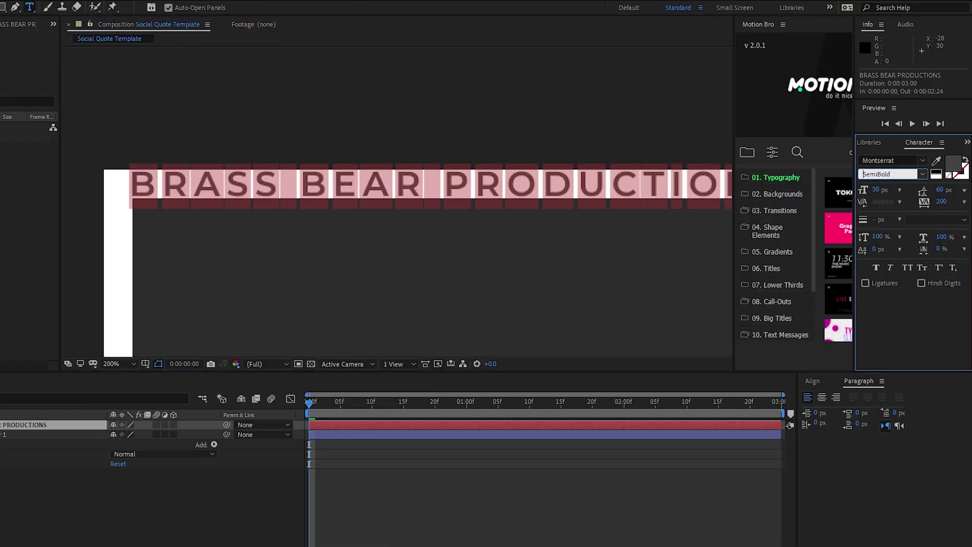
scroll(397, 201, "down", 2)
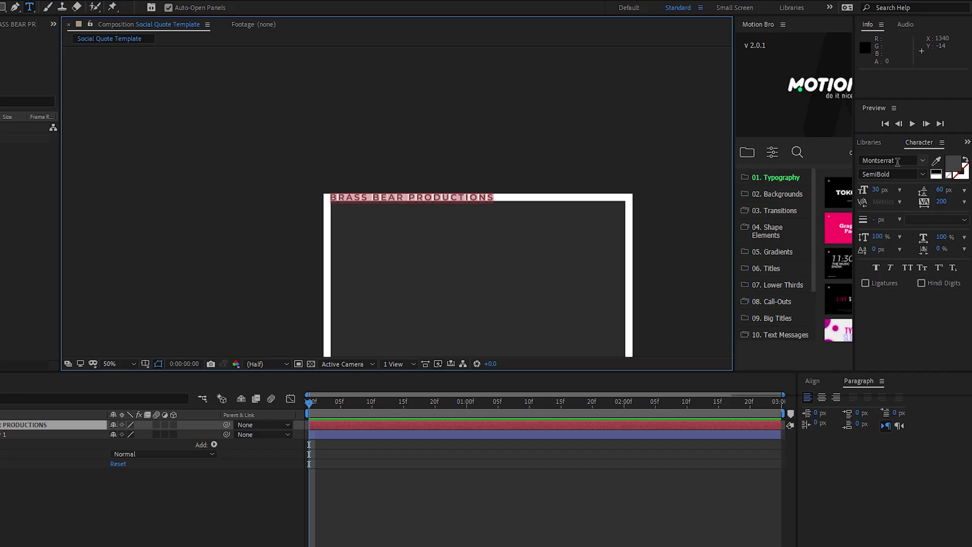
left_click(893, 161)
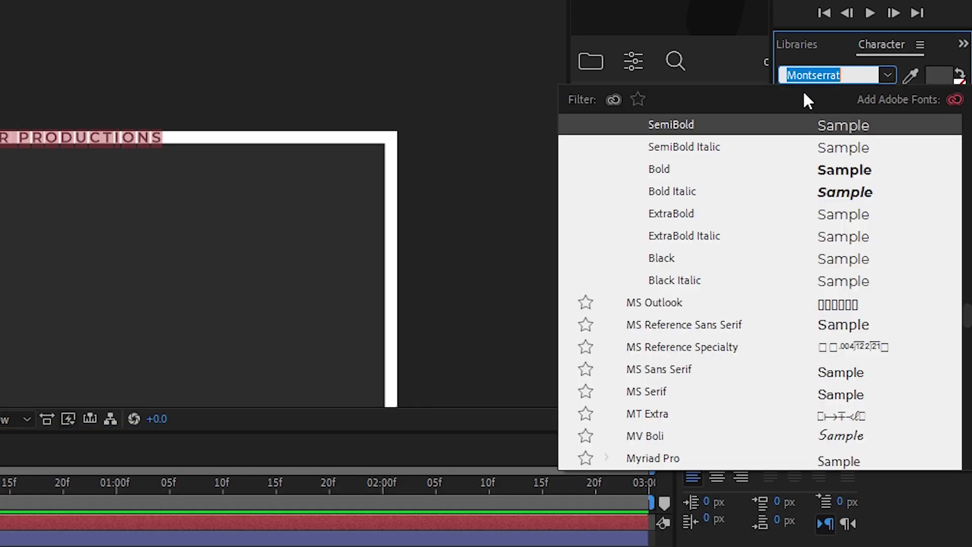
left_click(853, 72)
left_click(887, 75)
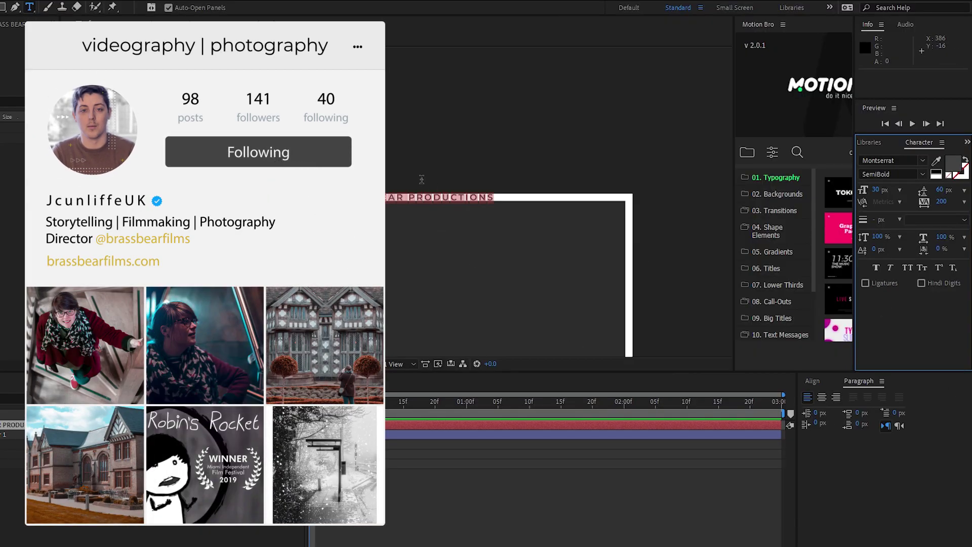
left_click(0, 7)
left_click(431, 117)
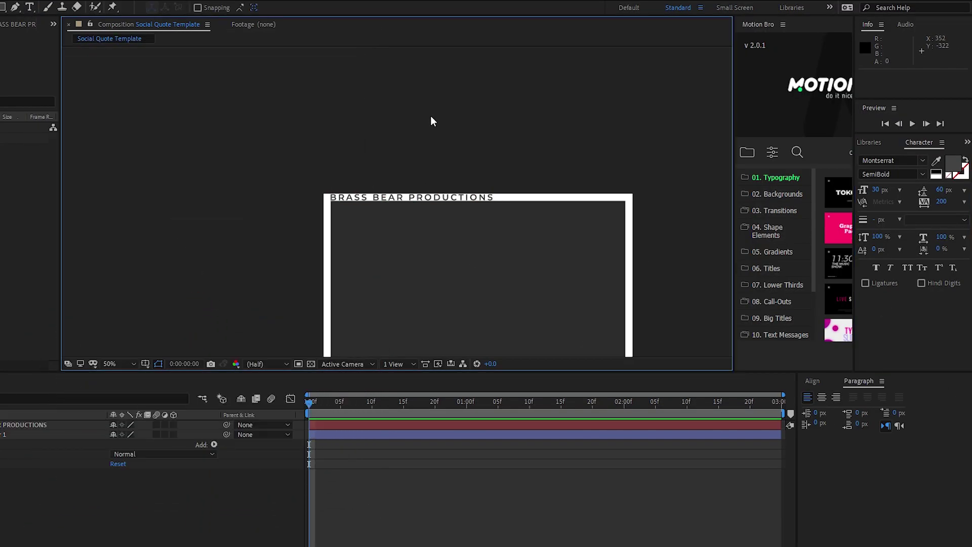
Step: Duplicate the BRASS BEAR PRODUCTIONS text layer and move the copy down onto the frame's lower border
left_click_drag(640, 156, 584, 29)
left_click_drag(620, 136, 613, 118)
left_click(365, 54)
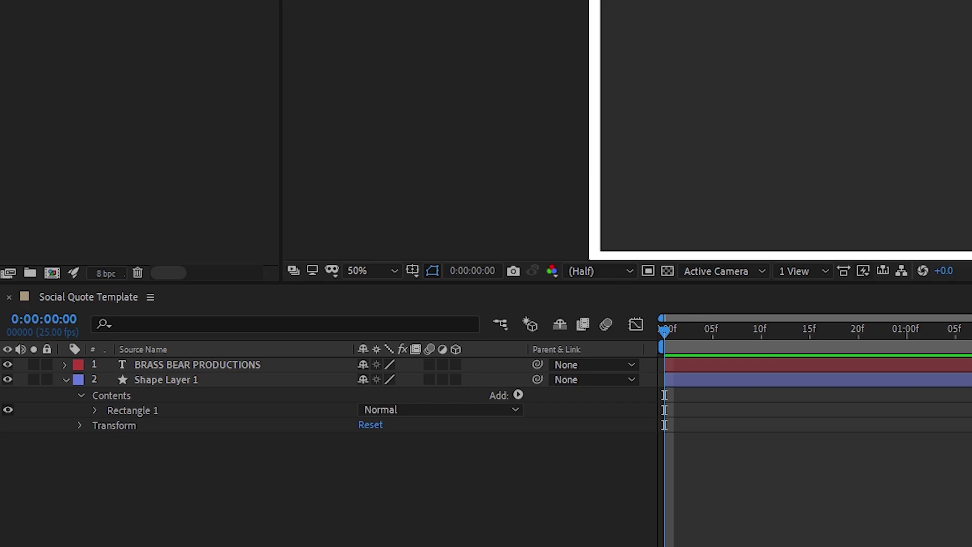
left_click(198, 365)
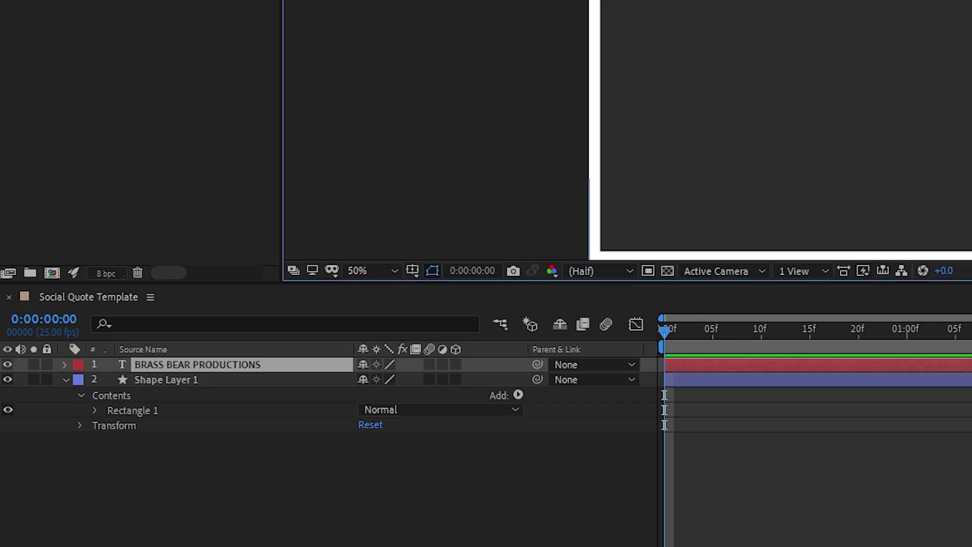
key("ctrl+d")
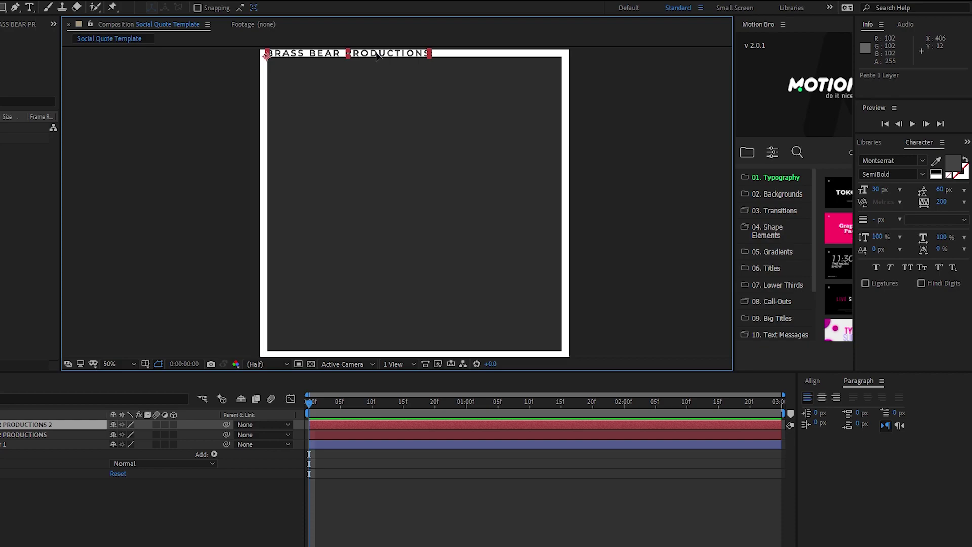
left_click_drag(377, 56, 391, 353)
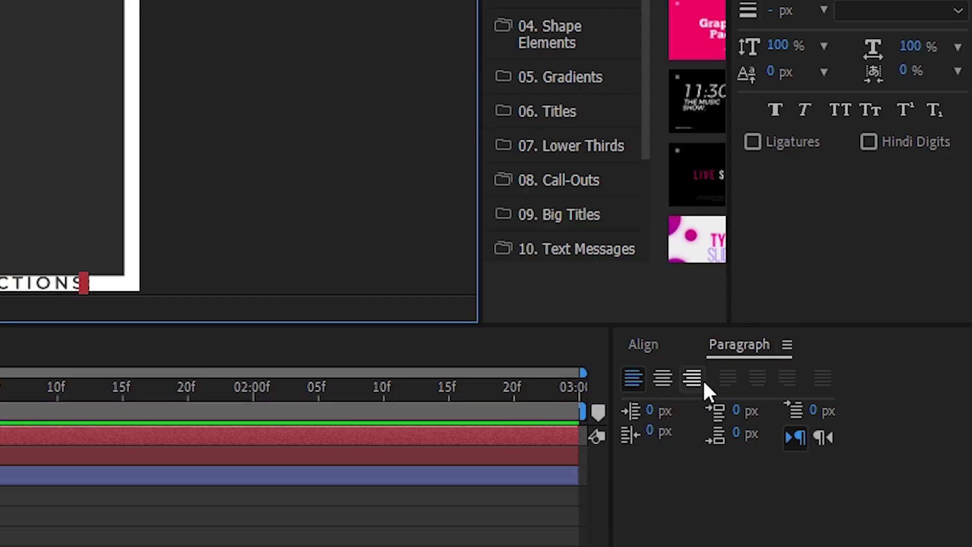
Step: Right-align the copied text and place it at the right end of the frame's lower border
left_click(693, 379)
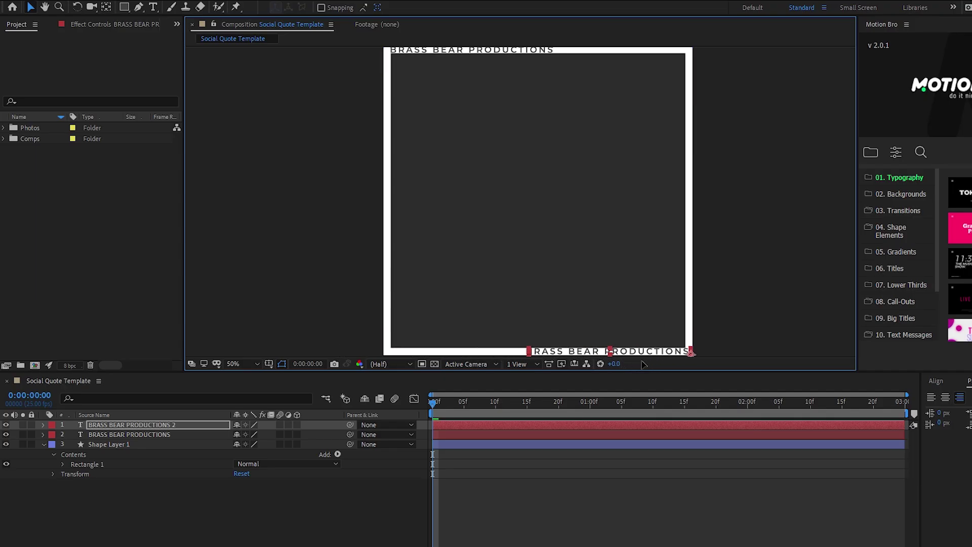
left_click_drag(643, 364, 635, 364)
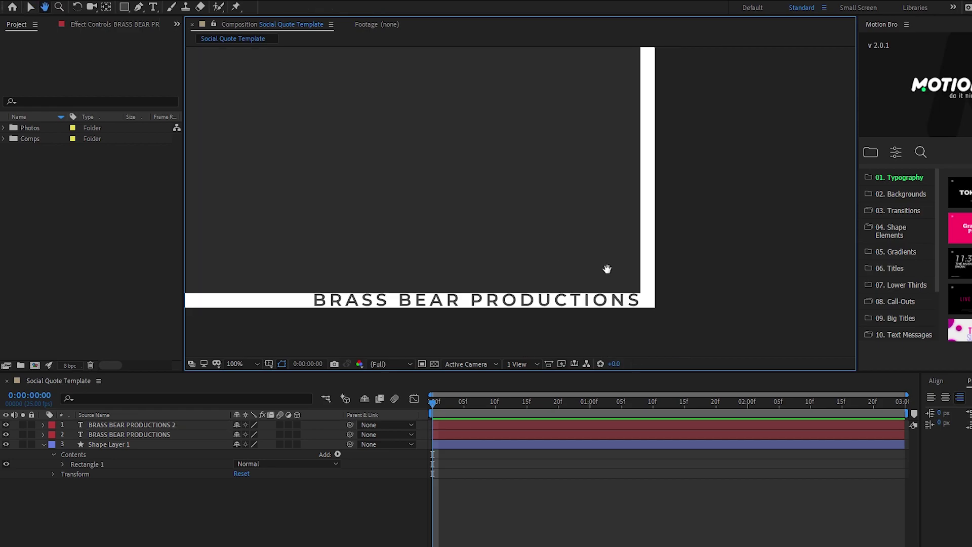
left_click_drag(599, 254, 662, 230)
scroll(667, 250, "up", 1)
left_click(180, 425)
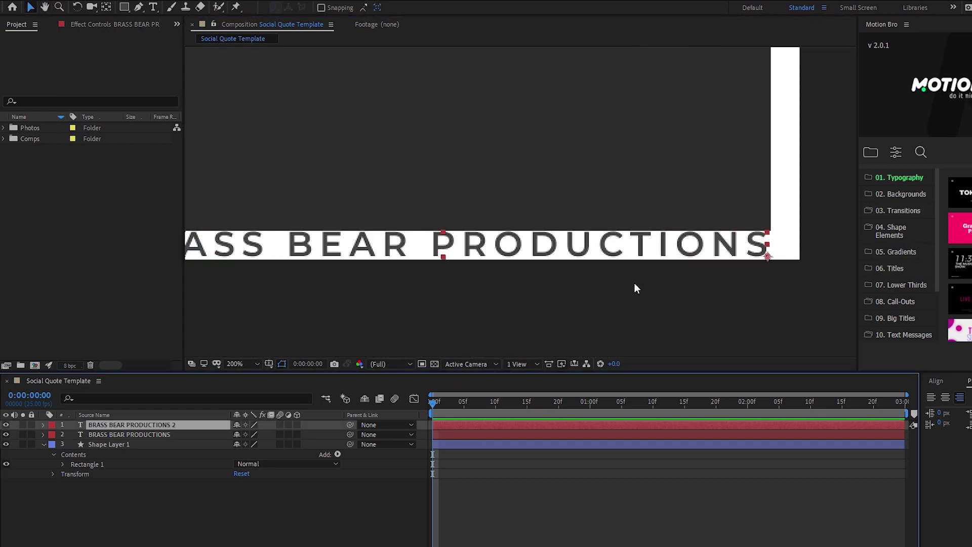
key("Right")
key("Right")
key("Right")
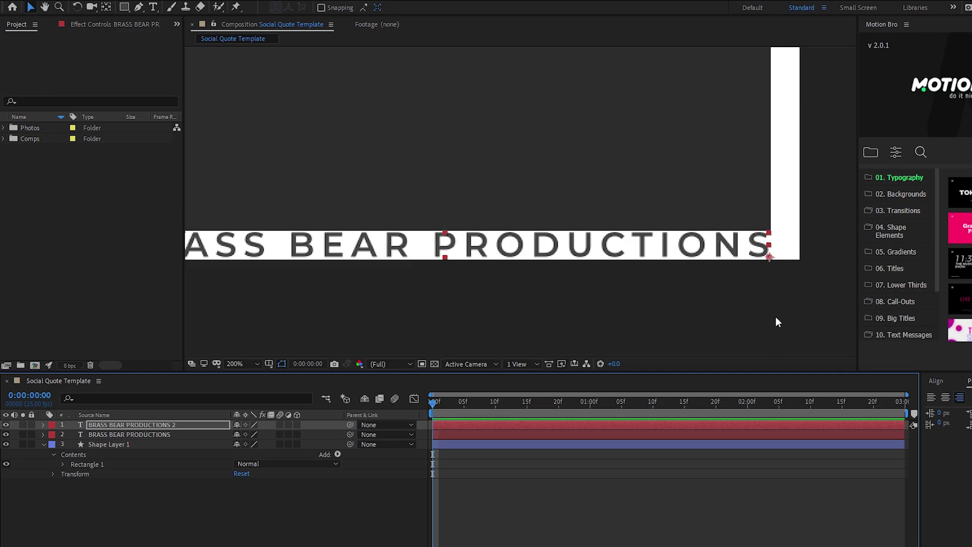
left_click(776, 318)
Step: Replace the copied text on the lower border with YOUR STORY IN MOTION
left_click(743, 249)
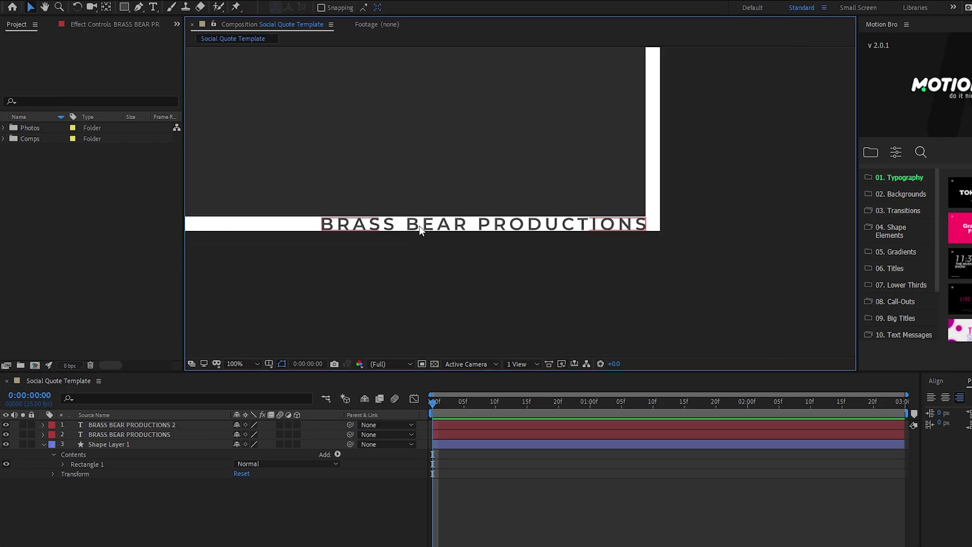
double_click(419, 225)
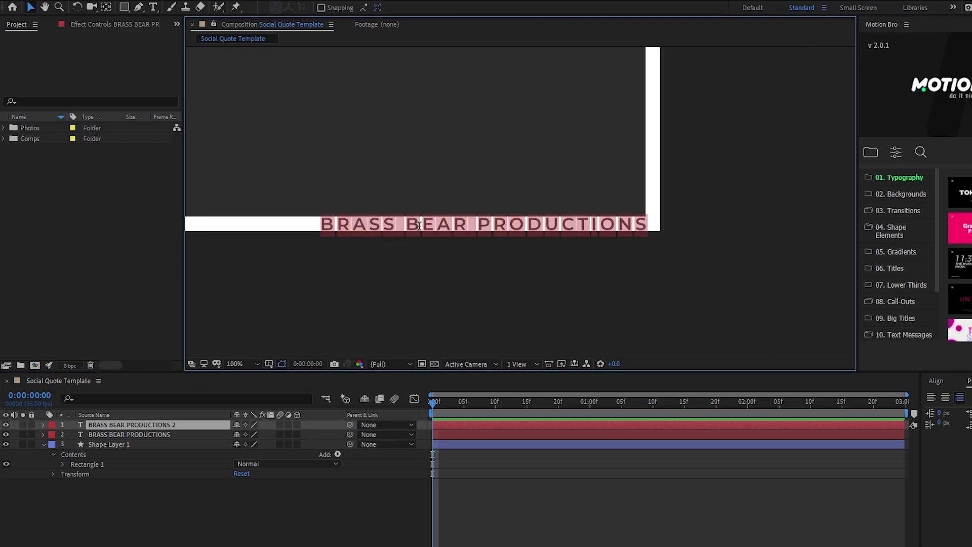
type("YO")
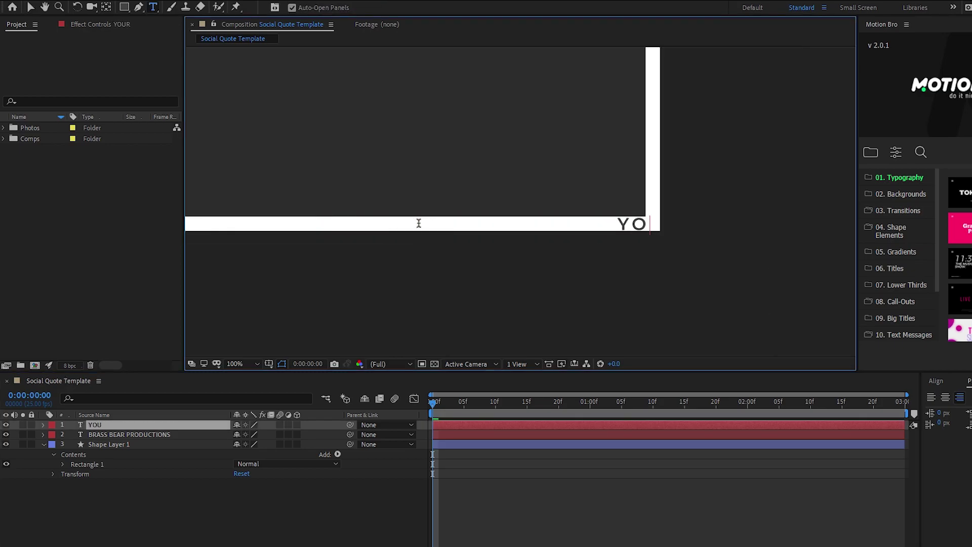
type("UR STORY IN MOTION")
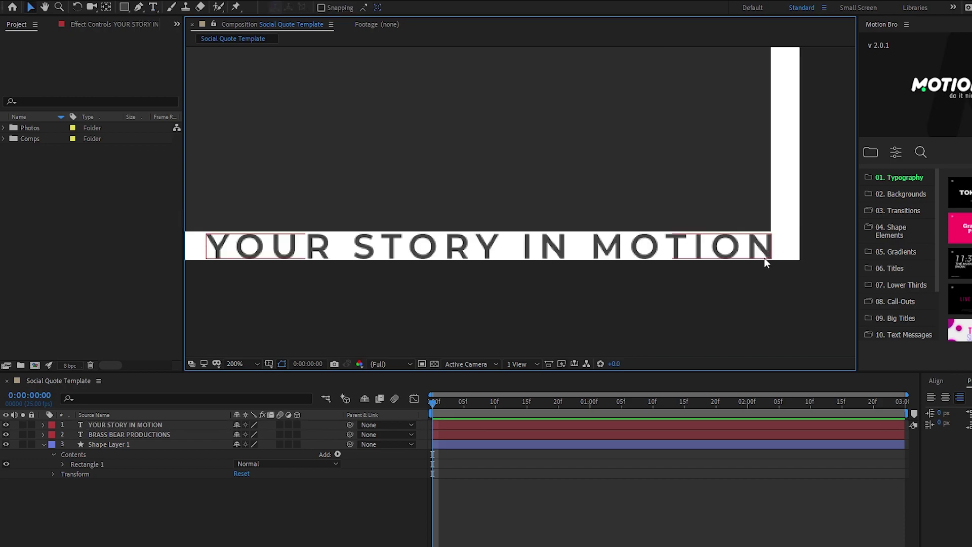
Step: Nudge the YOUR STORY IN MOTION text so its right end lines up with the frame's inner right edge
key("period")
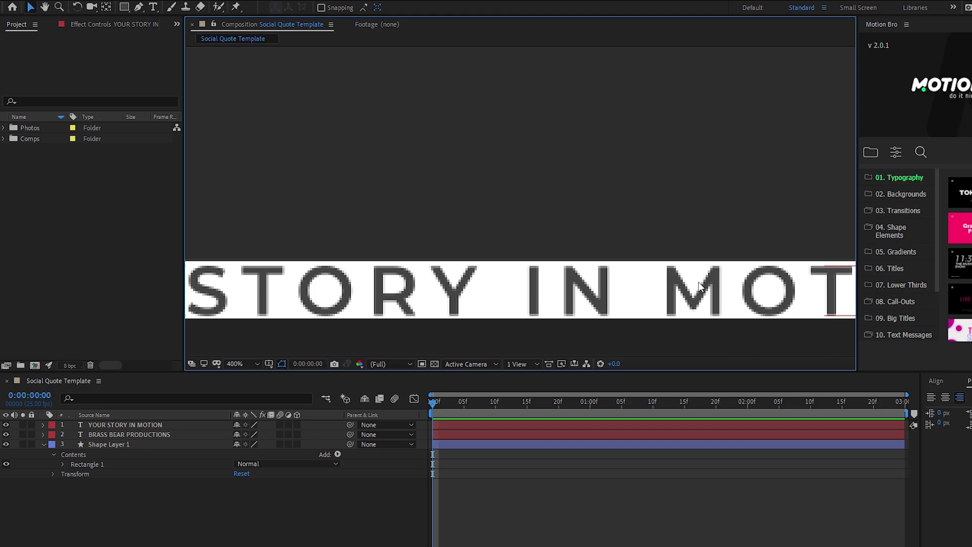
left_click_drag(716, 246, 415, 195)
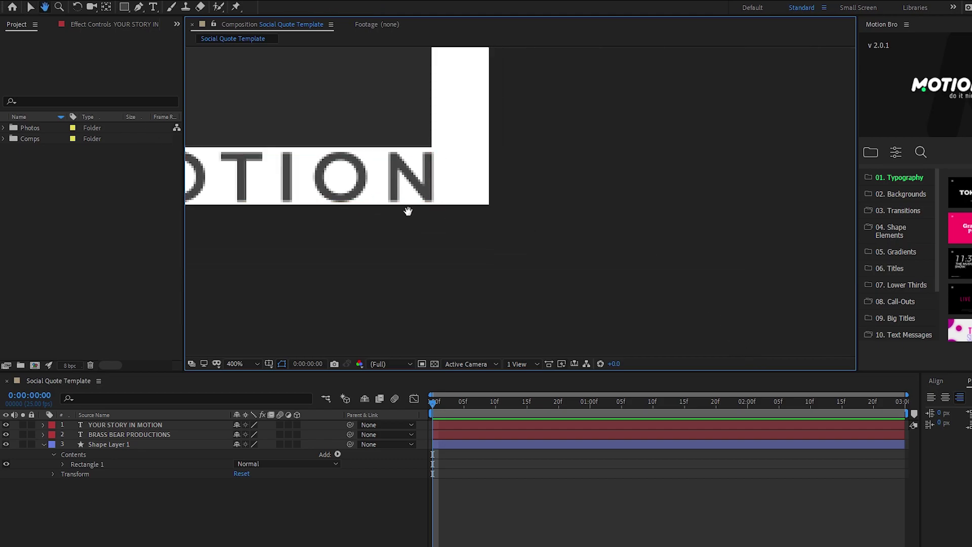
key("v")
left_click(386, 182)
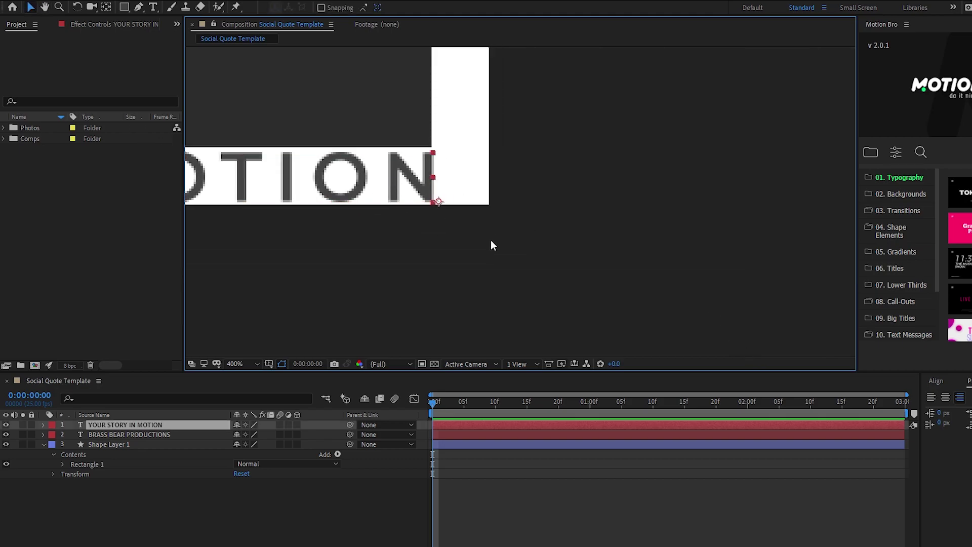
left_click(432, 319)
Step: Add a square shape layer over the frame's lower-left corner, with an FFFFFF fill and a 0 px stroke
key("h")
scroll(427, 318, "down", 4)
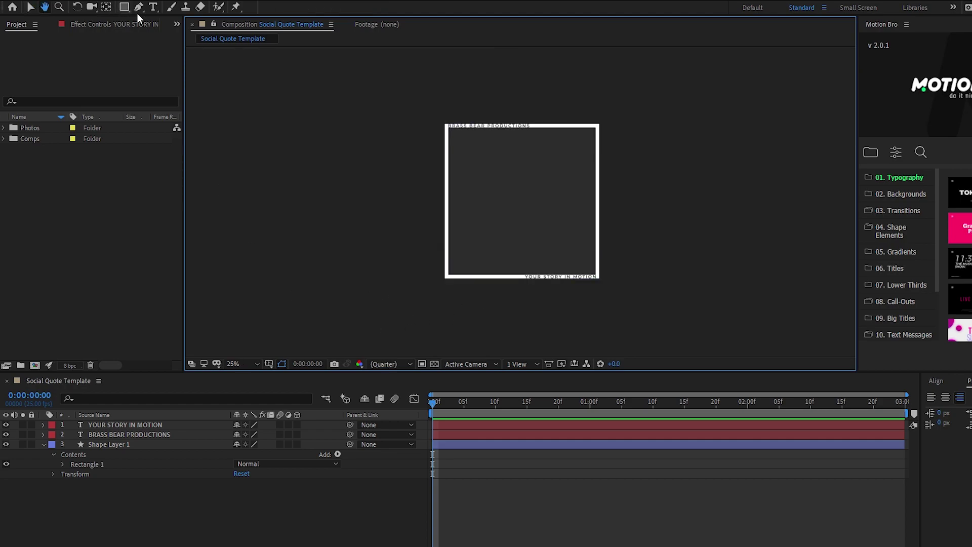
left_click(125, 8)
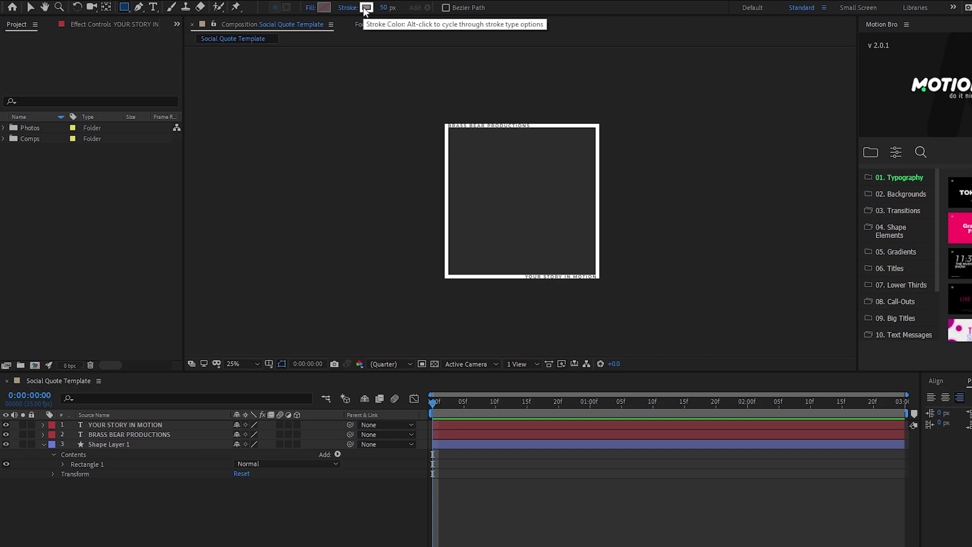
left_click_drag(382, 10, 235, 59)
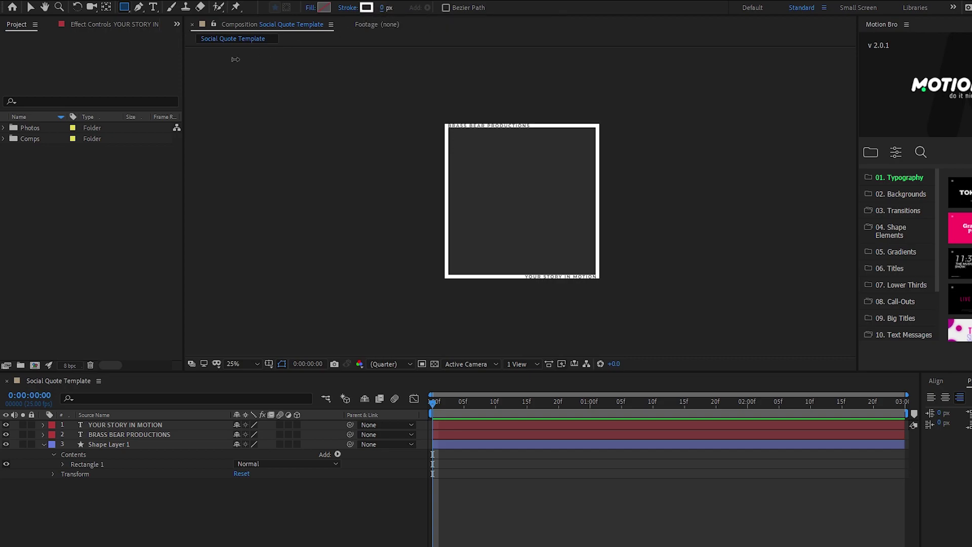
left_click(326, 7)
type("FFFFFF")
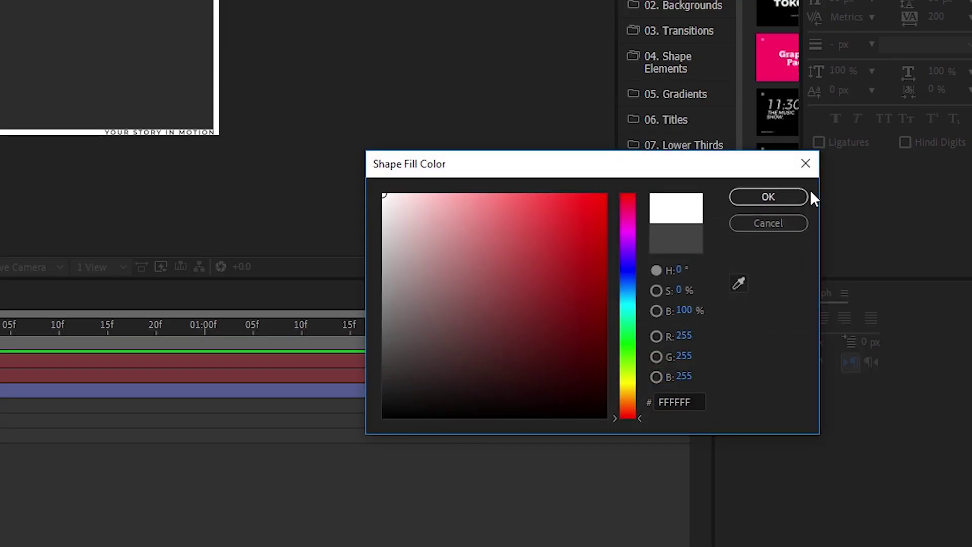
left_click(792, 197)
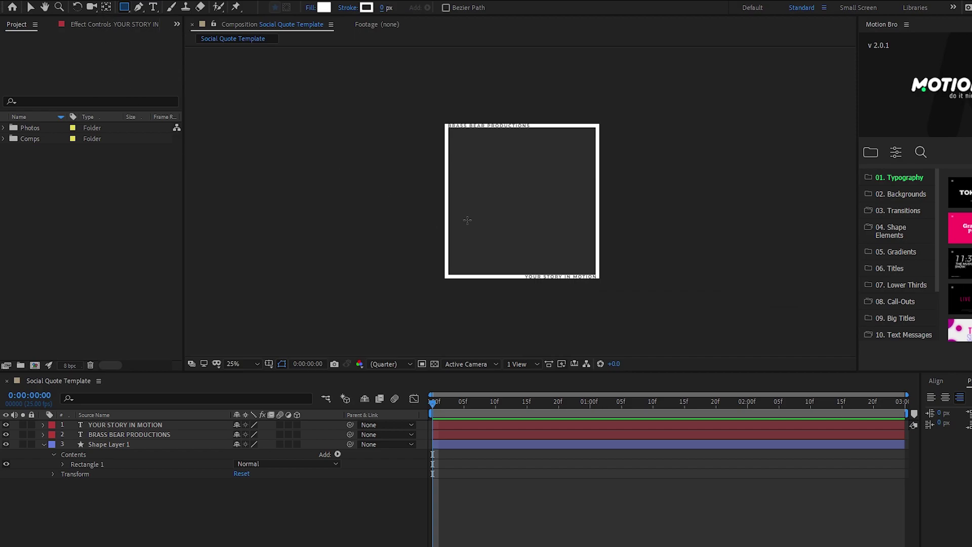
mouse_move(467, 220)
left_mouse_down()
mouse_move(515, 275)
mouse_move(490, 250)
mouse_move(462, 266)
left_mouse_up()
key("v")
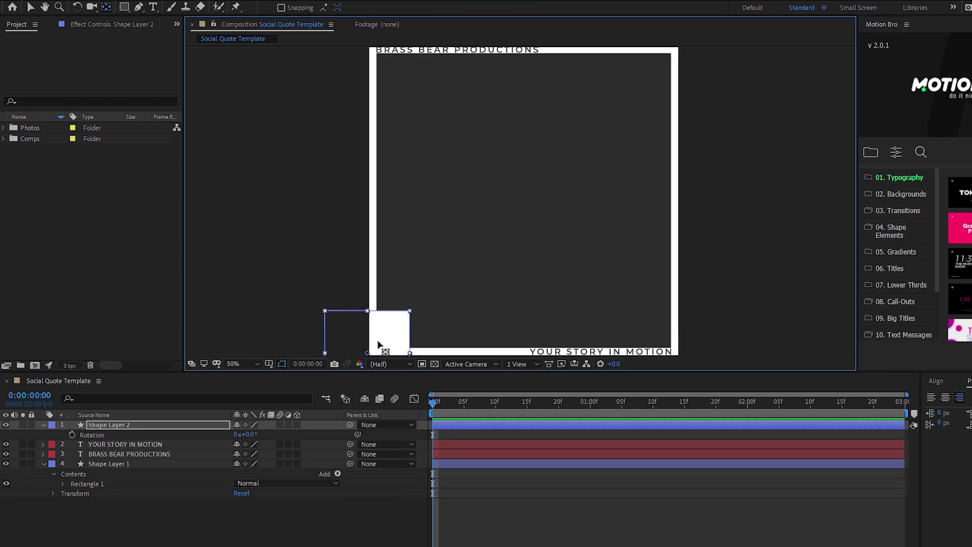
Step: Move the corner square's anchor point to the frame's lower-left corner and set its rotation to 45°
left_click(501, 227)
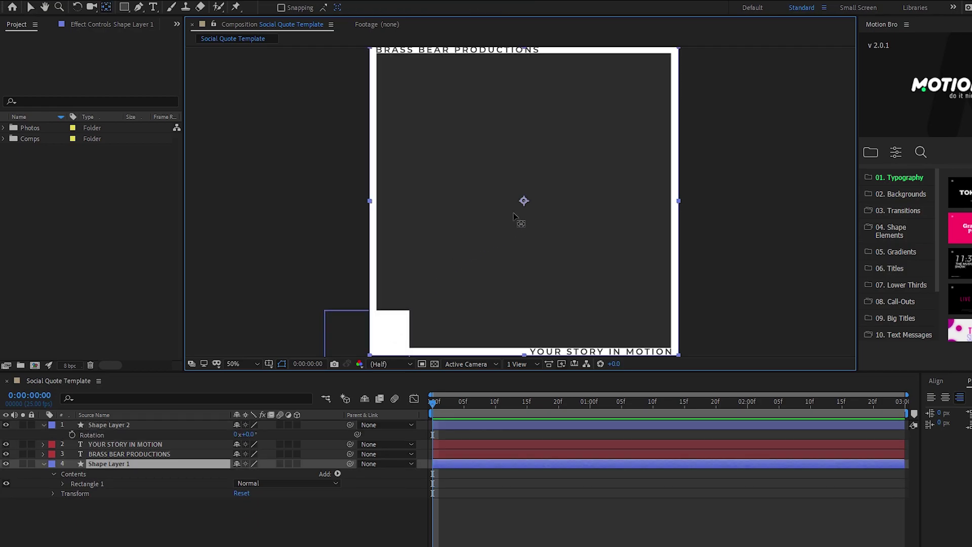
left_click(157, 424)
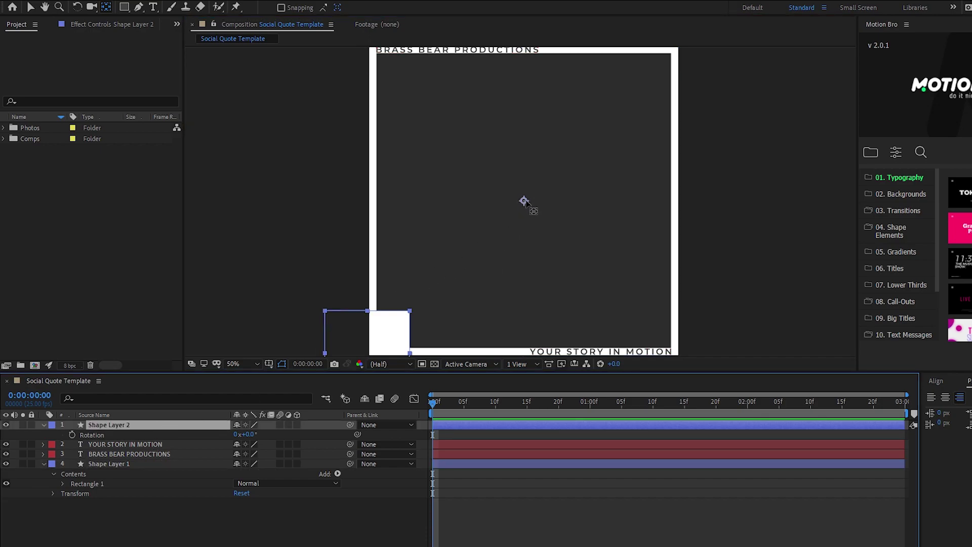
left_click_drag(531, 201, 369, 354)
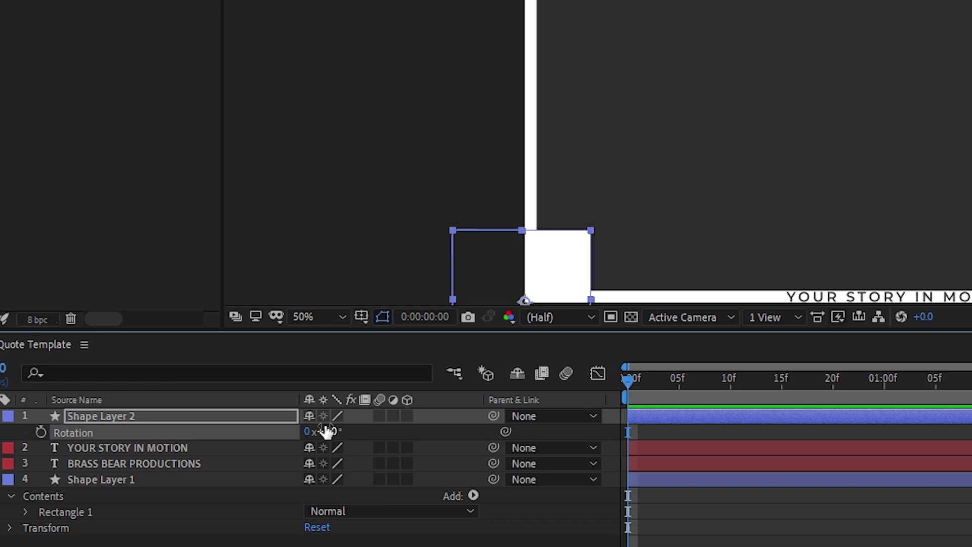
left_click(327, 431)
type("45")
key("Return")
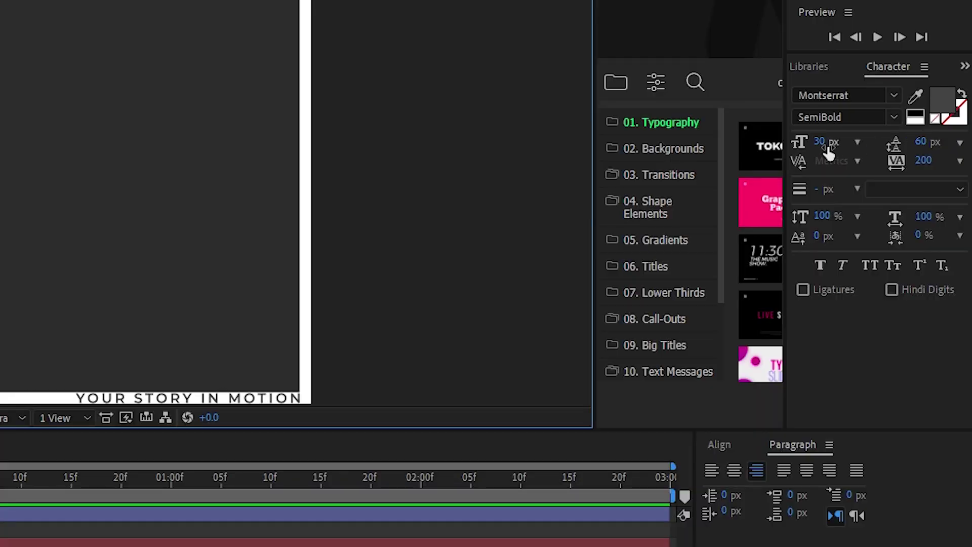
Step: Apply a Drop Shadow effect to the rotated corner shape, with distance 13 and softness 82
key("ctrl+5")
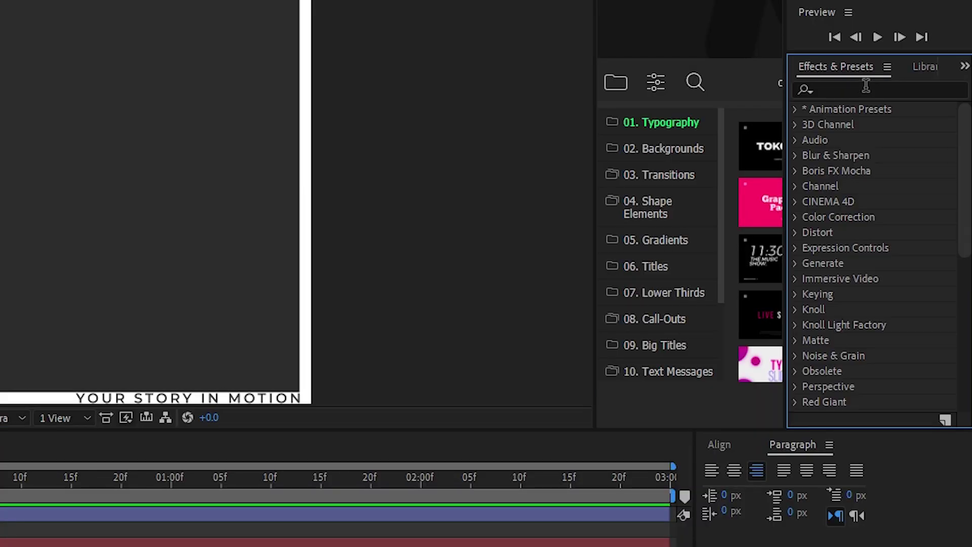
left_click(865, 87)
type("drop")
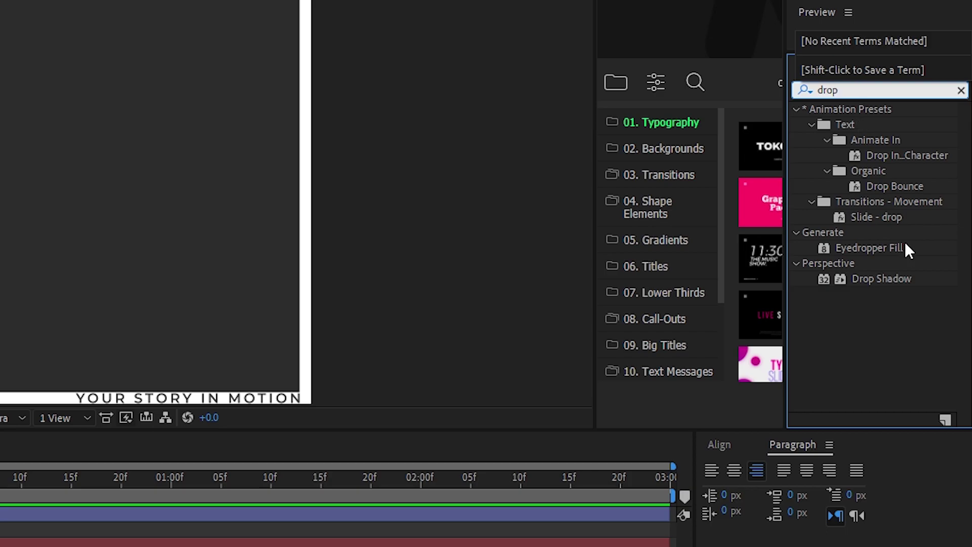
left_click(881, 278)
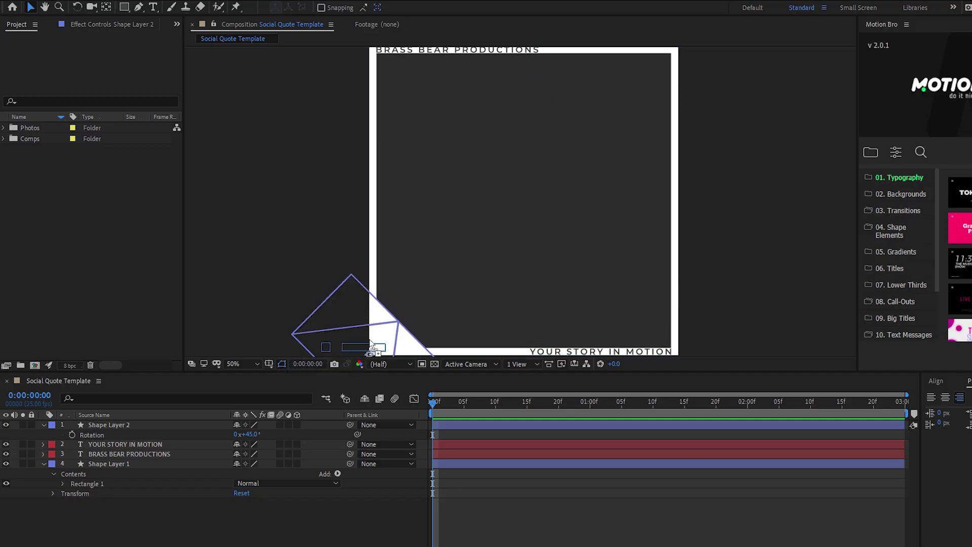
left_click_drag(377, 330, 378, 332)
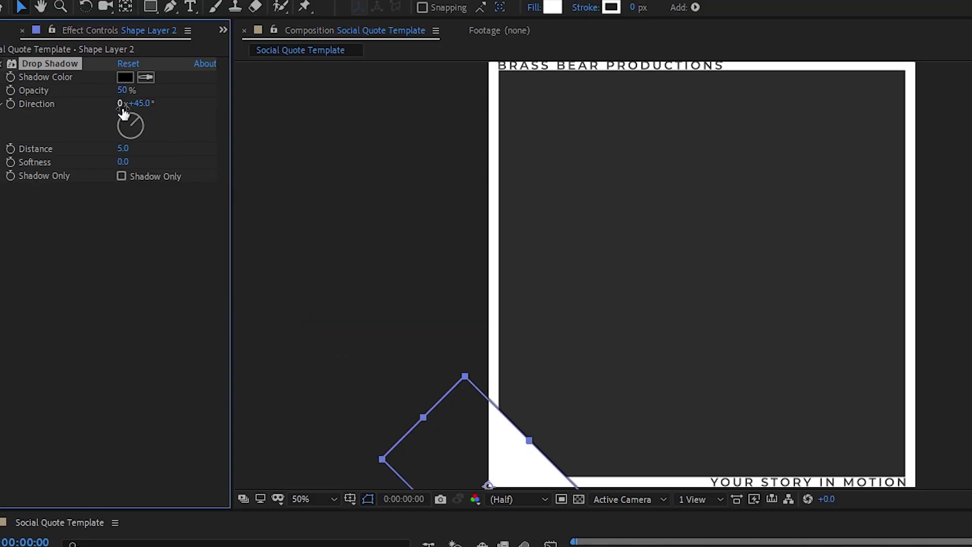
left_click_drag(125, 150, 192, 158)
left_click(759, 286)
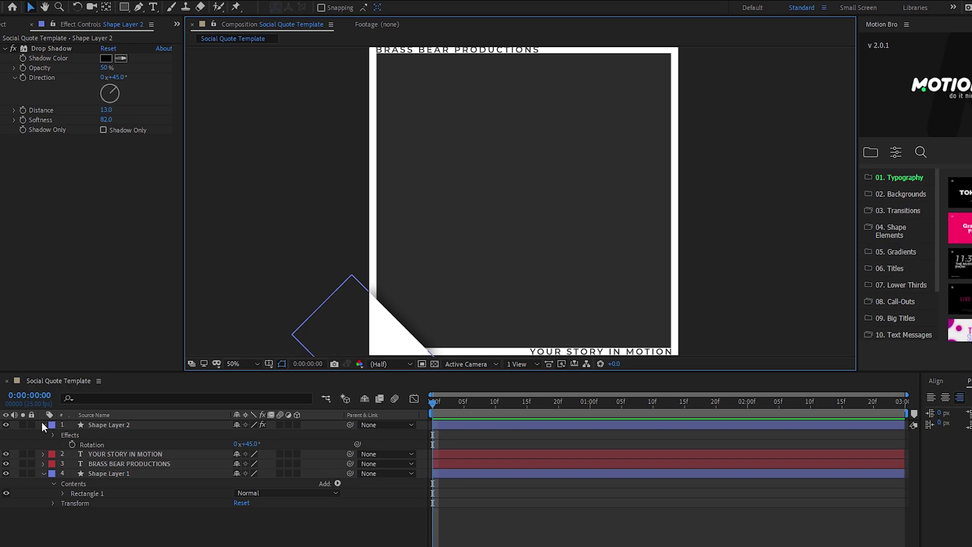
Step: Duplicate the YOUR STORY IN MOTION text, move the copy to the frame's lower-left corner and place its layer above the corner shape
left_click(41, 421)
left_click(135, 424)
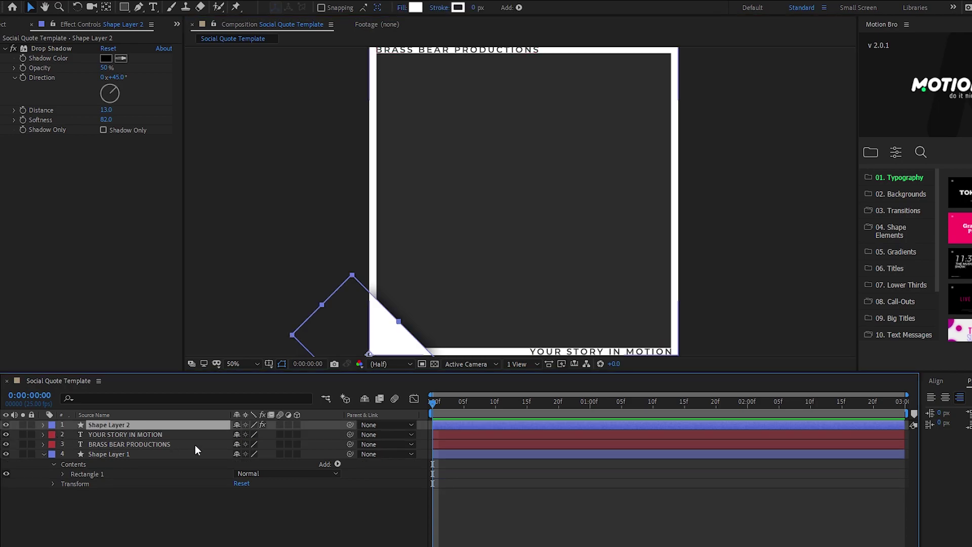
left_click(148, 433)
key("ctrl+d")
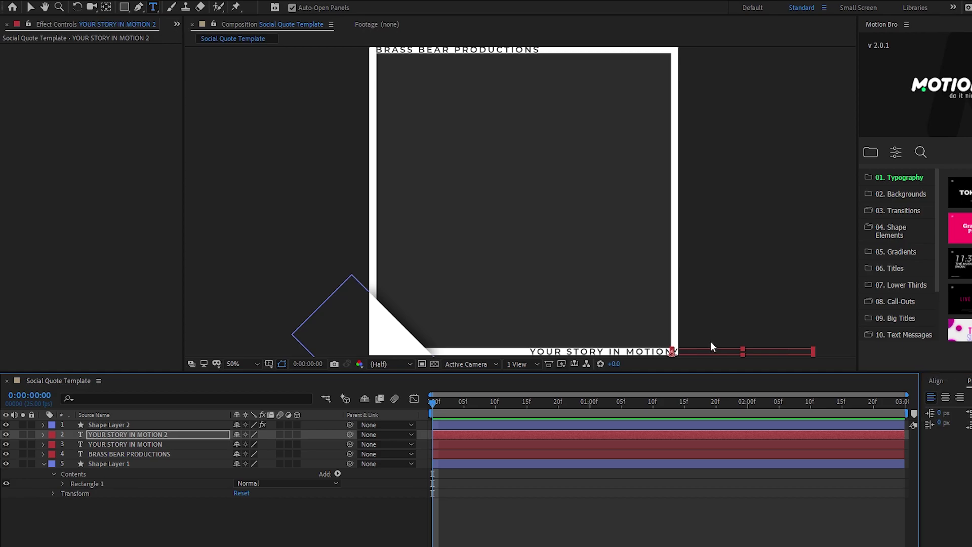
key("v")
left_click_drag(707, 351, 386, 356)
left_click_drag(105, 436, 116, 421)
Step: Change the duplicated text to 01 and move it inside the white corner triangle
double_click(408, 353)
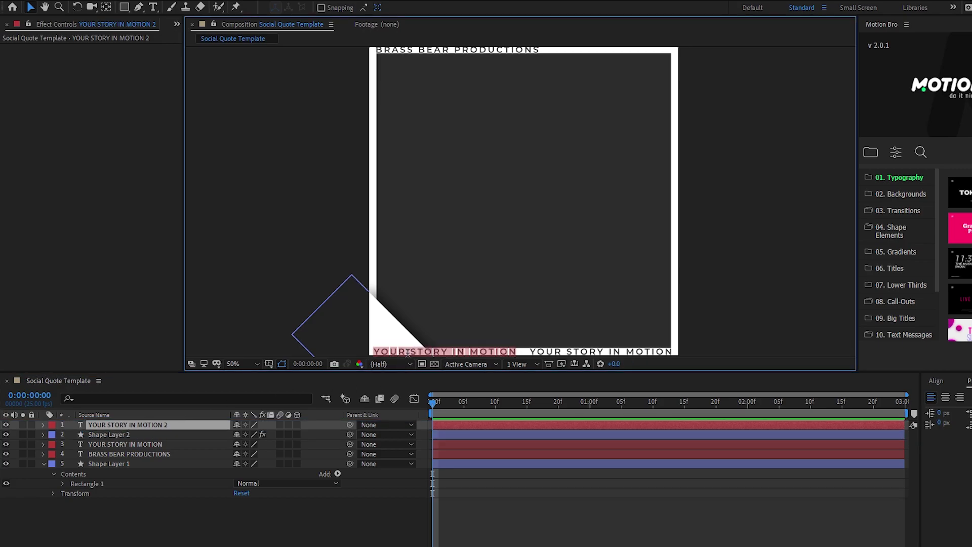
type("01")
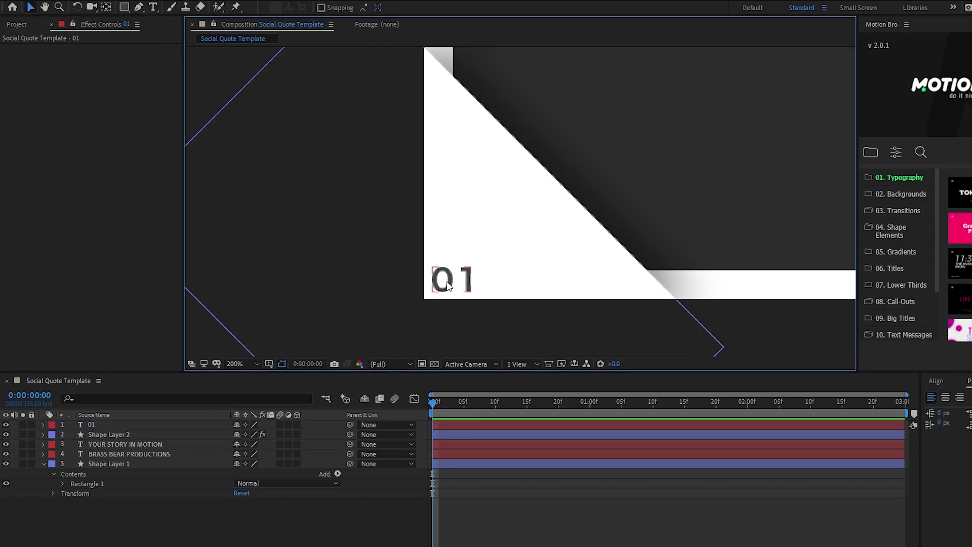
left_click_drag(446, 285, 472, 256)
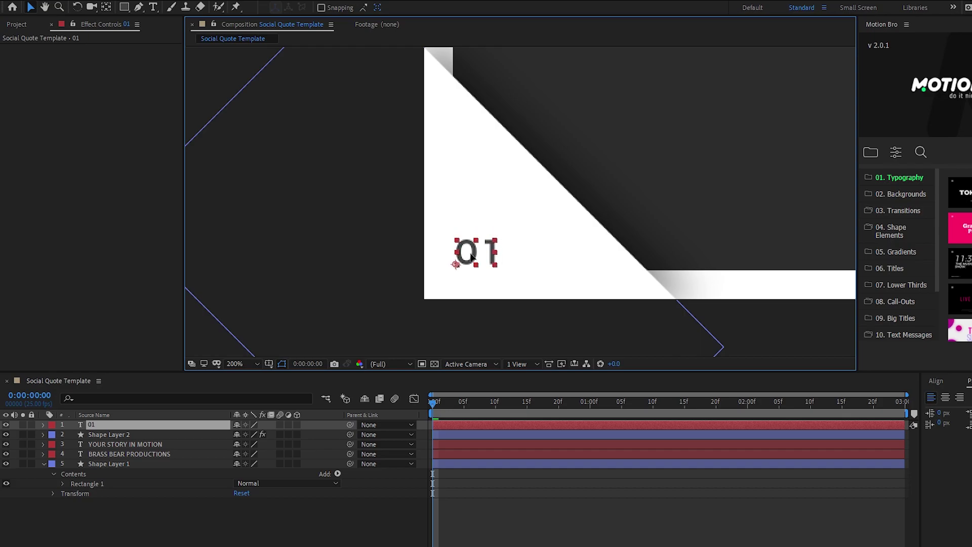
left_click(681, 198)
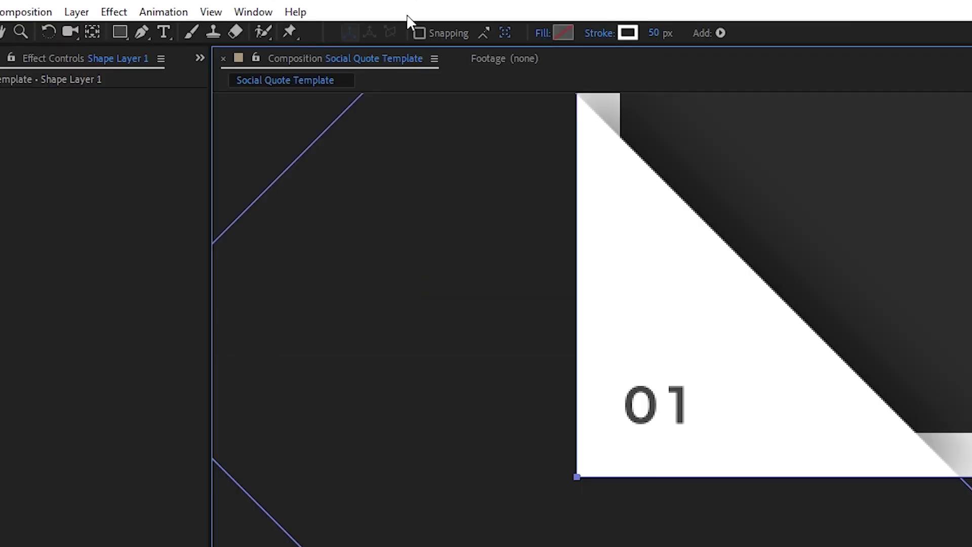
Step: Show the grid, nudge the 01 text to even margins in the white corner, and hide the grid again
left_click(207, 13)
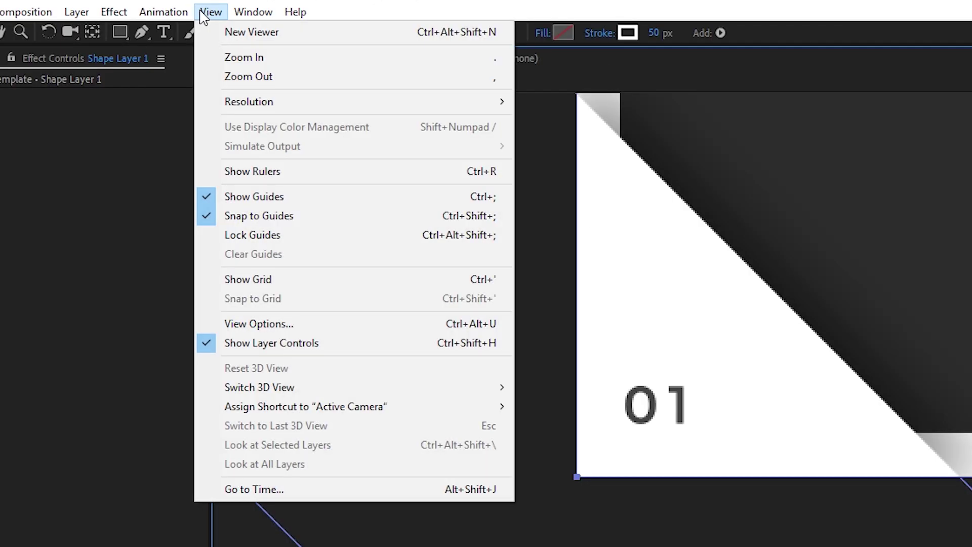
left_click(315, 280)
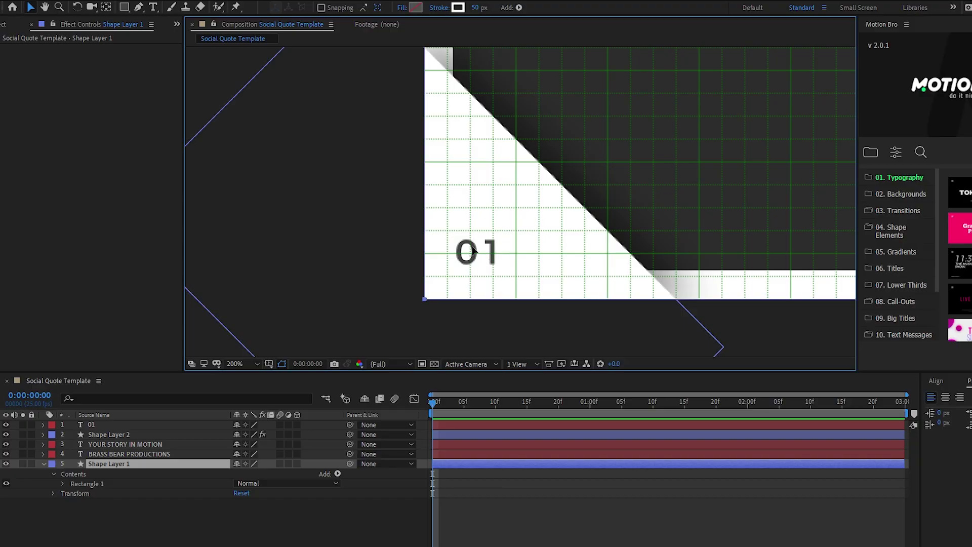
left_click(139, 426)
key("Return")
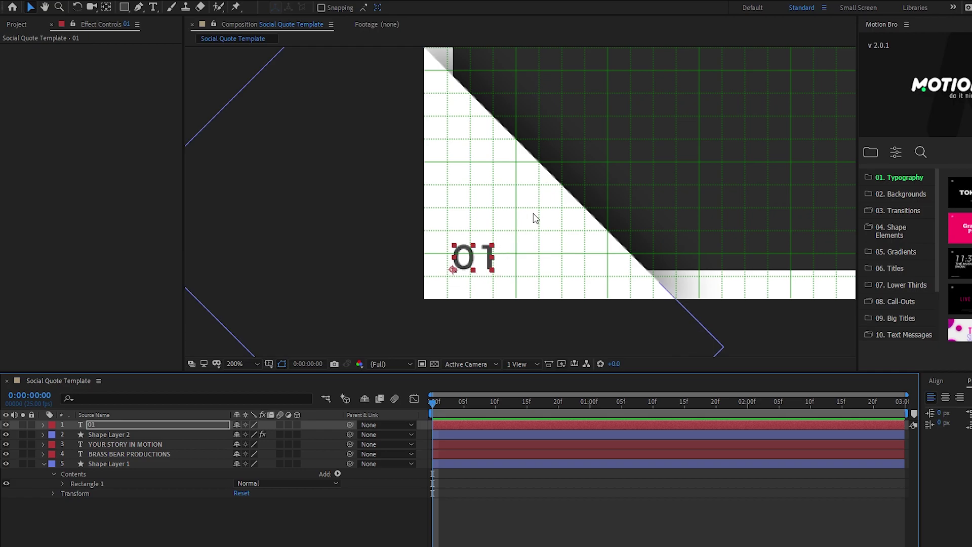
left_click(630, 225)
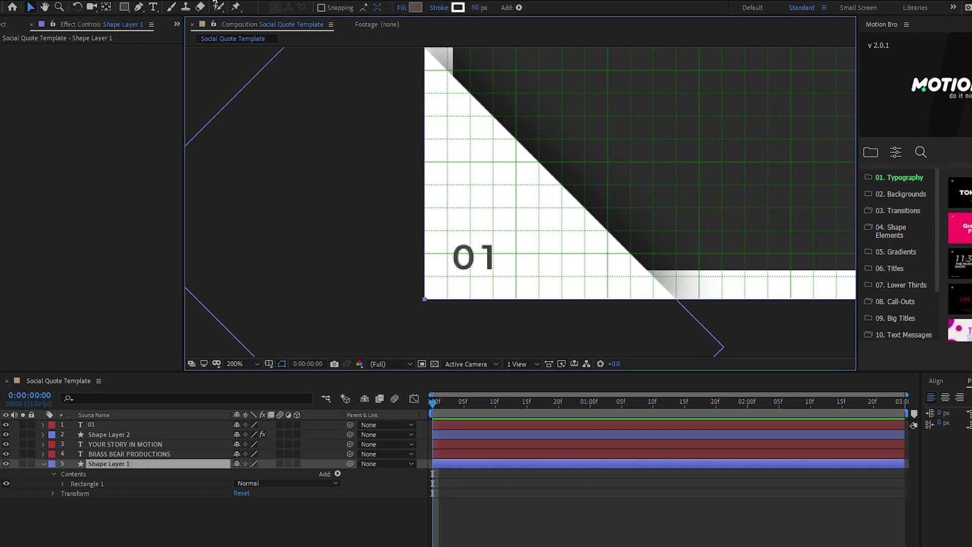
left_click(215, 1)
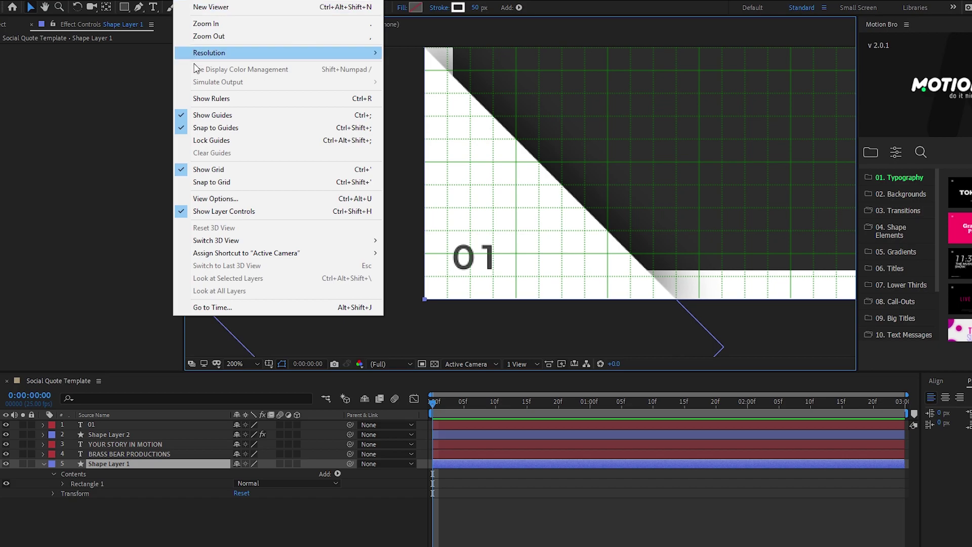
left_click(260, 170)
scroll(609, 240, "down", 6)
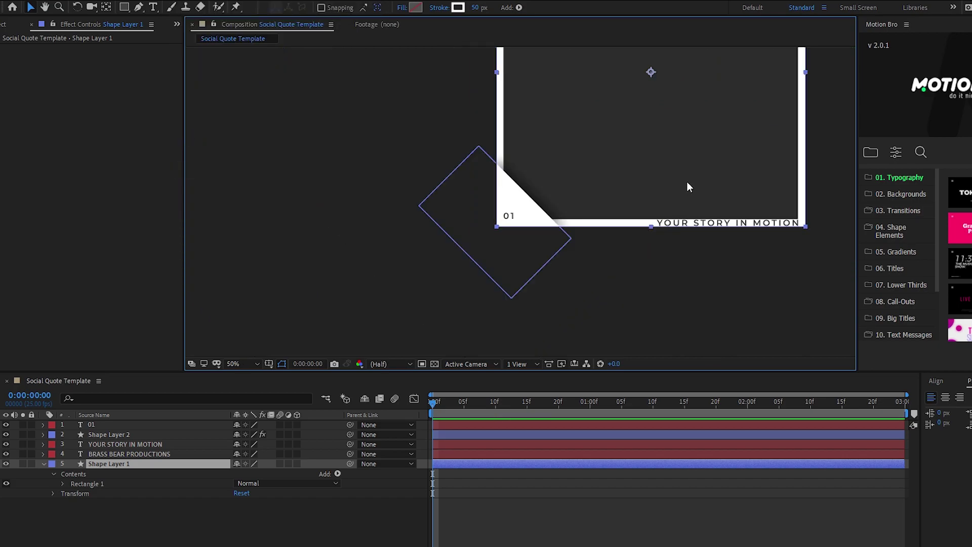
Step: Pre-compose all the frame, border text and corner layers into a composition named Banner Template
key("ctrl+a")
right_click(189, 423)
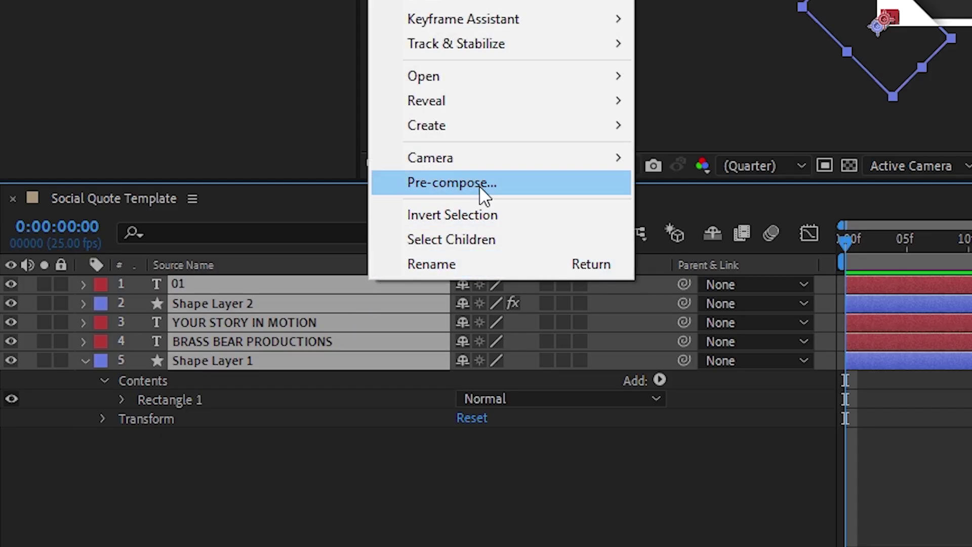
left_click(499, 183)
type("Banner")
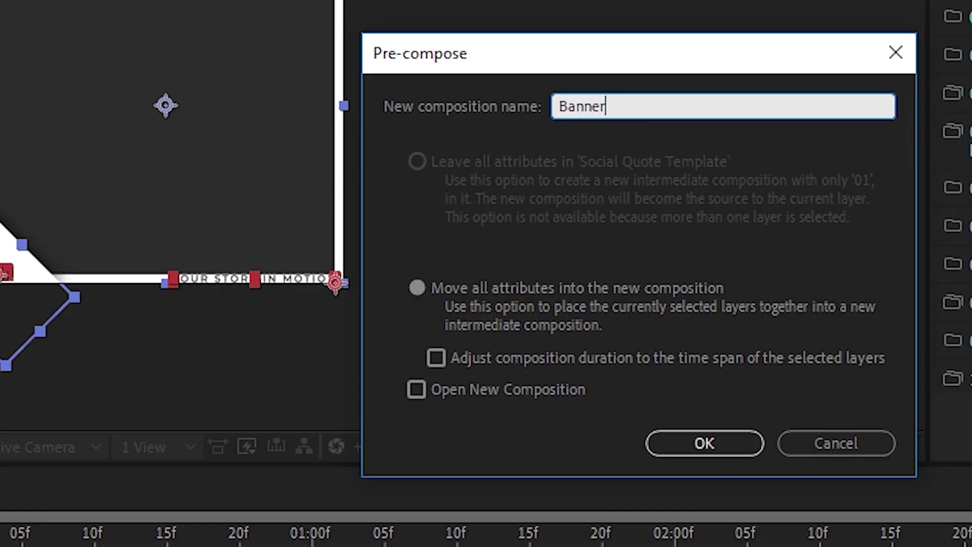
type(" Template")
key("Return")
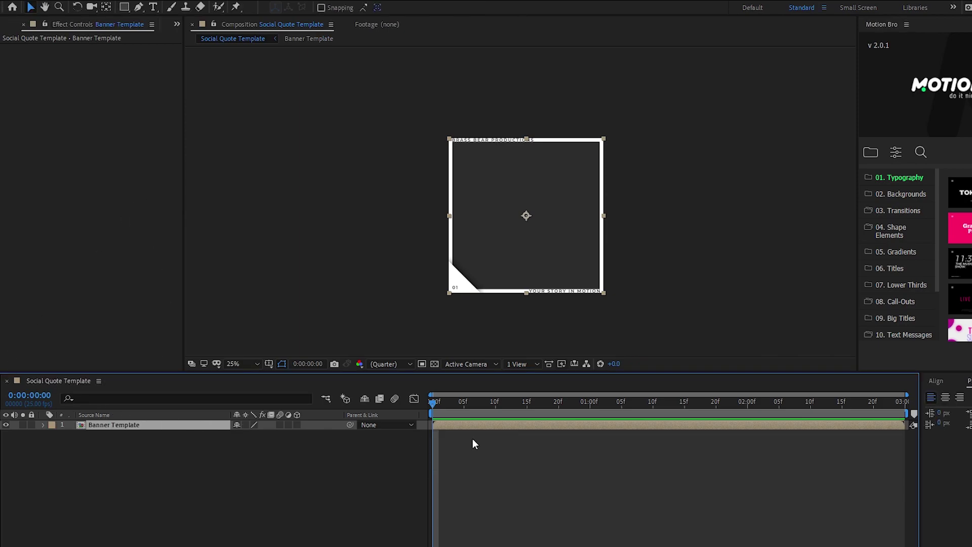
Step: Add the black-and-white boxer photo from the Photos folder as a layer beneath Banner Template
left_click_drag(501, 399, 374, 412)
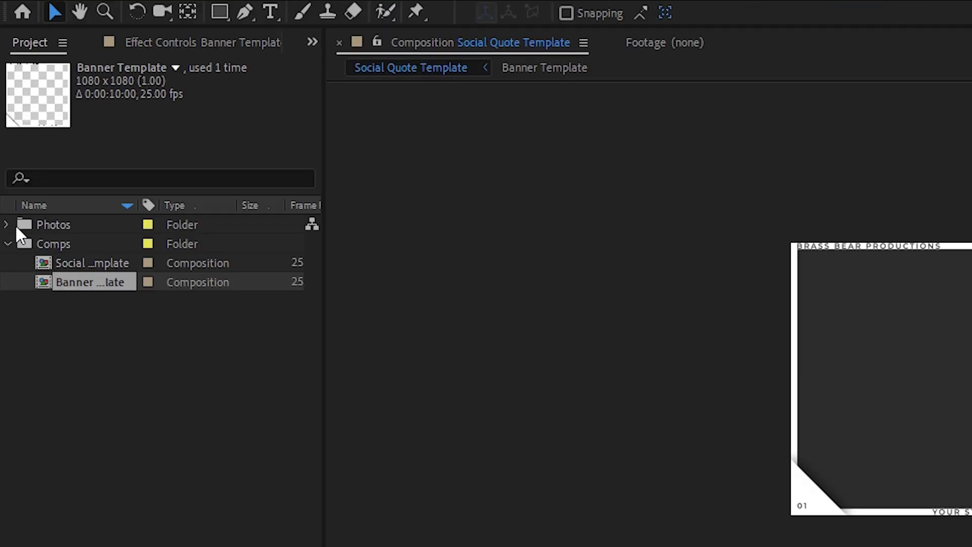
left_click(7, 224)
left_click(65, 246)
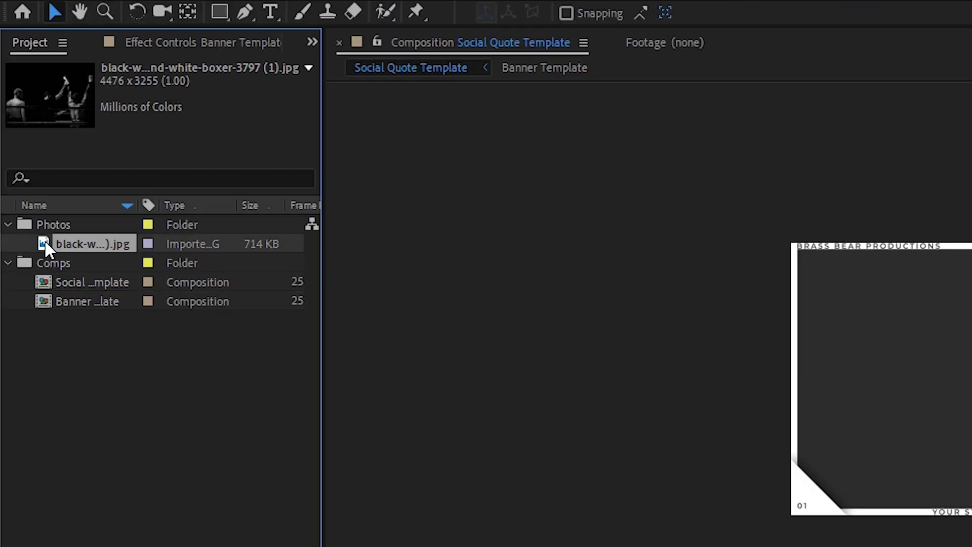
left_click_drag(45, 242, 180, 445)
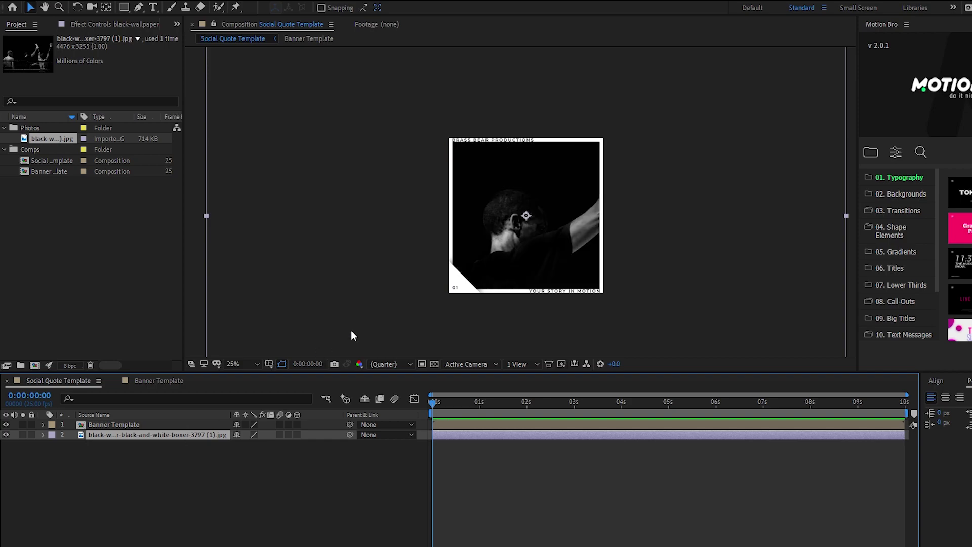
Step: Scale the boxer photo to 38% and adjust its position behind the white frame
left_click(43, 435)
left_click(43, 435)
key("s")
mouse_move(252, 444)
left_mouse_down()
mouse_move(227, 454)
mouse_move(231, 446)
mouse_move(267, 454)
mouse_move(251, 445)
left_mouse_up()
key("p")
key("s")
key("p")
mouse_move(241, 444)
left_mouse_down()
mouse_move(239, 455)
mouse_move(258, 445)
left_mouse_up()
key("s")
key("p")
mouse_move(239, 444)
left_mouse_down()
mouse_move(58, 462)
mouse_move(238, 444)
left_mouse_up()
key("s")
Step: Place the photo so the boxer with raised arms fills the frame's right half, and briefly preview the composition
mouse_move(527, 223)
left_mouse_down()
mouse_move(555, 216)
mouse_move(536, 222)
left_mouse_up()
left_click(741, 203)
left_click(566, 234)
scroll(566, 234, "up", 1)
scroll(566, 234, "down", 1)
left_click(217, 435)
scroll(725, 216, "up", 2)
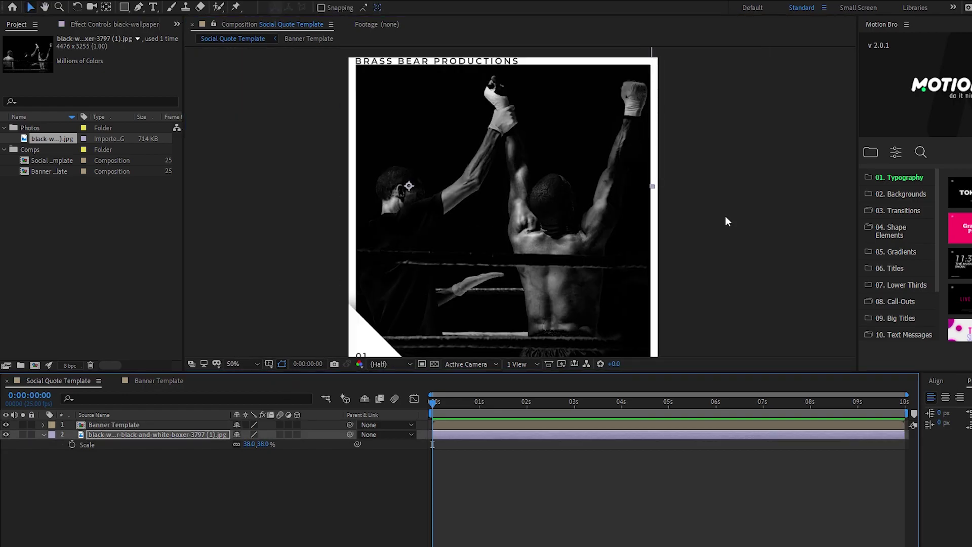
left_click(725, 216)
scroll(725, 216, "down", 2)
left_click(418, 403)
key("space")
key("space")
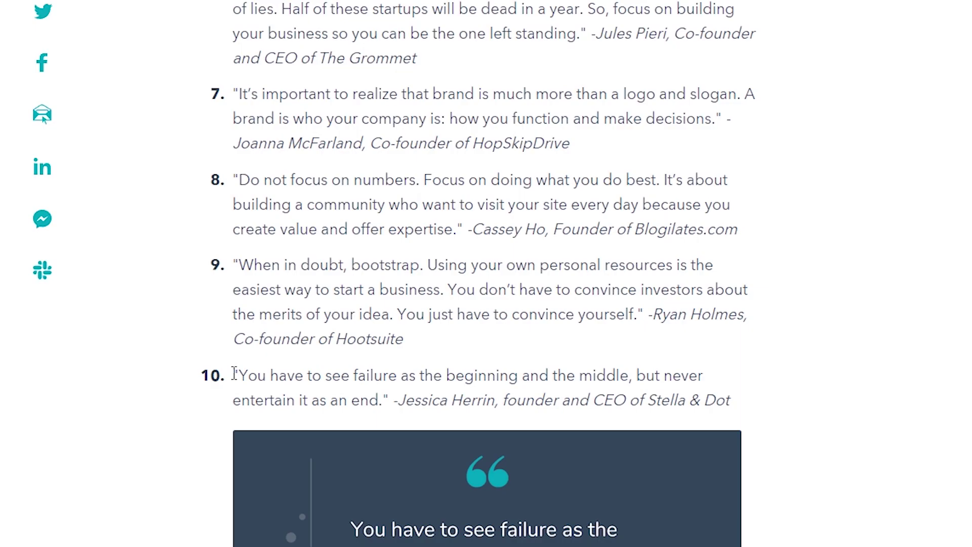
Step: Copy quote 10 about failure from the web page and paste it into a tall text box over the photo's left half
left_click_drag(234, 375, 390, 409)
key("ctrl+c")
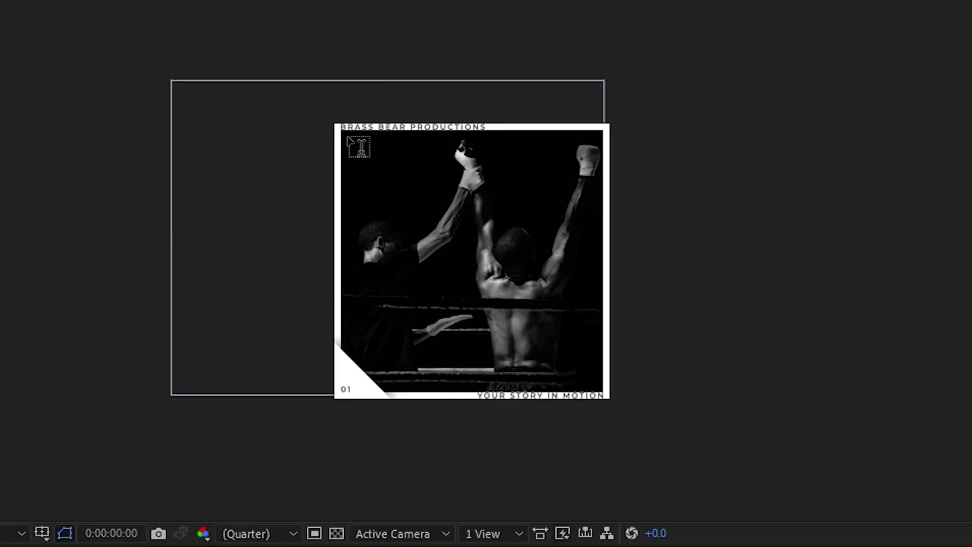
left_click_drag(316, 141, 384, 258)
left_click_drag(467, 347, 468, 348)
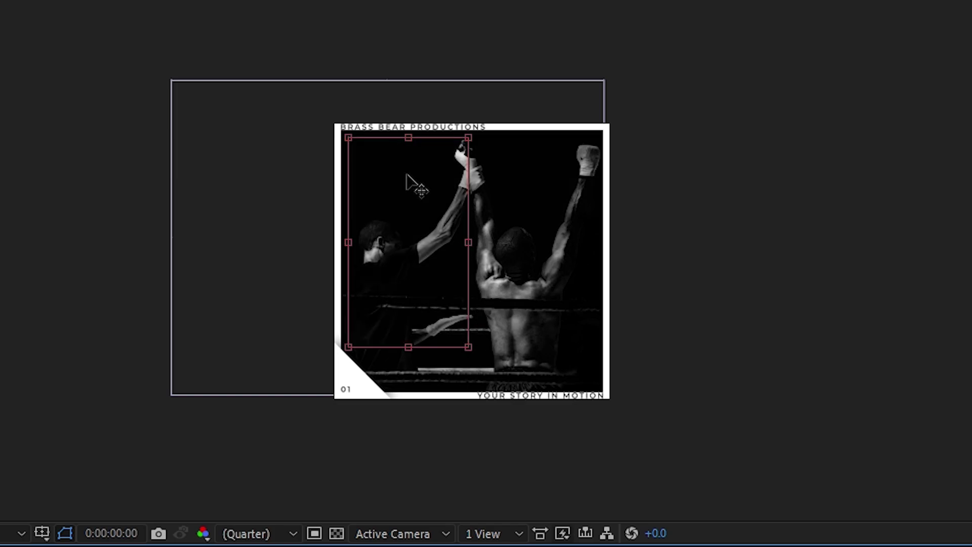
key("ctrl+v")
Step: Format the whole quote as white, all-caps text at 60 px and increase its line spacing
key("shift+Up")
key("shift+Up")
key("shift+Up")
key("shift+Up")
key("shift+Up")
key("shift+Up")
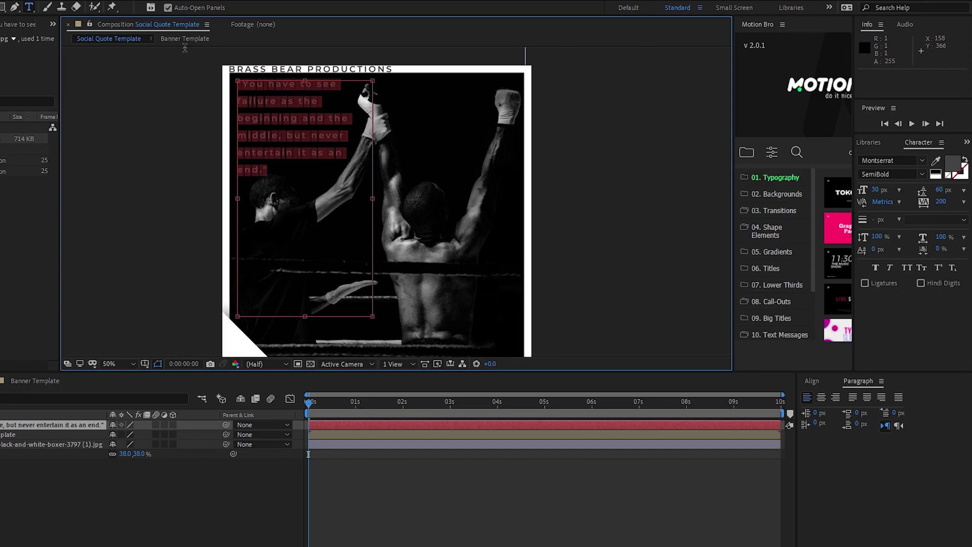
left_click(952, 163)
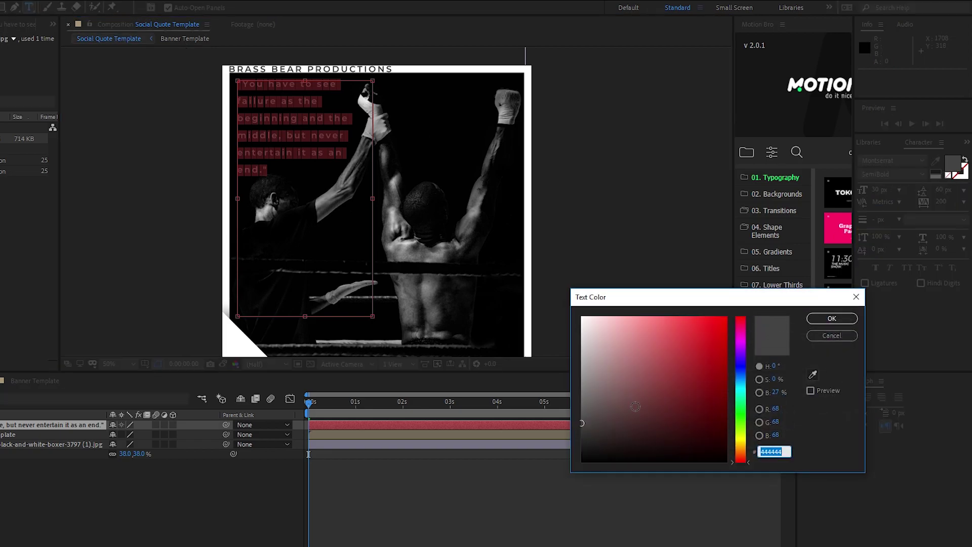
left_click(831, 318)
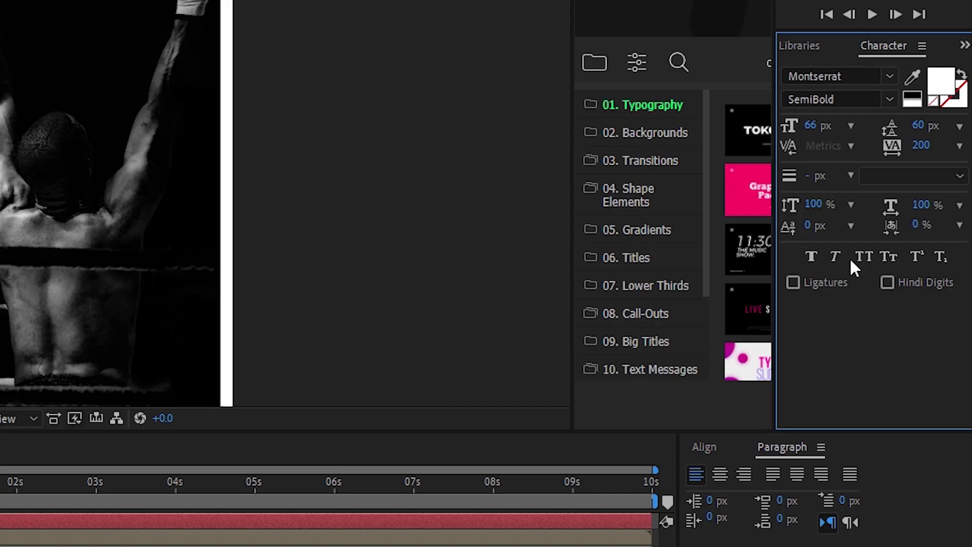
left_click(863, 258)
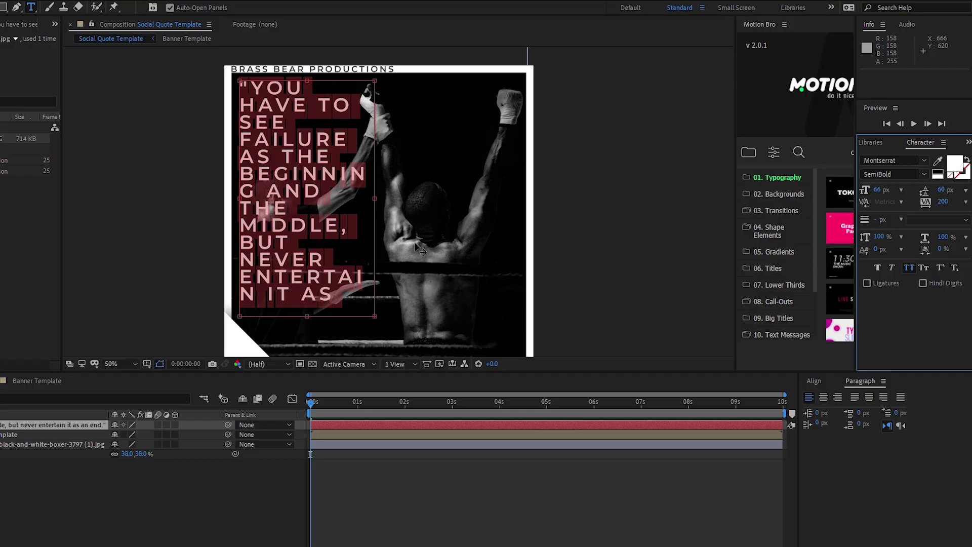
mouse_move(878, 196)
left_mouse_down()
mouse_move(865, 191)
mouse_move(875, 192)
left_mouse_up()
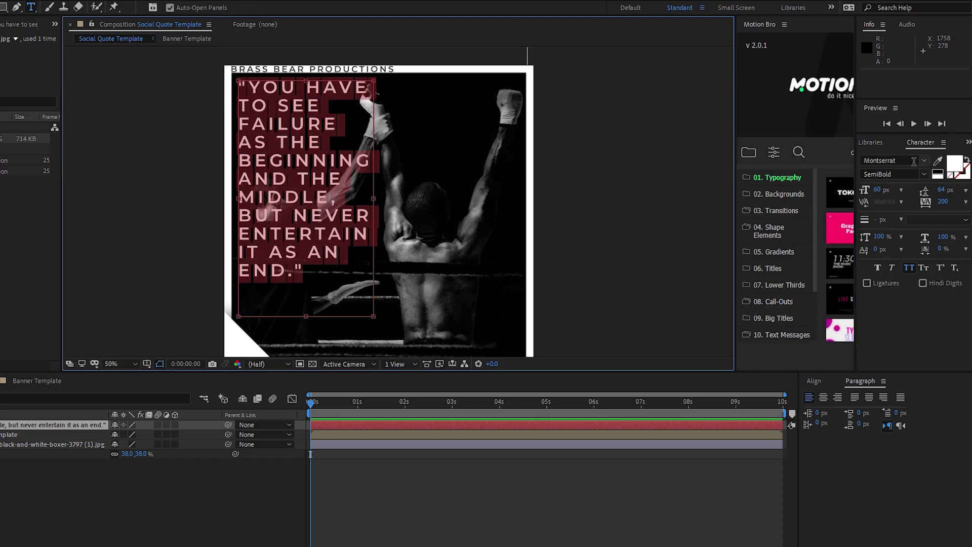
left_click_drag(942, 192, 948, 191)
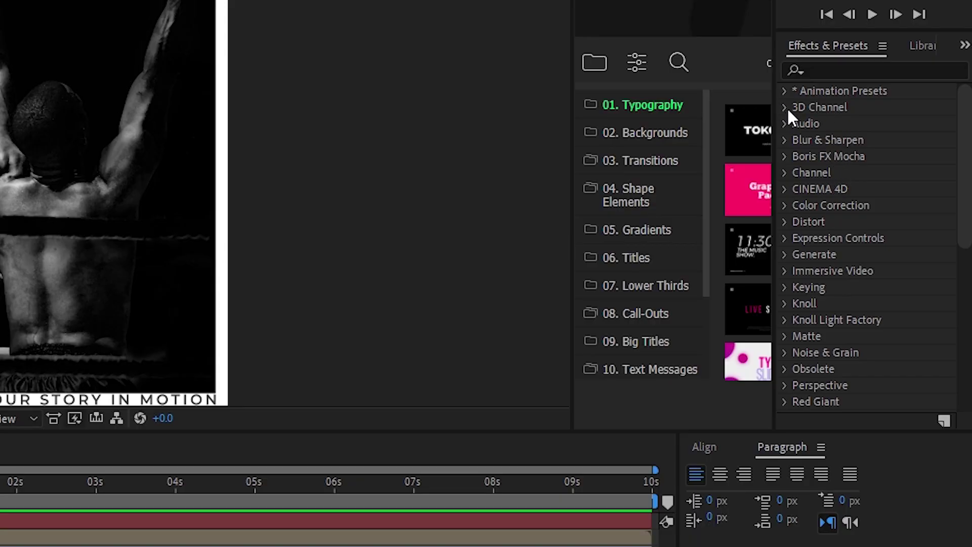
Step: Apply the Slow Fade On preset from the Animate In text presets to the quote layer
left_click(785, 91)
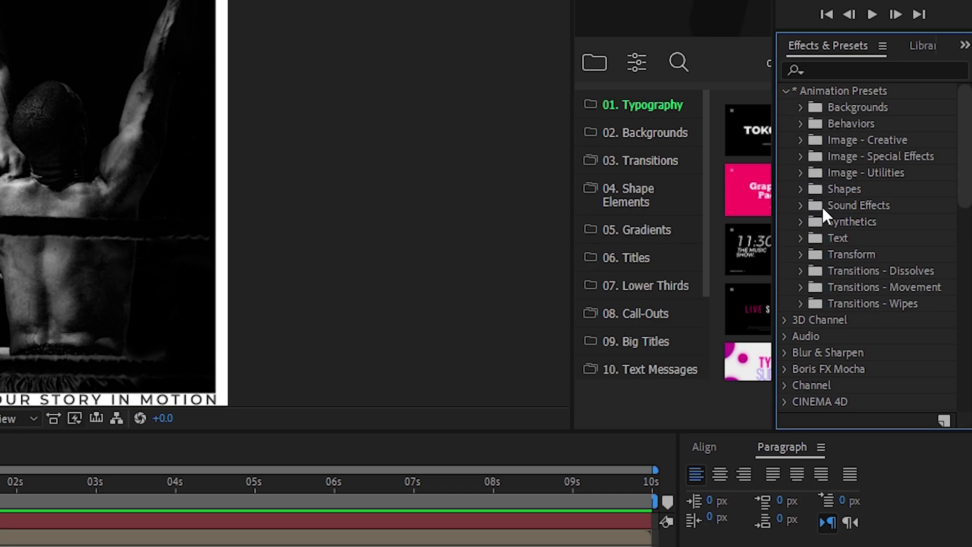
left_click(800, 237)
scroll(800, 236, "down", 3)
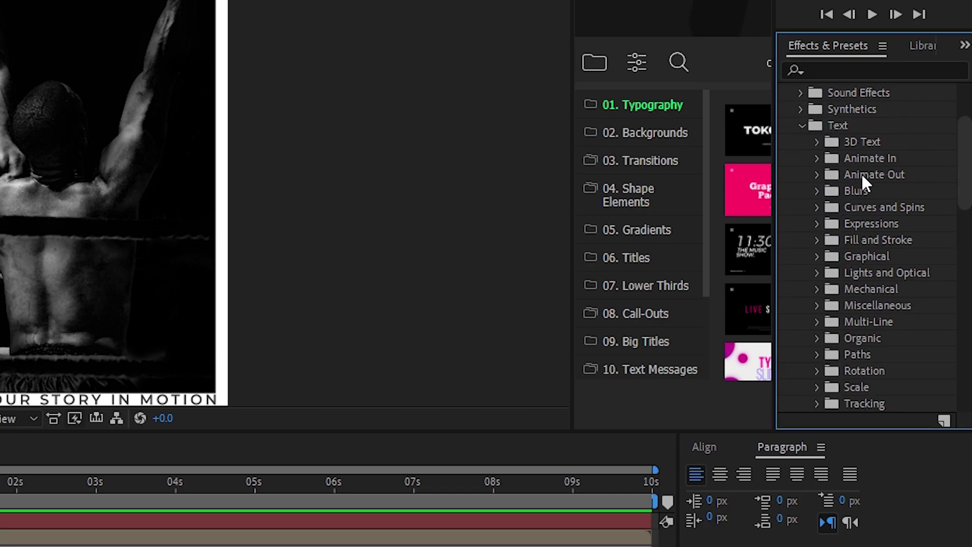
left_click(816, 158)
scroll(815, 159, "down", 3)
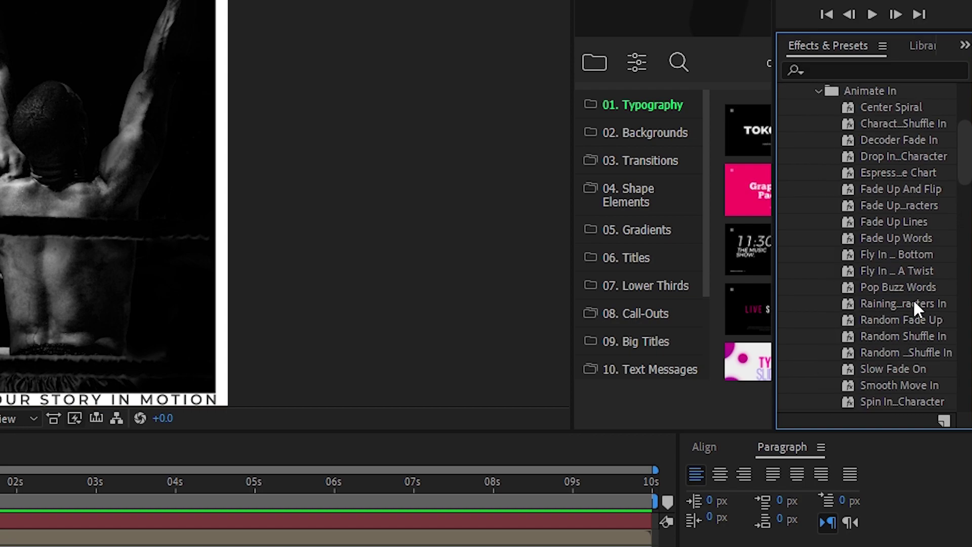
left_click(892, 368)
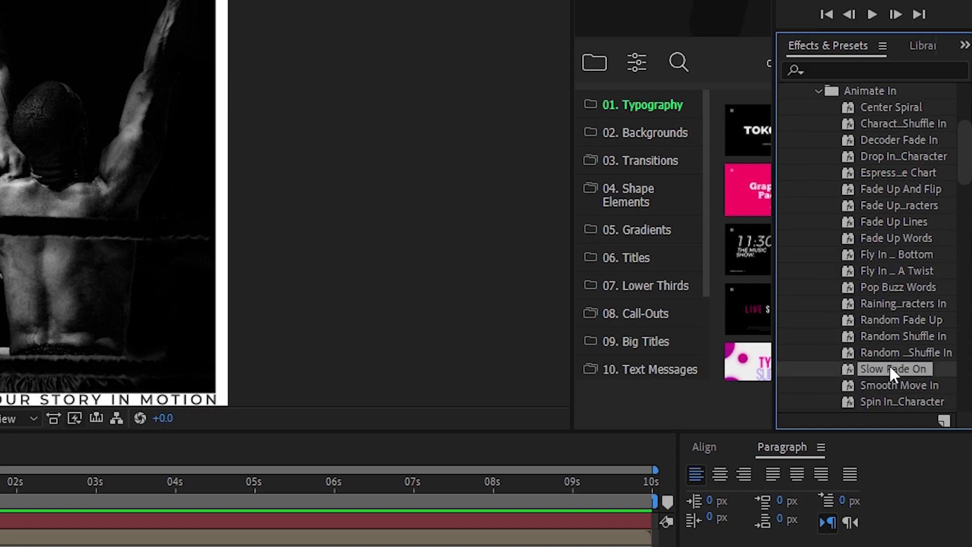
Step: Preview the quote's fade-in animation from the start of the composition
key("space")
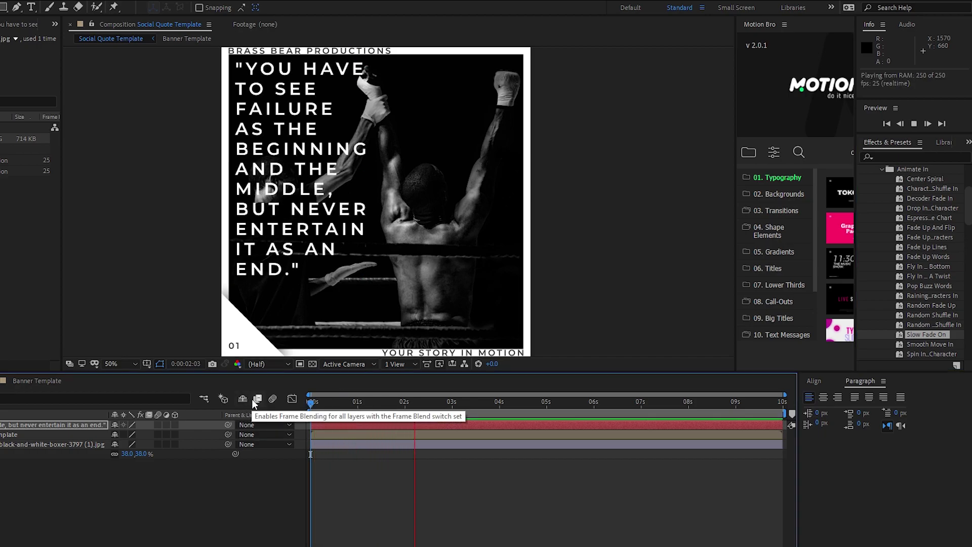
key("space")
left_click_drag(371, 401, 303, 407)
key("Home")
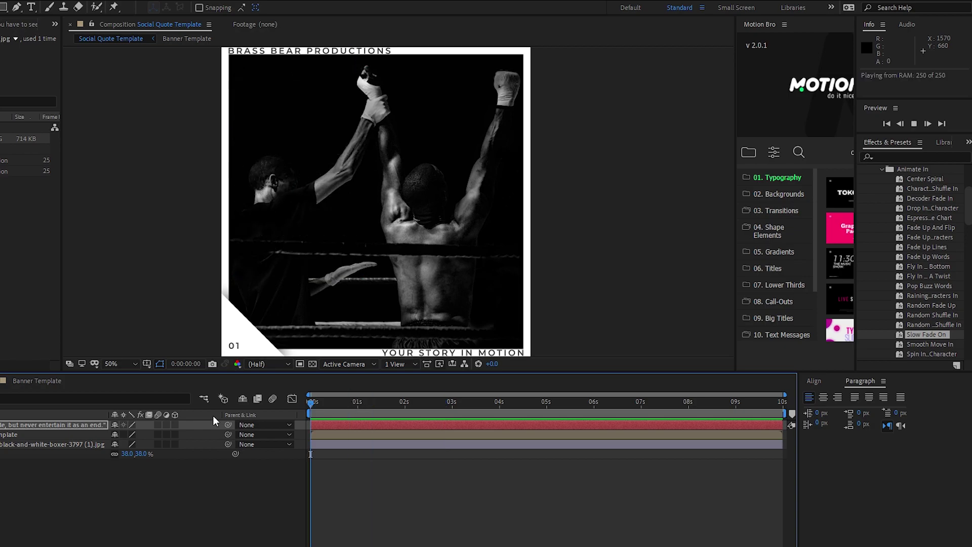
key("space")
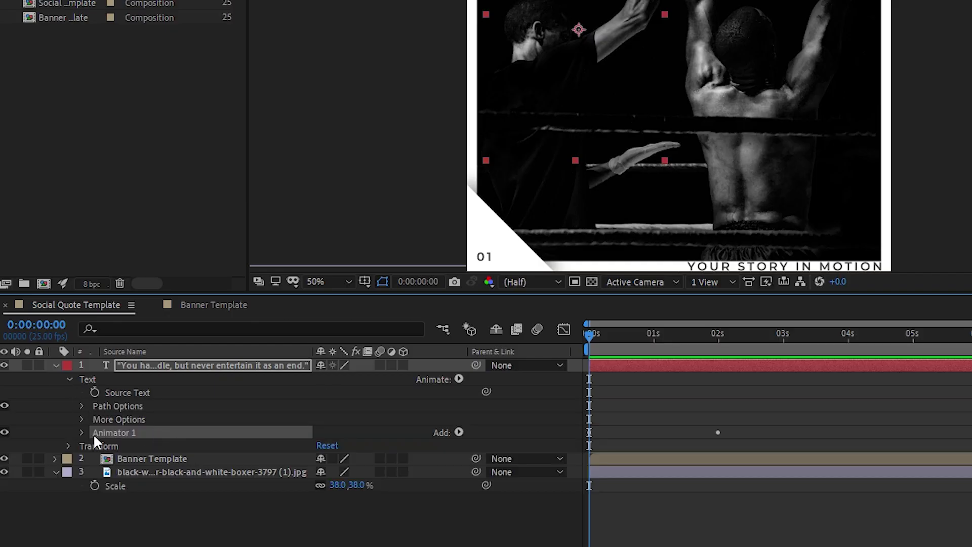
Step: Shift the quote's Offset keyframes slightly later, set Offset to 100% on the first frame and preview the result
left_click(83, 431)
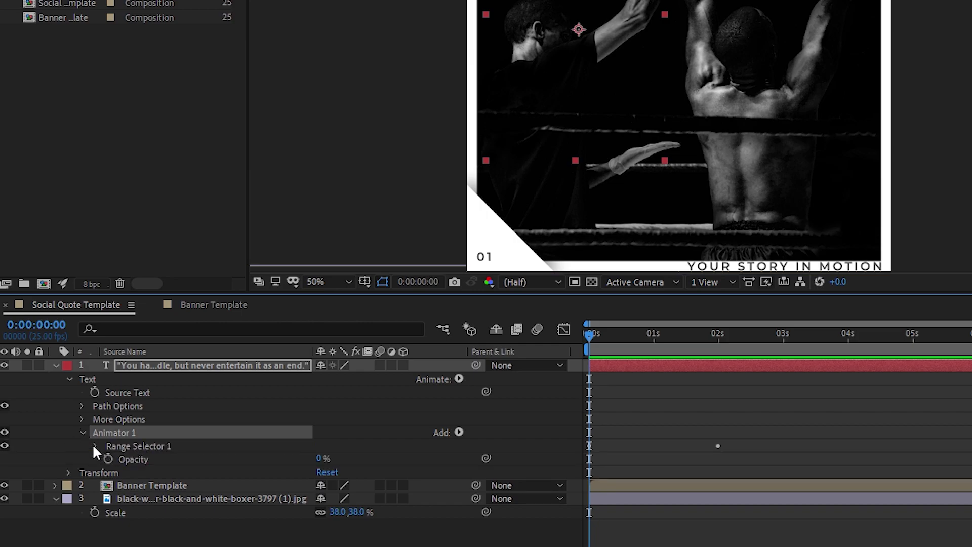
left_click(95, 446)
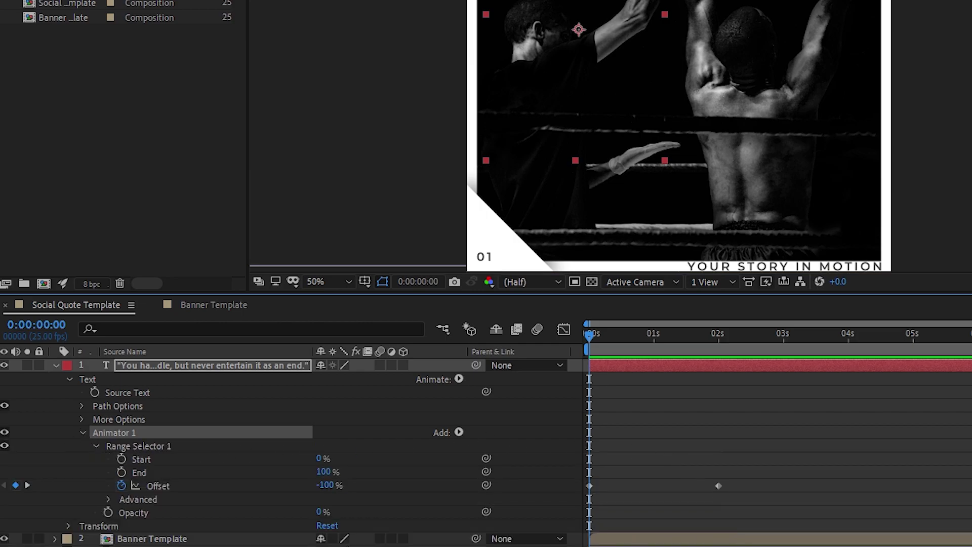
left_click_drag(772, 511, 593, 484)
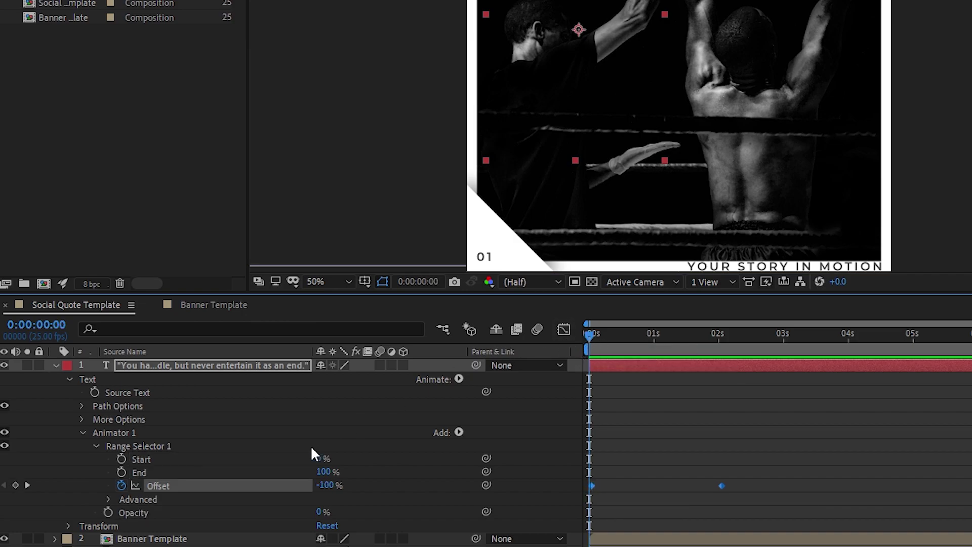
left_click_drag(325, 484, 411, 485)
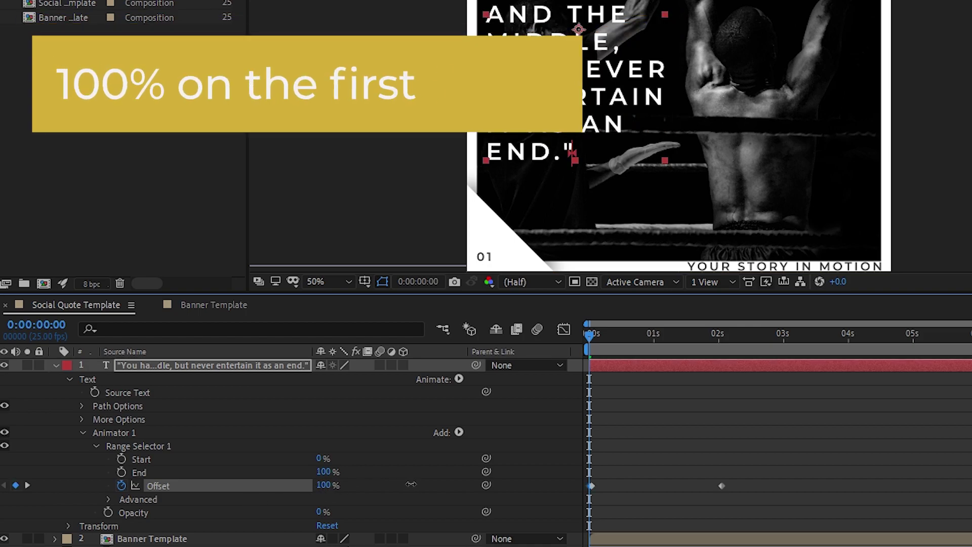
key("space")
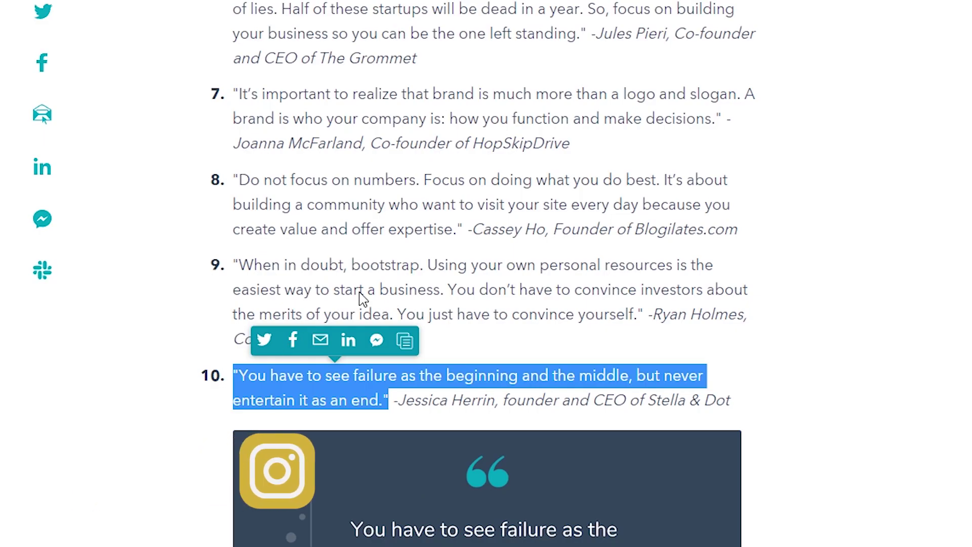
Step: Copy the author's name of quote 10 from the web page and paste it into the composition as a text layer
left_click(542, 334)
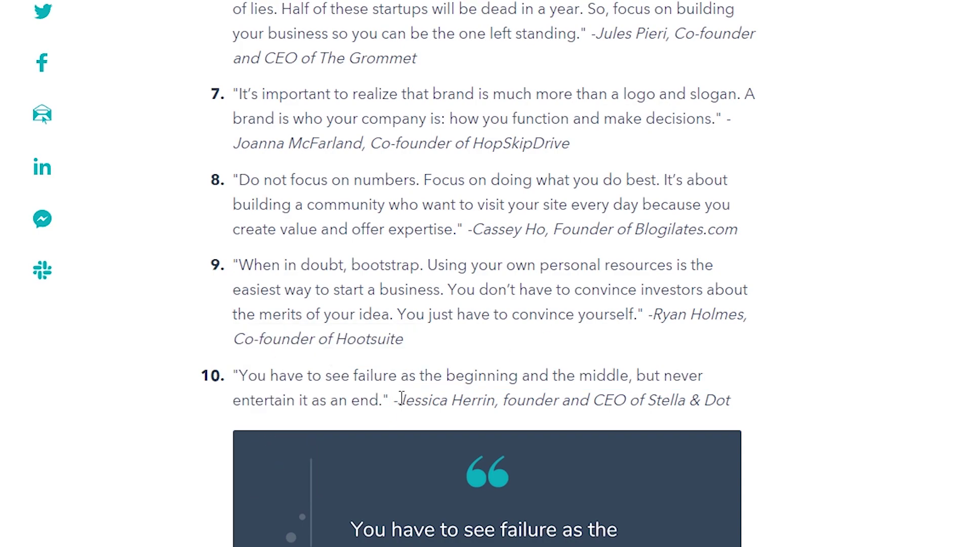
left_click_drag(399, 400, 500, 401)
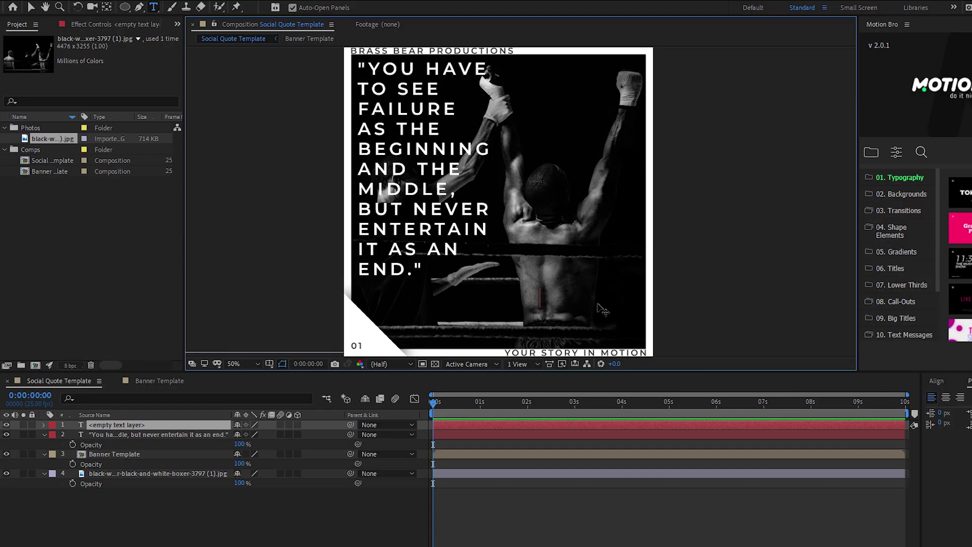
type("Jessica Herrin")
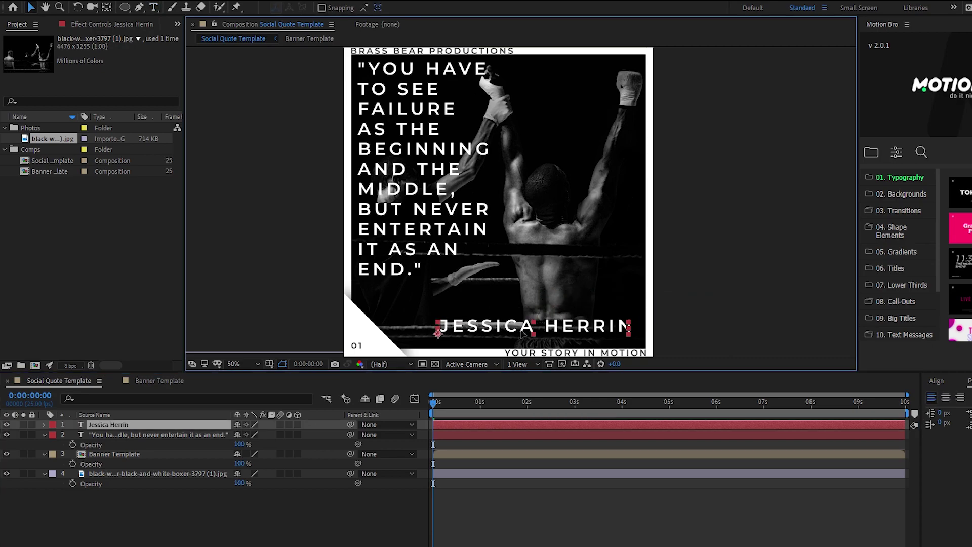
Step: Prefix the author's name with a dash, reduce its size and place it right-aligned in the photo's lower-right corner
left_click(31, 7)
left_click_drag(546, 334, 528, 337)
left_click(188, 426)
double_click(188, 426)
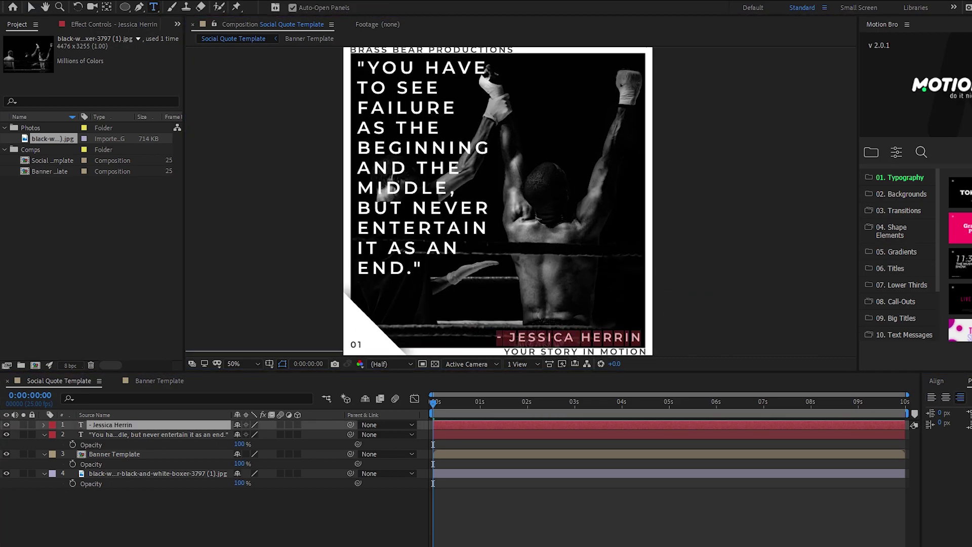
left_click(767, 256)
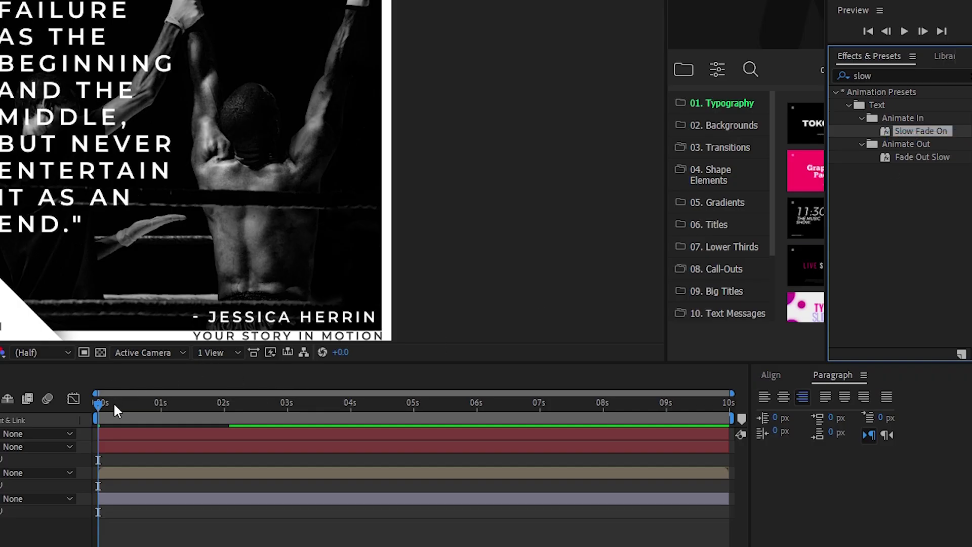
Step: Apply the Slow Fade On preset to the author text layer at frame 6 and preview it from the start
mouse_move(114, 406)
left_mouse_down()
mouse_move(142, 408)
mouse_move(97, 409)
mouse_move(113, 409)
left_mouse_up()
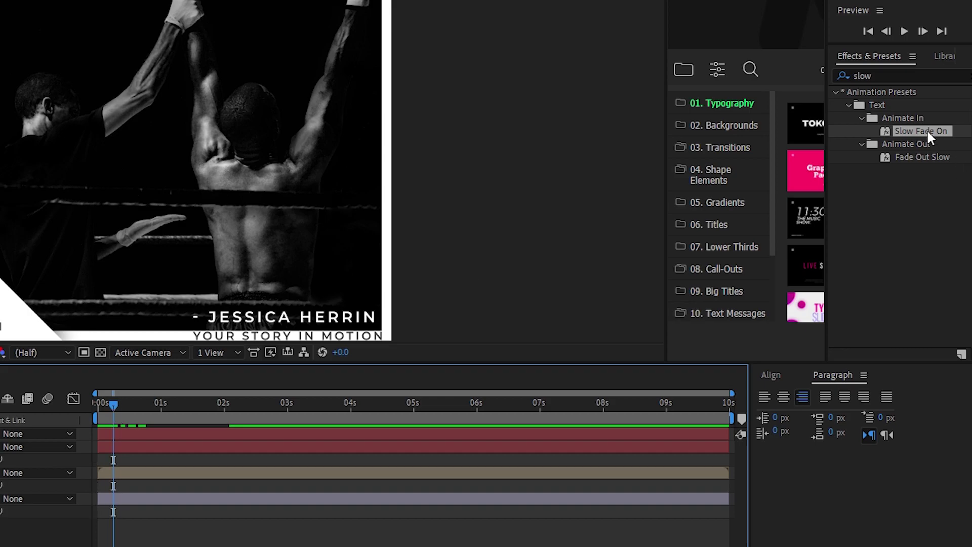
left_click_drag(926, 129, 148, 425)
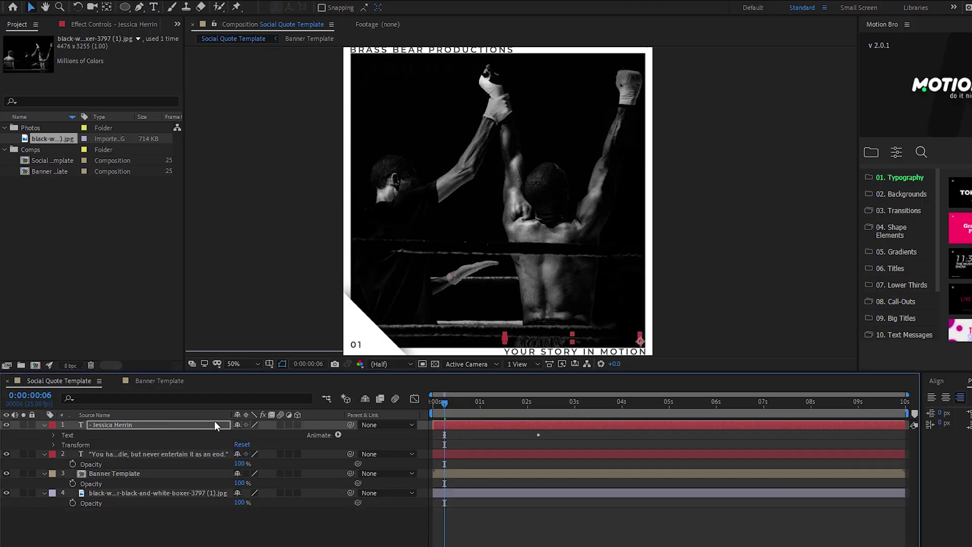
left_click_drag(444, 404, 433, 403)
key("space")
Step: Move both Offset keyframes of the author text's Range Selector later, the first to about 0.8 seconds, and preview the fade
key("space")
left_click(54, 435)
left_click(63, 474)
left_click(74, 484)
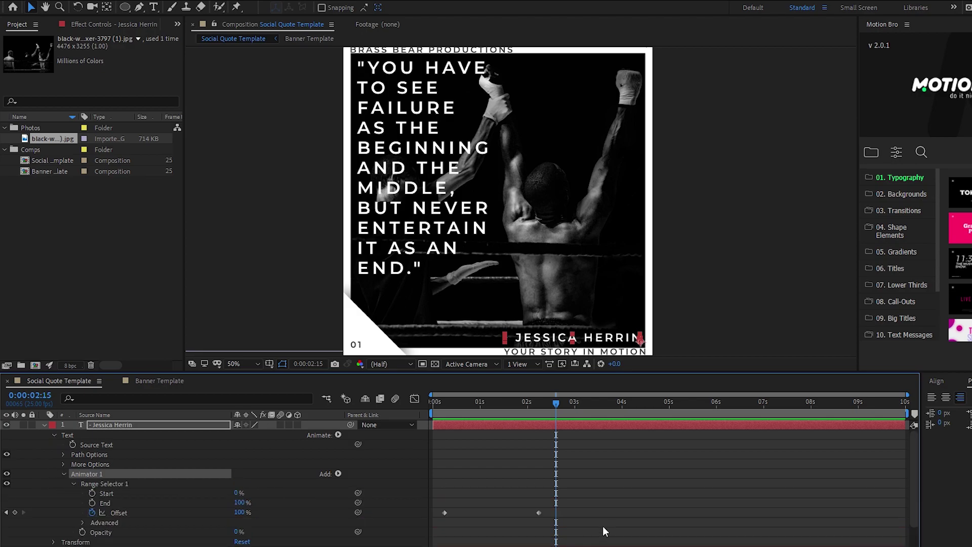
left_click_drag(602, 526, 473, 512)
left_click_drag(472, 404, 338, 411)
Step: Delay the author text's Offset keyframes further, to just past 1 and 3 seconds, and replay the animation
key("space")
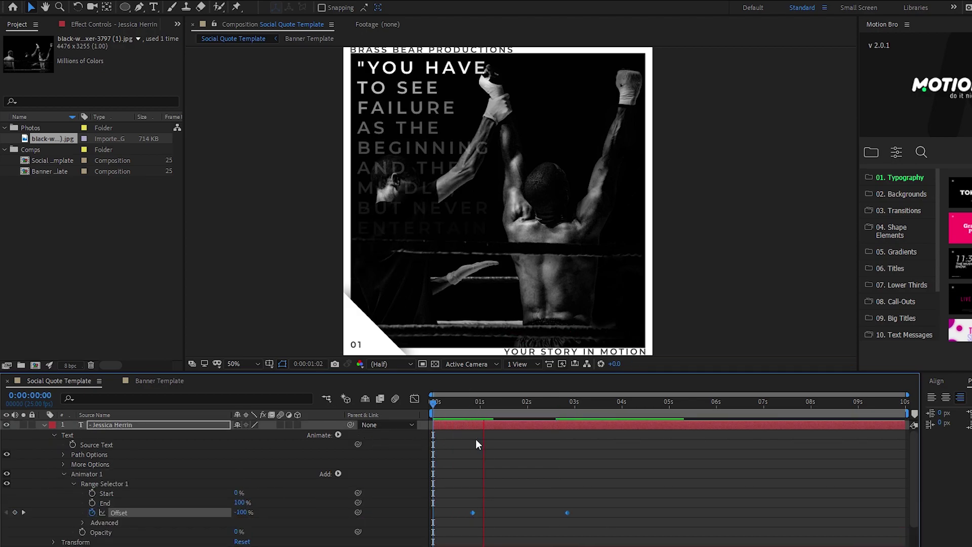
key("space")
left_click_drag(473, 513, 488, 512)
left_click_drag(575, 403, 433, 406)
key("space")
key("space")
left_click_drag(696, 405, 282, 403)
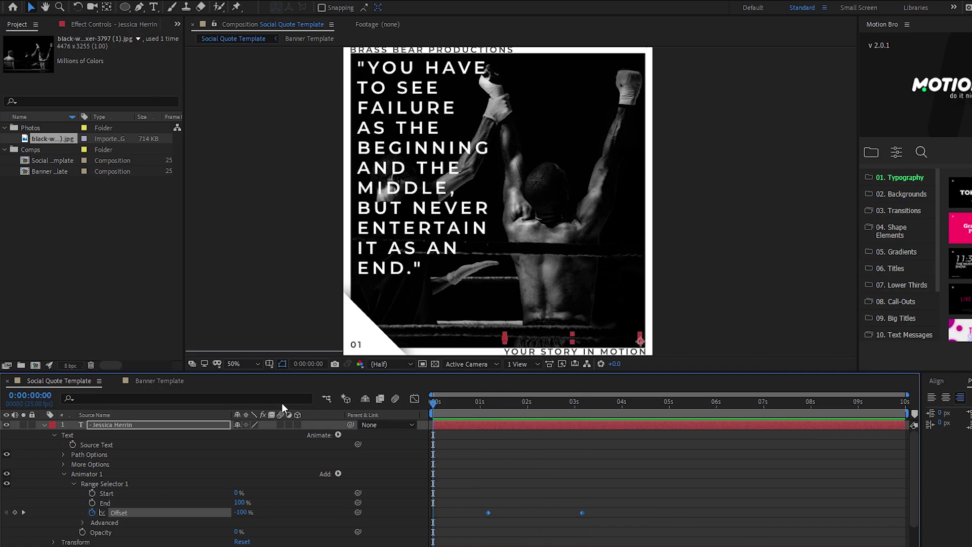
Step: Keyframe the author text's Offset at 100% on the first frame and -99% one frame later, and preview the composition
left_click(453, 511)
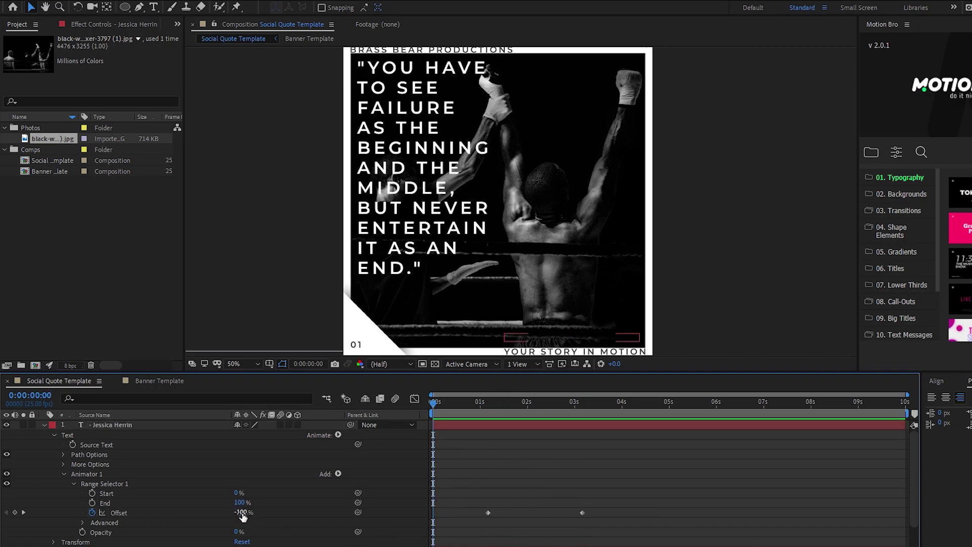
left_click_drag(243, 512, 349, 515)
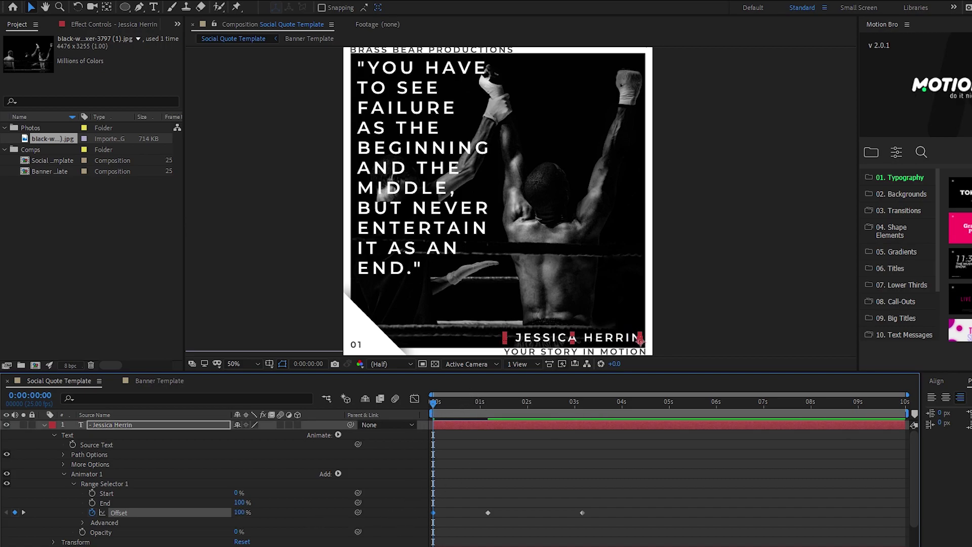
key("semicolon")
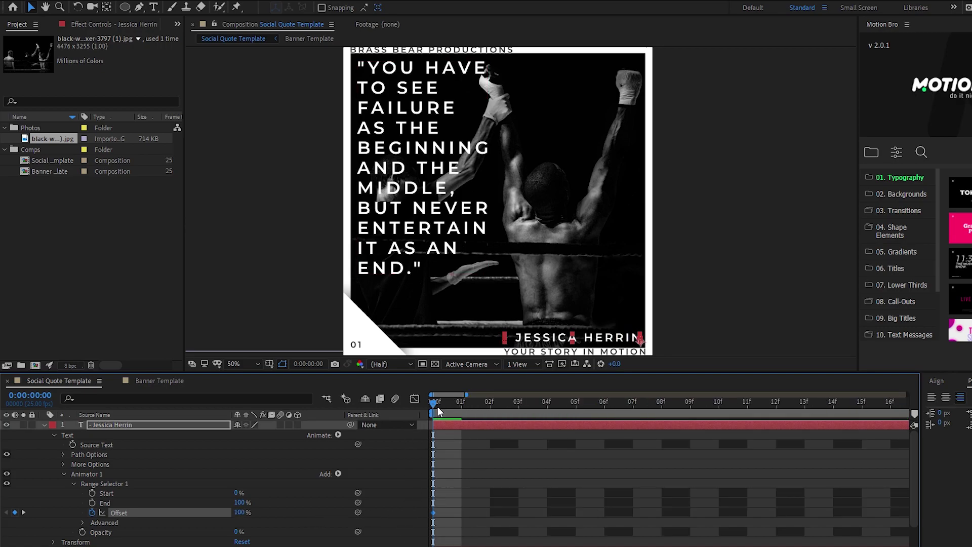
left_click(451, 405)
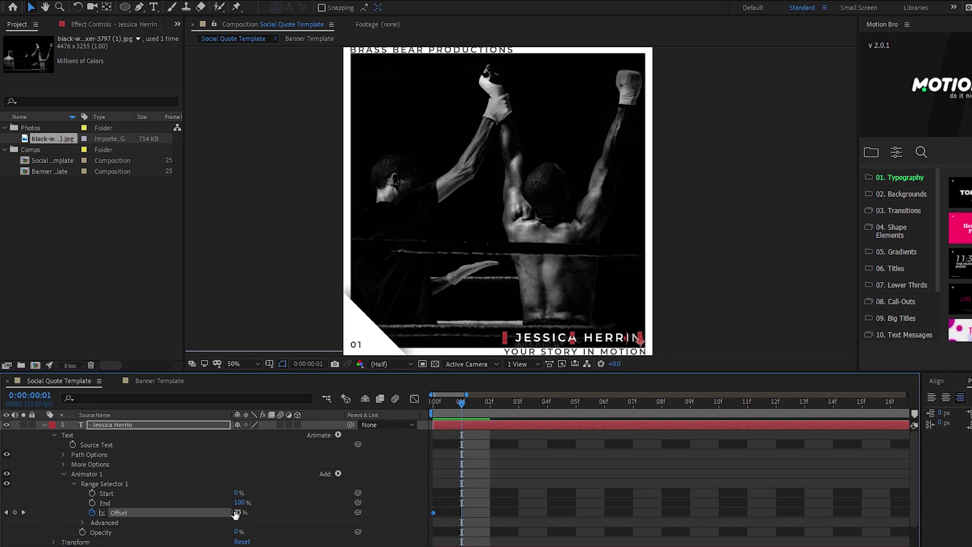
left_click_drag(176, 516, 1, 529)
key("space")
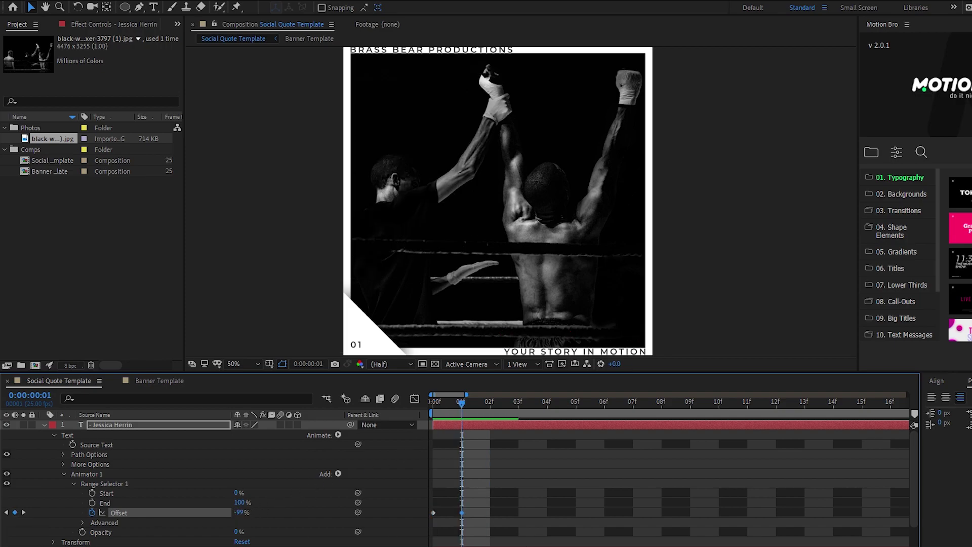
key("semicolon")
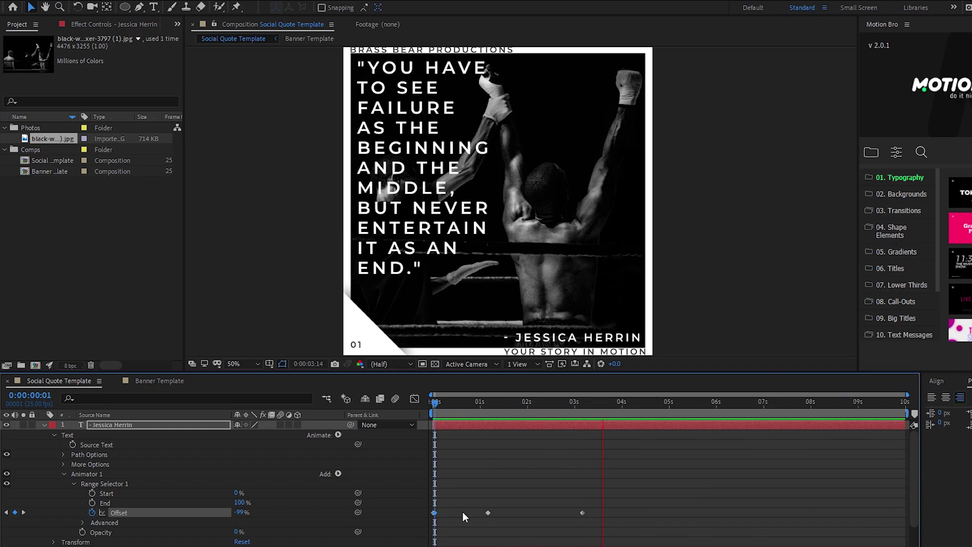
left_click(505, 403)
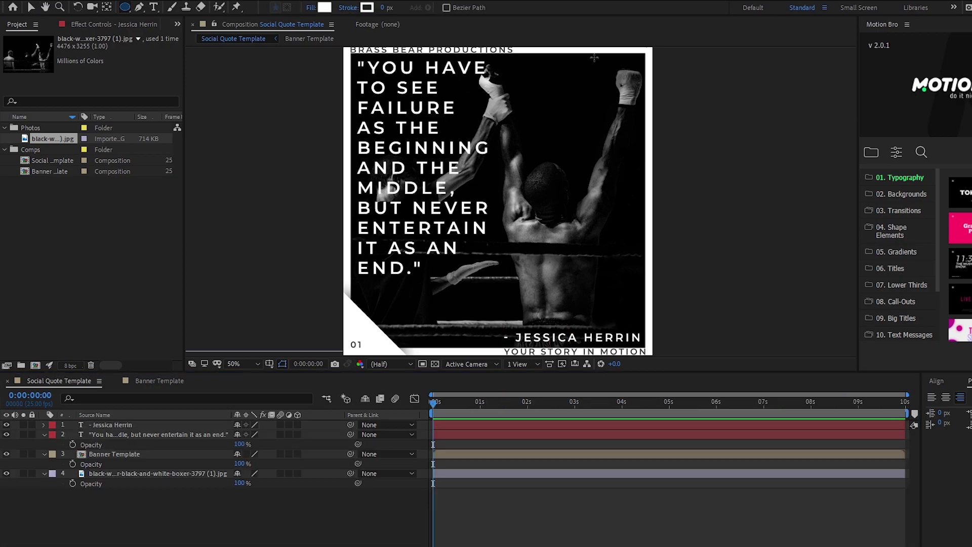
Step: Draw a small white circle near the photo's upper-right corner with the Ellipse tool and nudge it slightly lower
left_click_drag(594, 57, 602, 67)
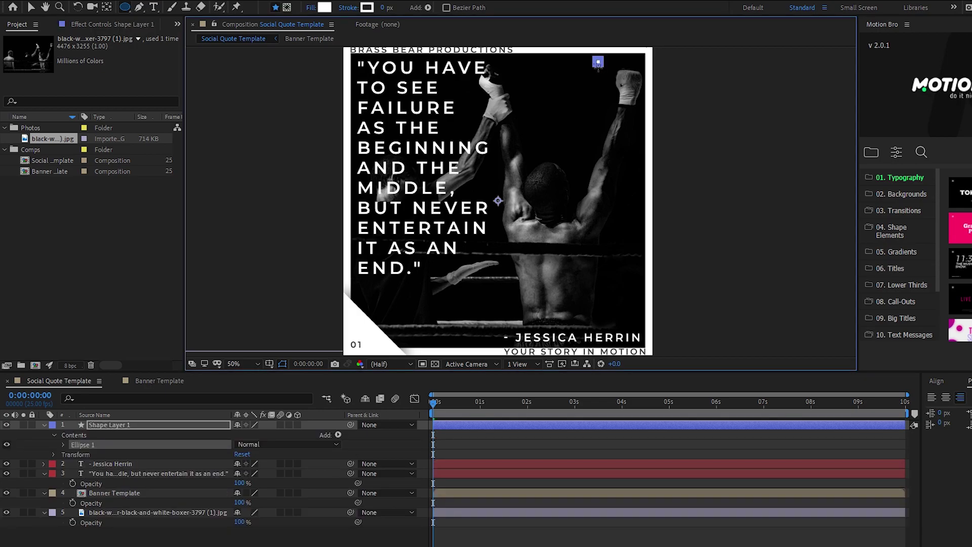
key("v")
left_click(685, 76)
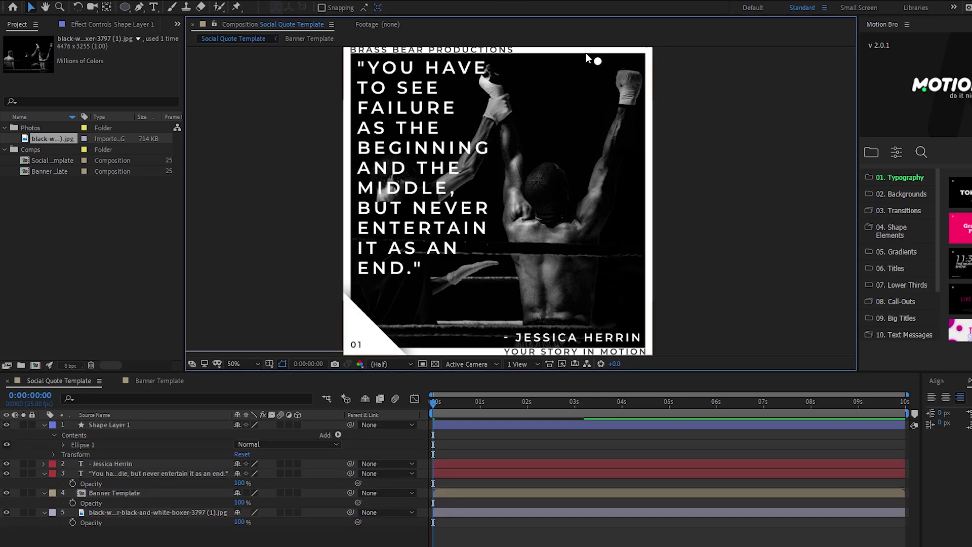
left_click(597, 60)
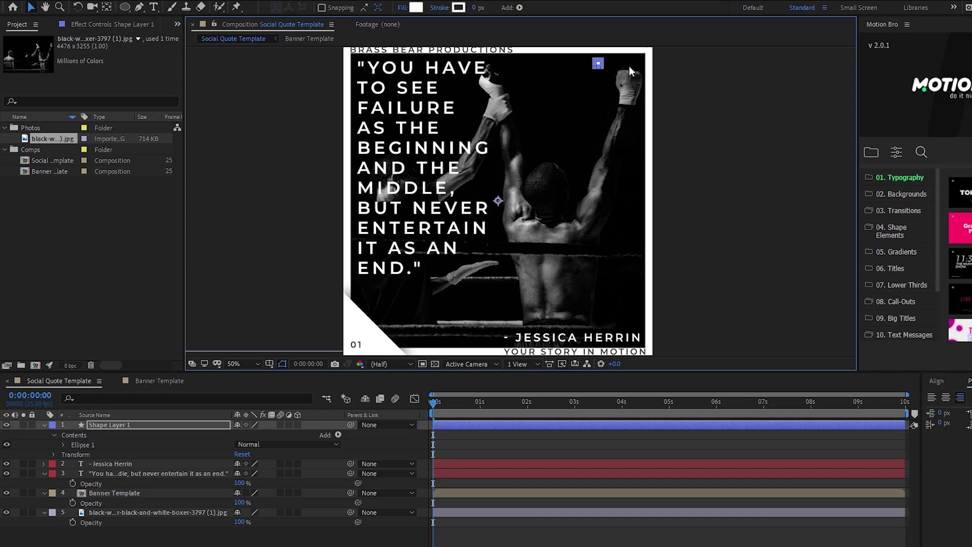
left_click(672, 99)
Step: Add a Repeater to the circle's shape layer and set its transform position to 65, 0 for a row of three dots
left_click(133, 426)
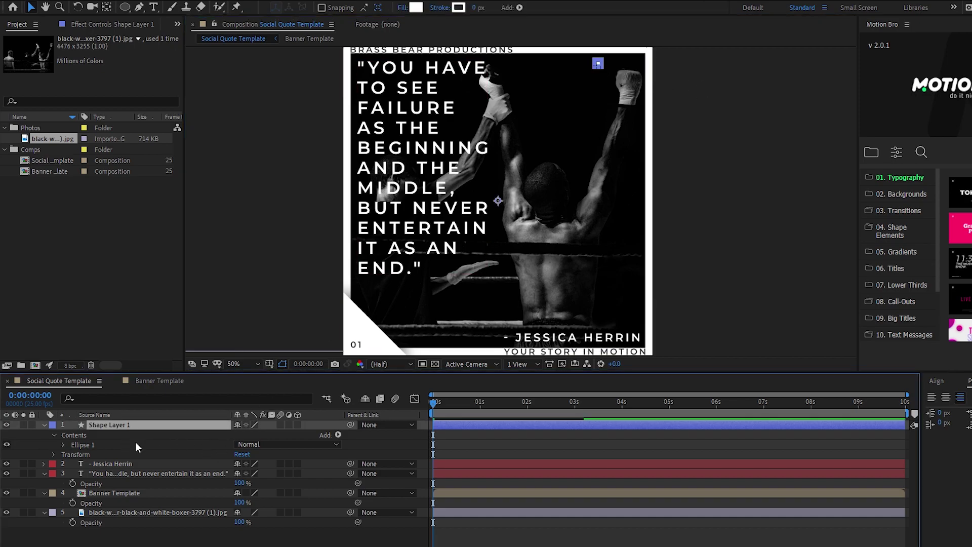
left_click(338, 434)
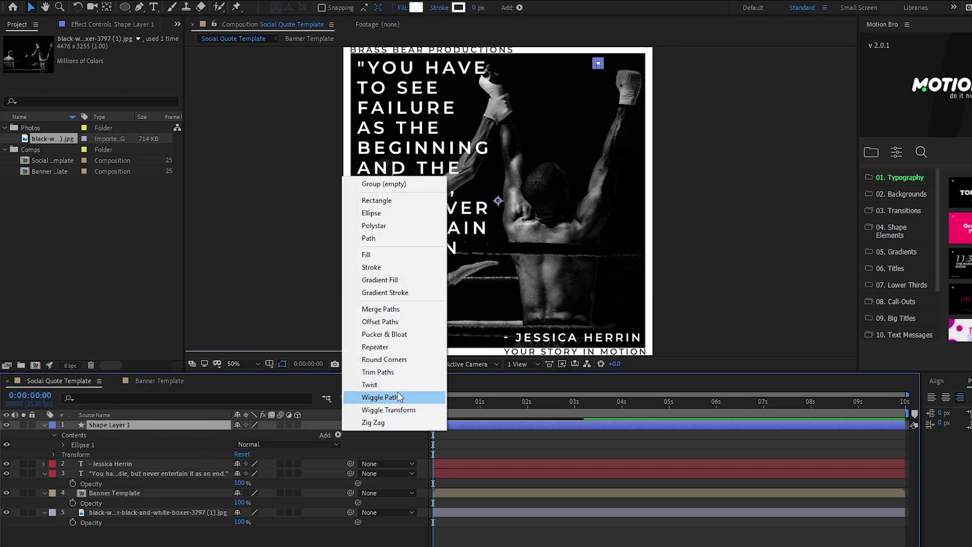
left_click(400, 346)
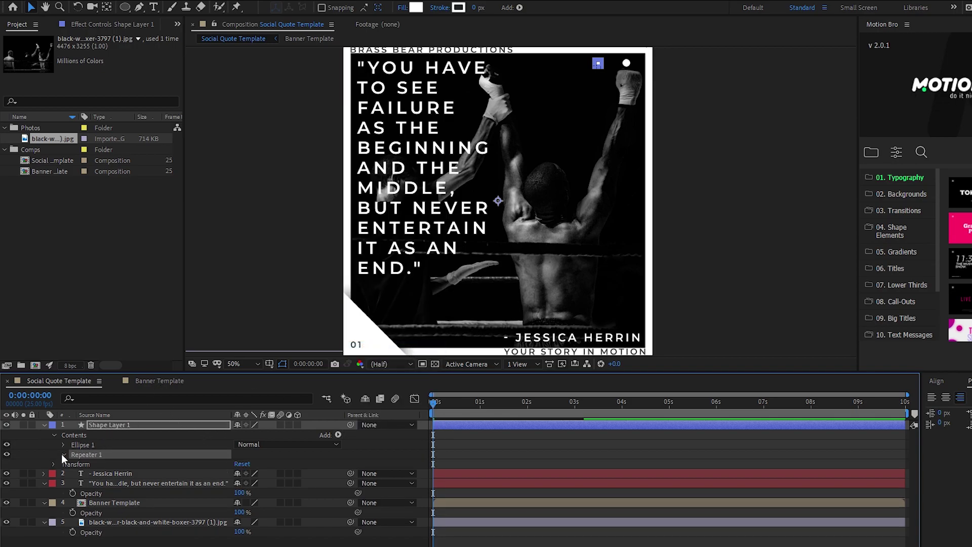
left_click(63, 454)
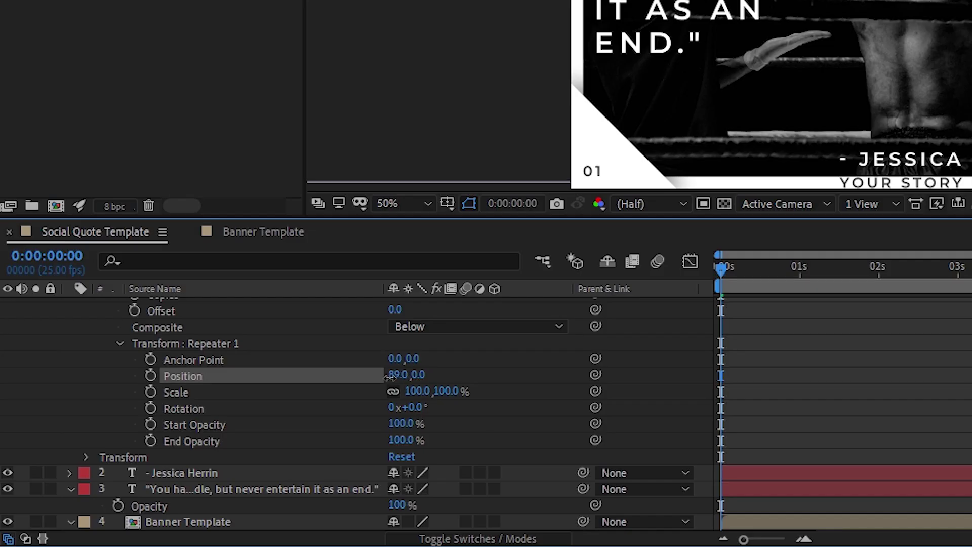
left_click_drag(241, 467, 216, 471)
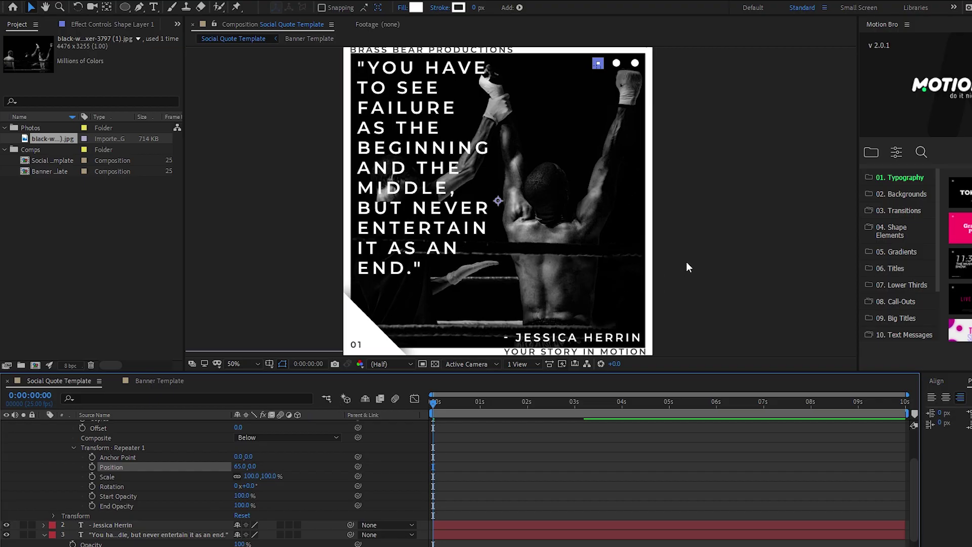
left_click(687, 260)
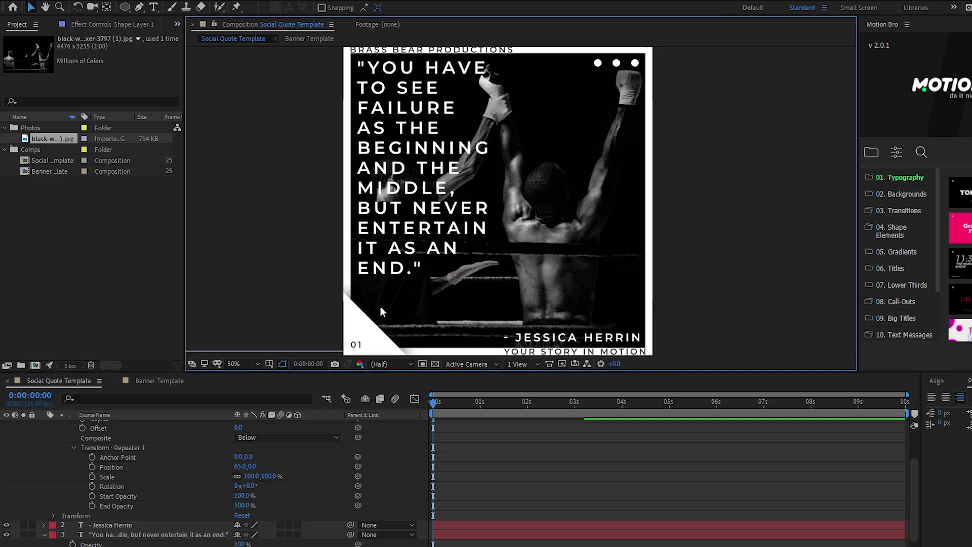
Step: Add a second Repeater to the dots and set its transform position to 0, 72 to stack the rows vertically
scroll(187, 459, "up", 3)
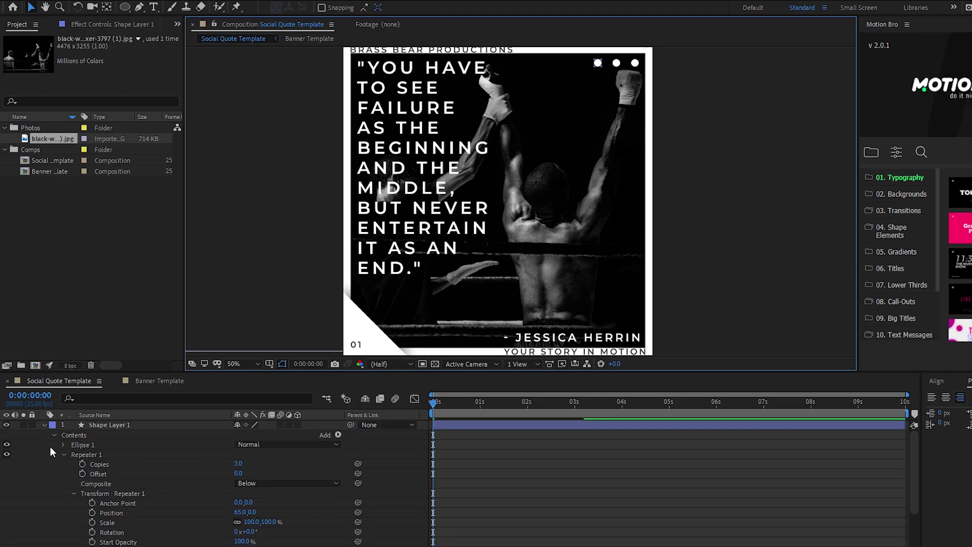
left_click(65, 454)
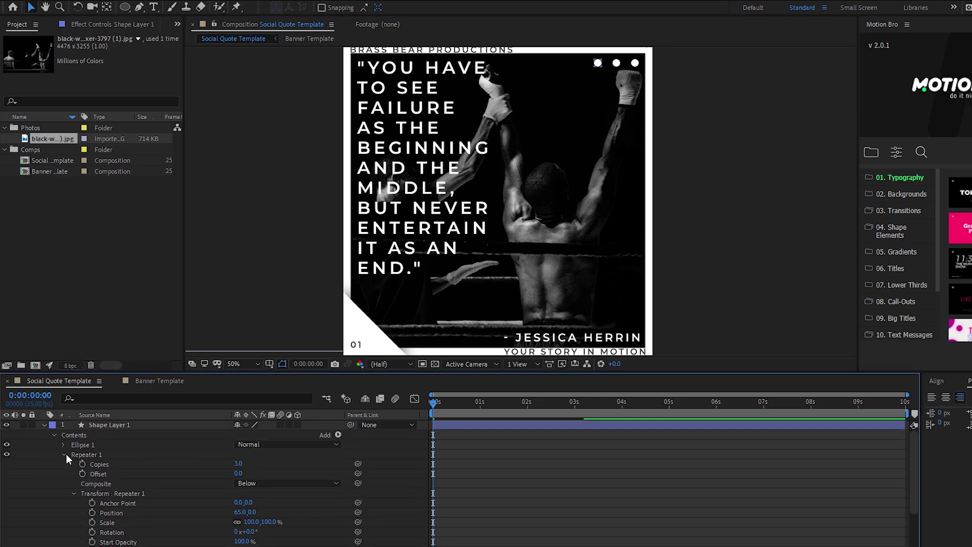
left_click(336, 433)
left_click(401, 403)
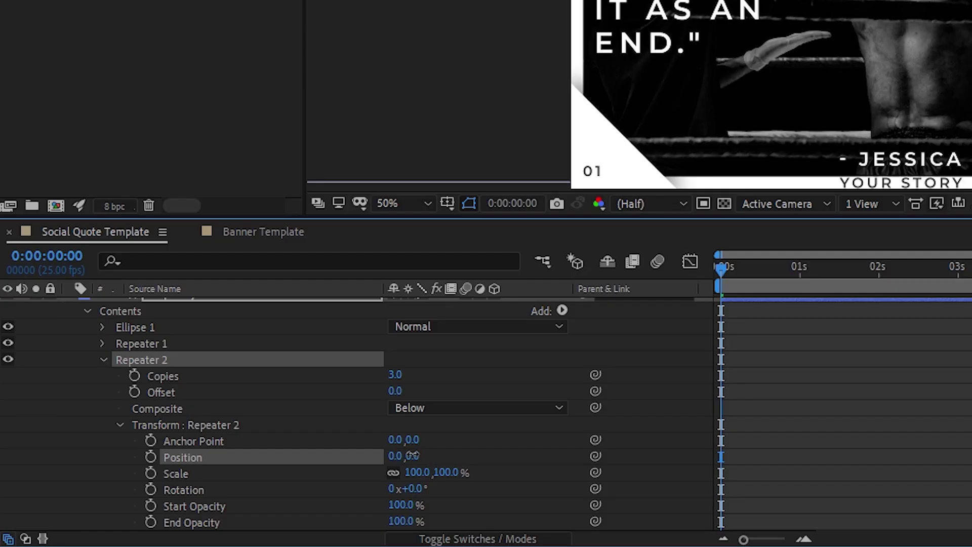
left_click(412, 457)
left_click(463, 452)
left_click_drag(412, 456, 485, 455)
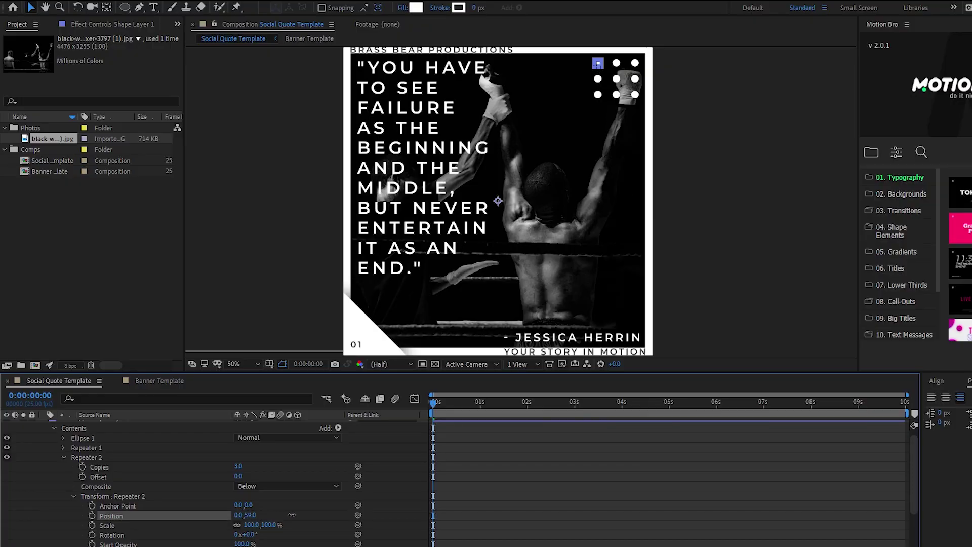
left_click_drag(292, 514, 286, 517)
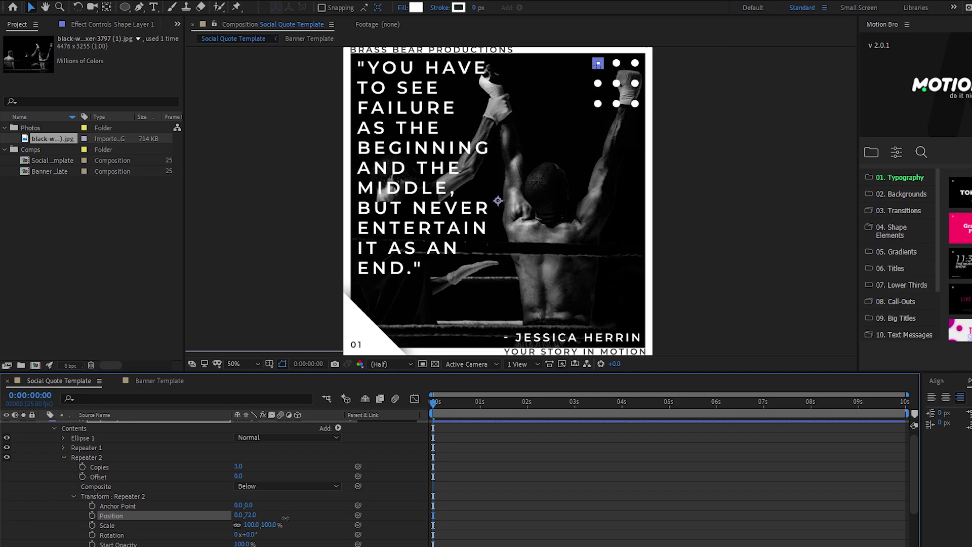
Step: Set the second Repeater's number of copies to 13
left_click(238, 466)
type("13")
key("Return")
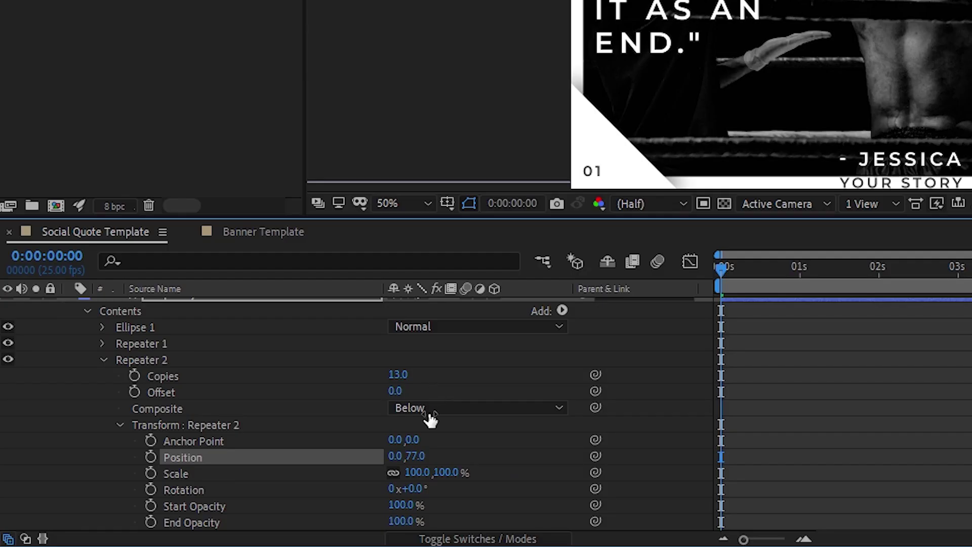
Step: Set the second Repeater's transform position to 0, 76.5 to fine-tune the row spacing
left_click(252, 514)
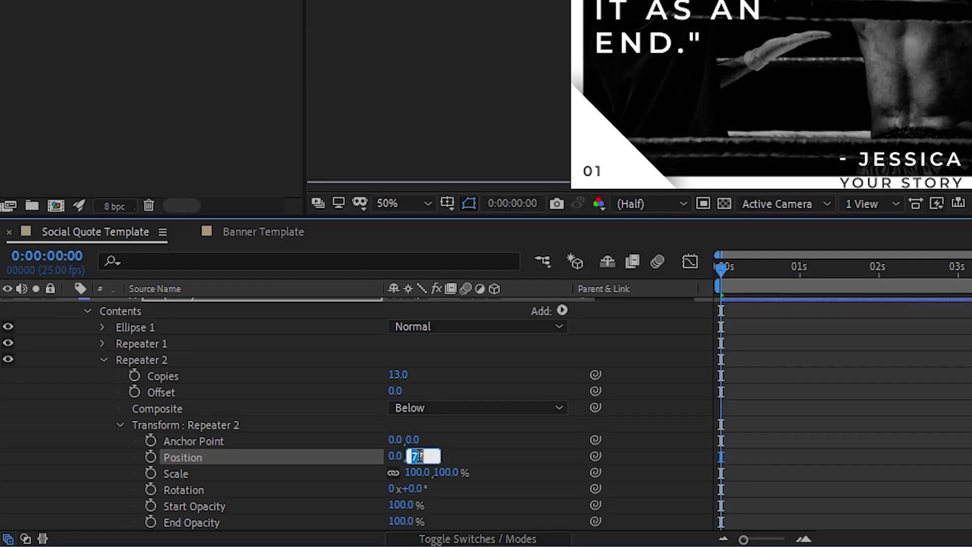
type("76")
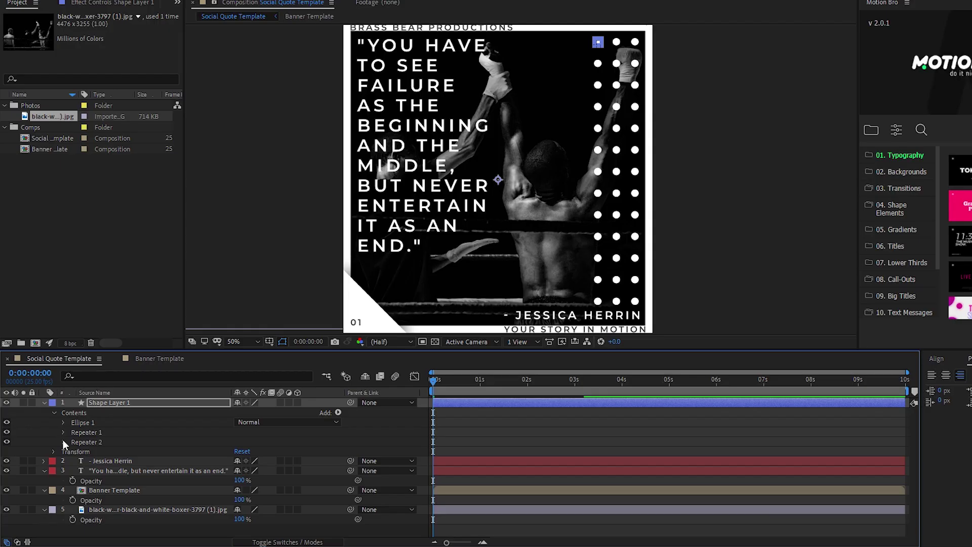
left_click(63, 440)
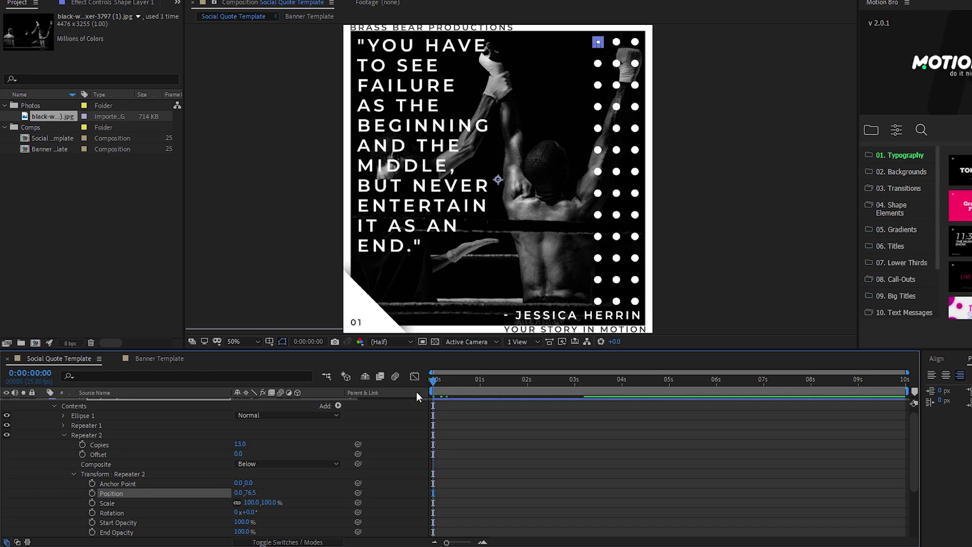
Step: Keyframe the second Repeater's Start Opacity and End Opacity at 0% at 0:00:03:02
key("space")
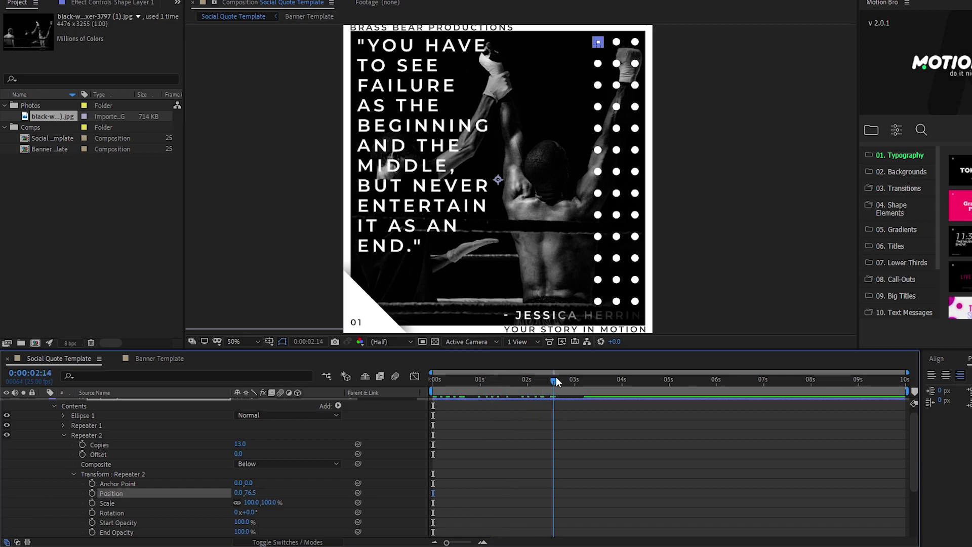
left_click(578, 379)
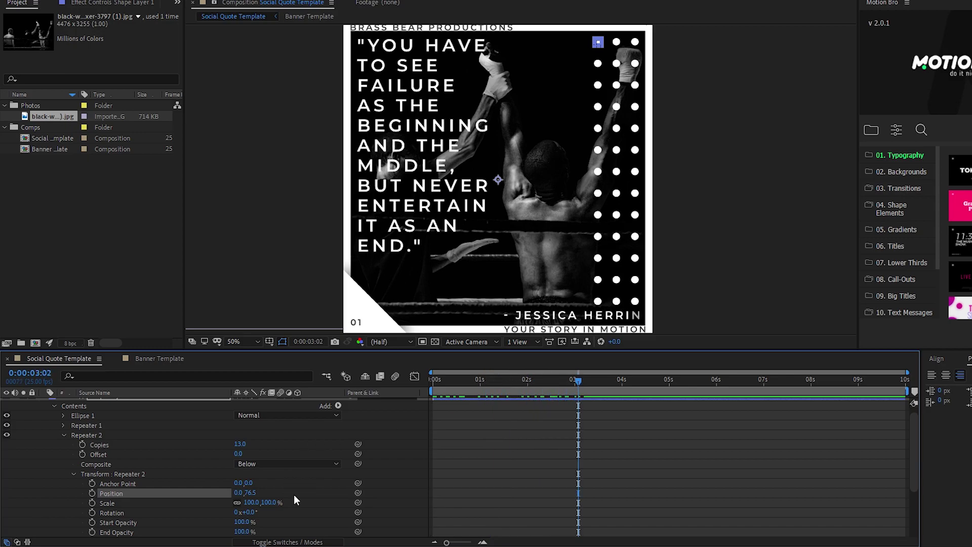
left_click_drag(240, 530, 79, 539)
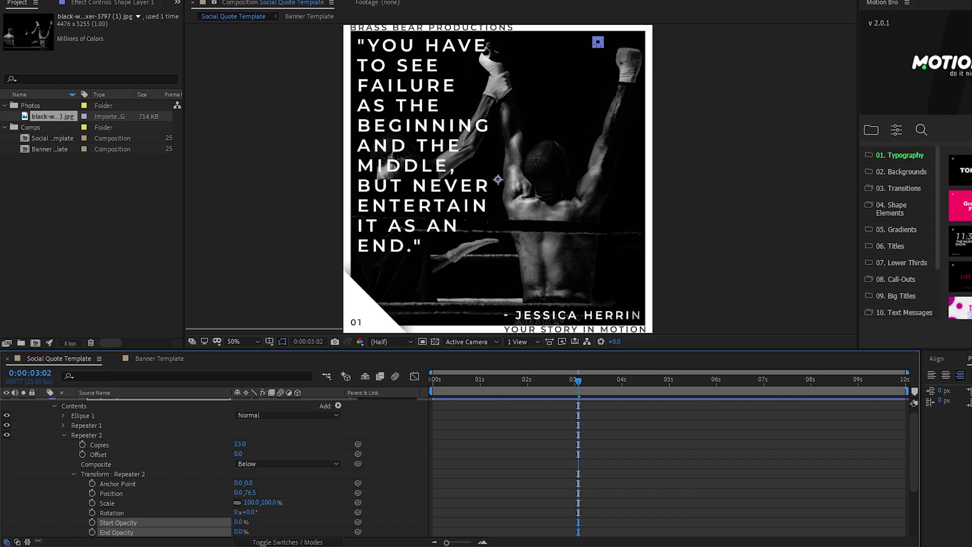
left_click(93, 522)
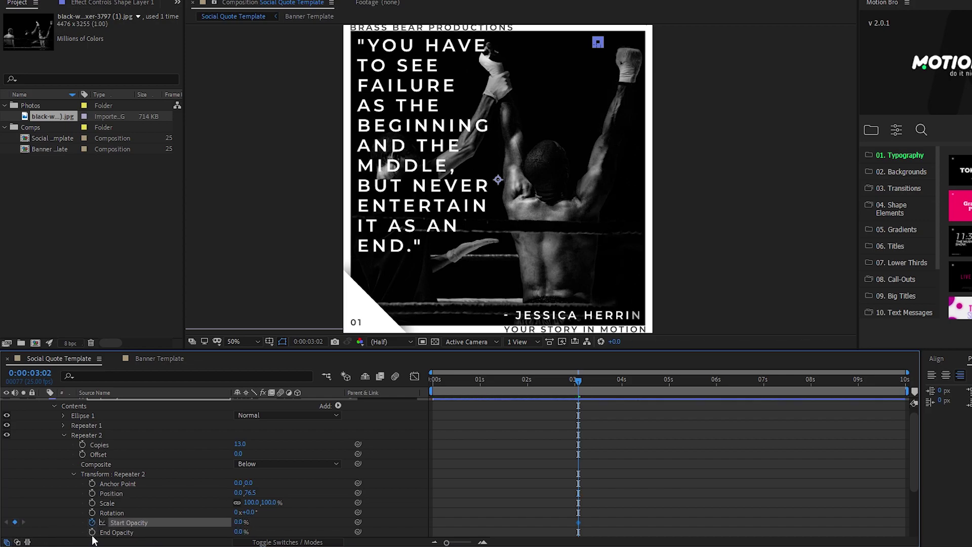
left_click(92, 532)
Step: At 0:00:03:12, keyframe the second Repeater's Start Opacity at 100% and its End Opacity at 0%
left_click_drag(572, 389, 597, 381)
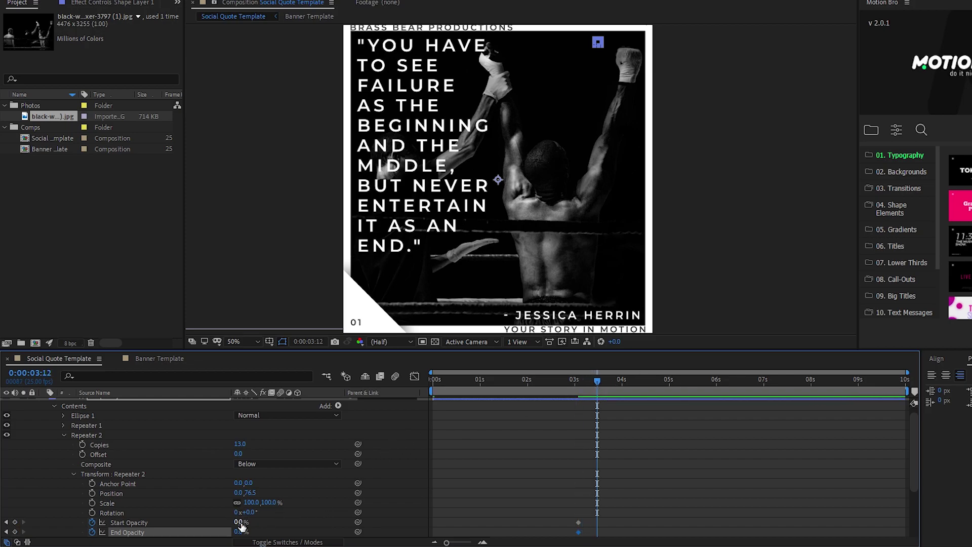
left_click_drag(241, 527, 505, 528)
left_click_drag(589, 520, 589, 521)
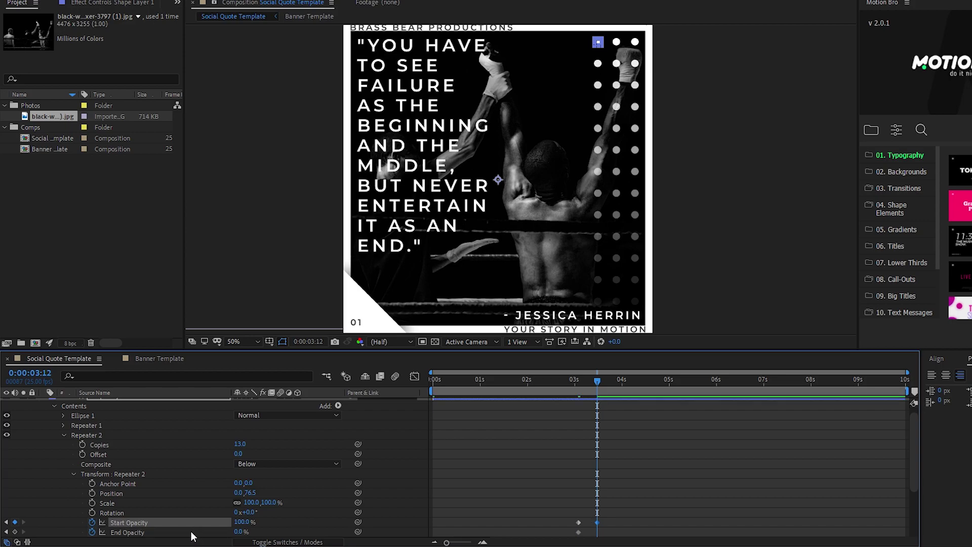
left_click(14, 531)
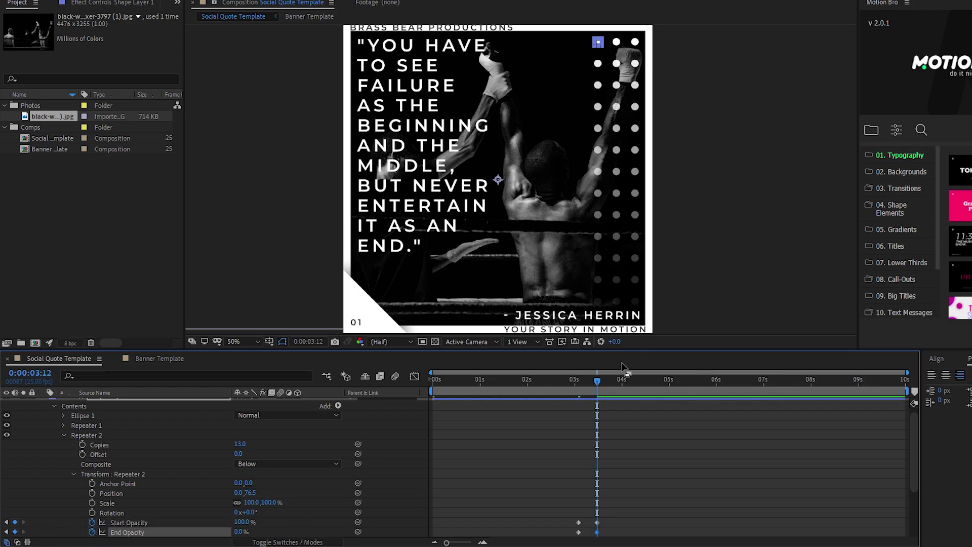
Step: At 0:00:03:22, keyframe the second Repeater's End Opacity and Start Opacity both at 100%
left_click_drag(600, 382, 618, 382)
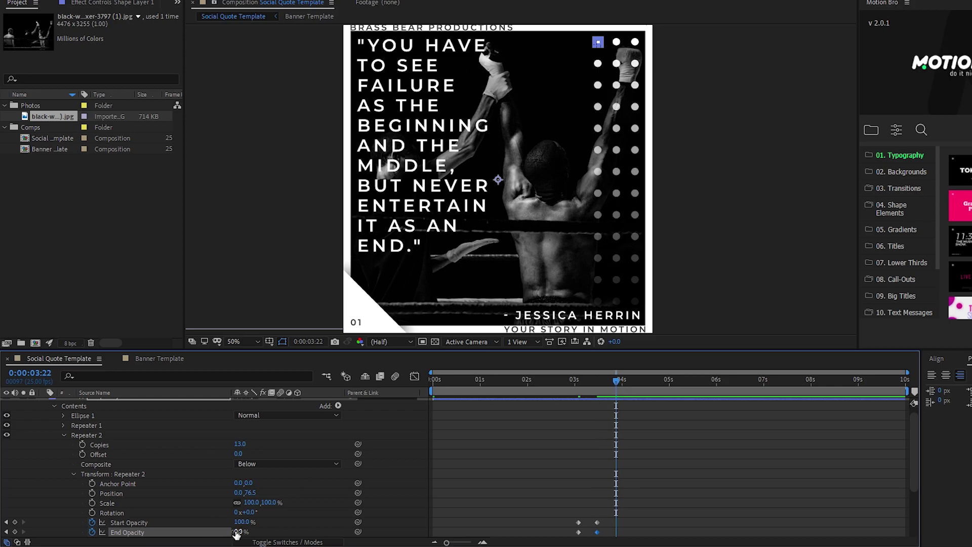
left_click_drag(239, 531, 288, 532)
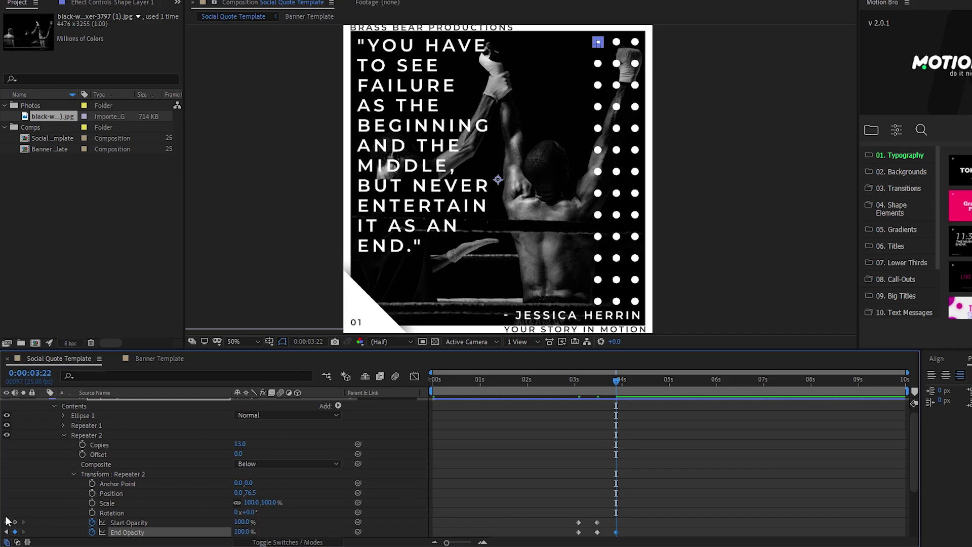
left_click(15, 522)
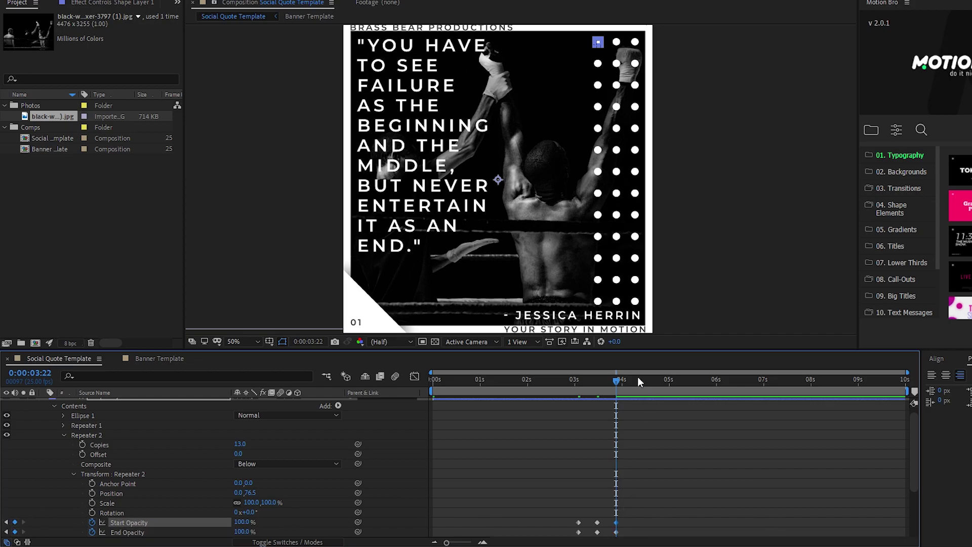
Step: Copy the opacity keyframes from 0:00:03:12 to 0:00:04:07 and those from 0:00:03:02 to 0:00:04:17
left_click_drag(604, 493, 593, 541)
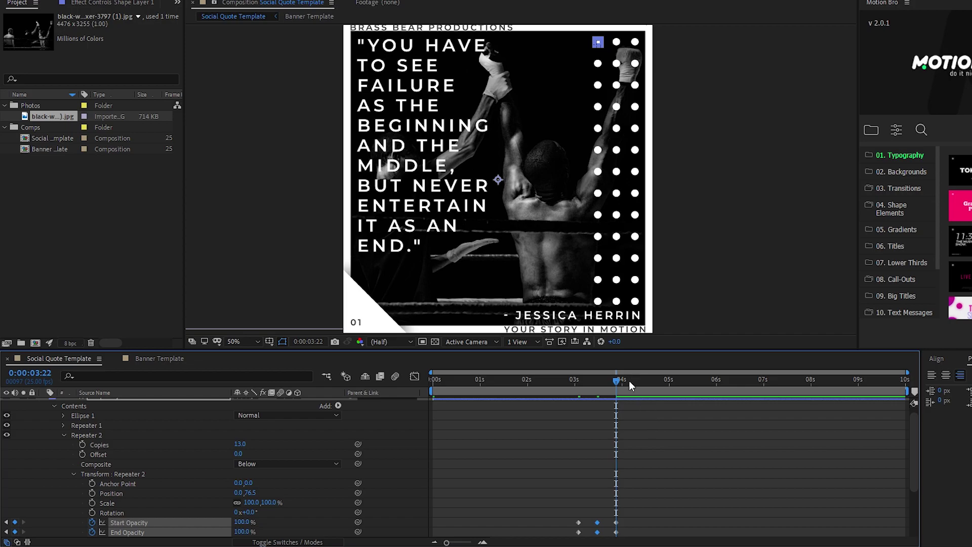
left_click_drag(634, 381, 635, 383)
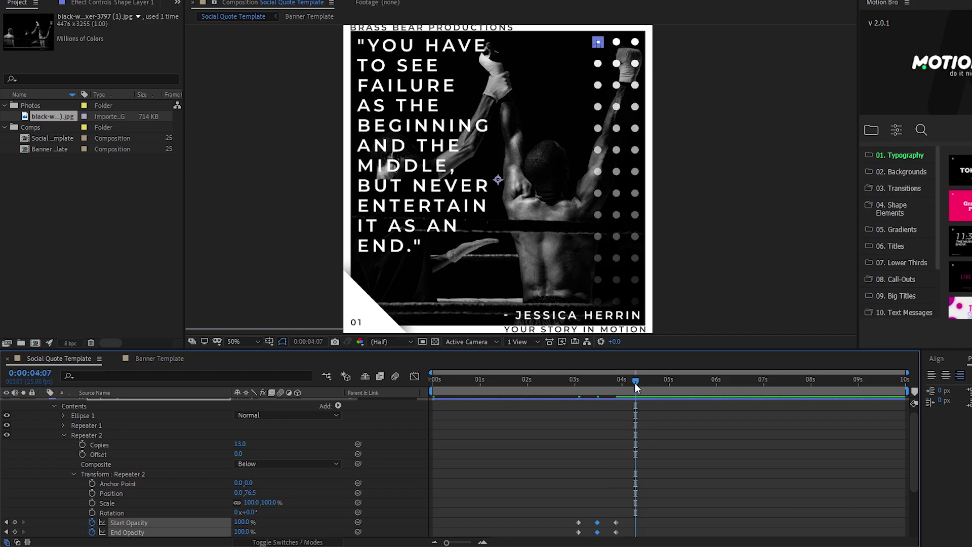
left_click_drag(565, 506, 590, 537)
left_click_drag(644, 381, 656, 384)
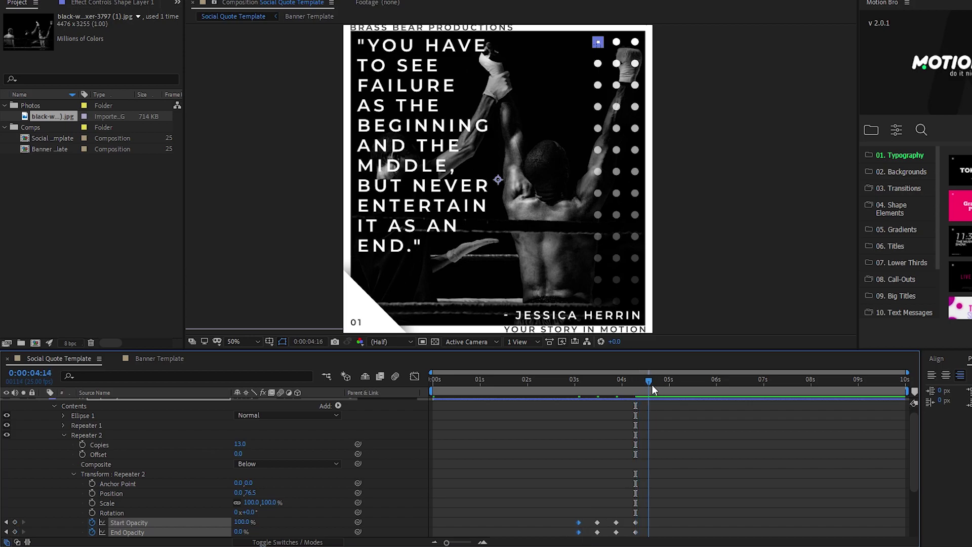
key("ctrl+v")
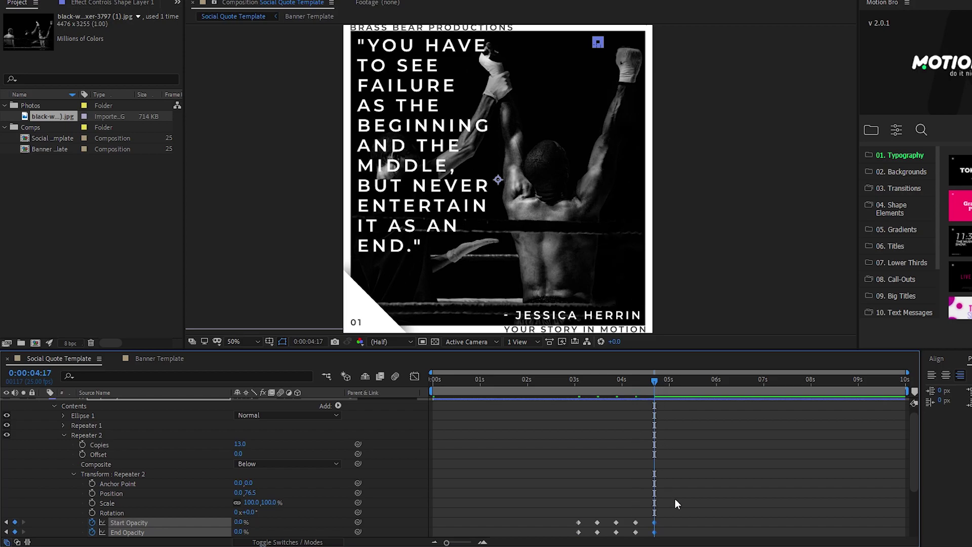
Step: Apply Easy Ease to all Start Opacity and End Opacity keyframes and preview the dot animation
left_click_drag(678, 498, 562, 532)
left_click(583, 380)
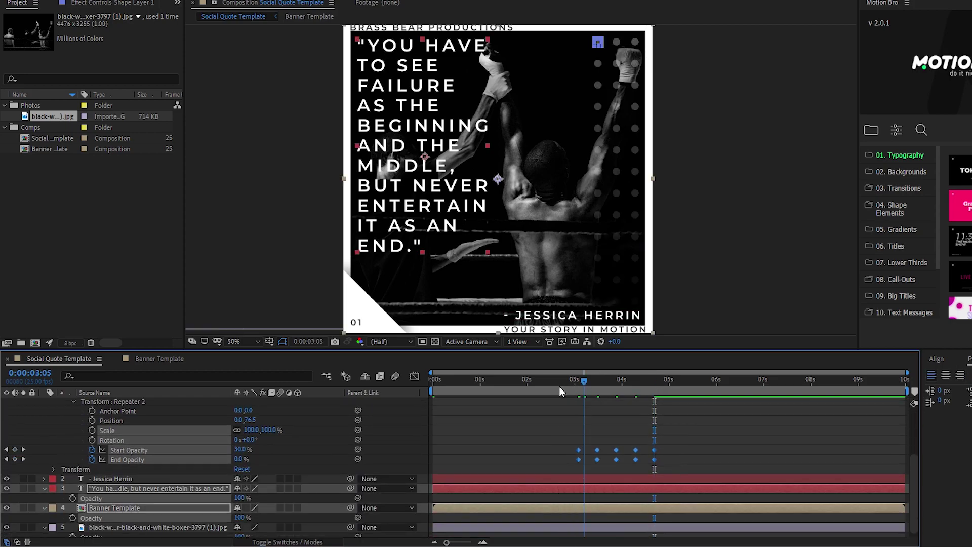
left_click(559, 387)
key("space")
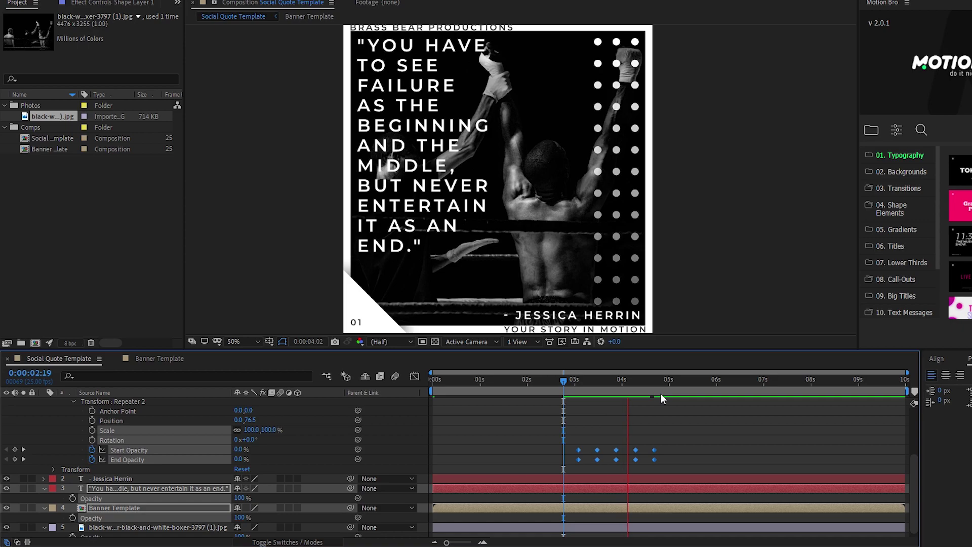
key("space")
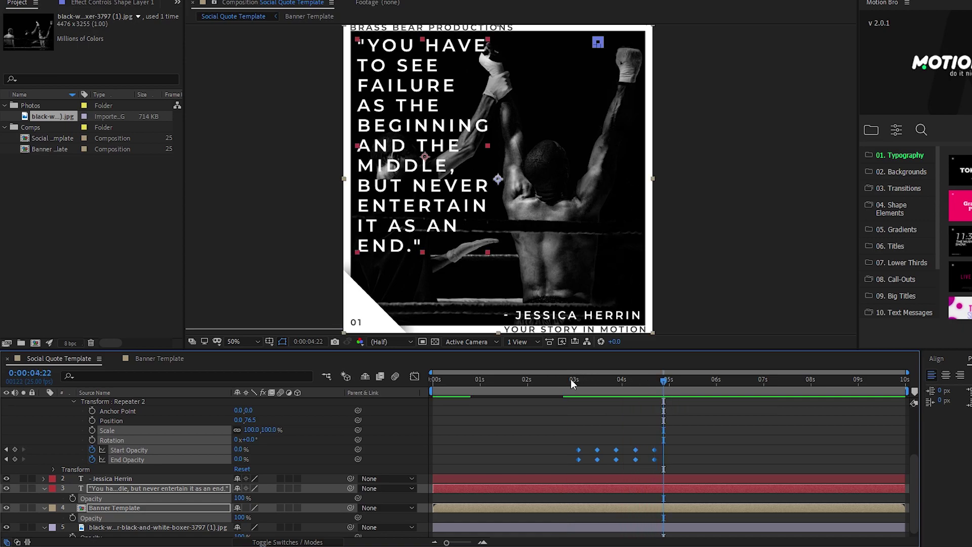
left_click(568, 382)
key("F9")
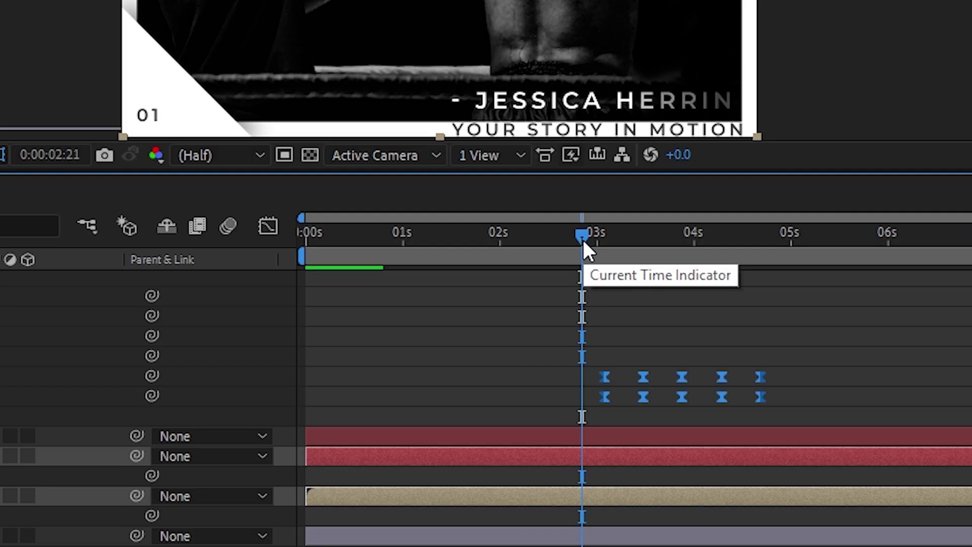
key("space")
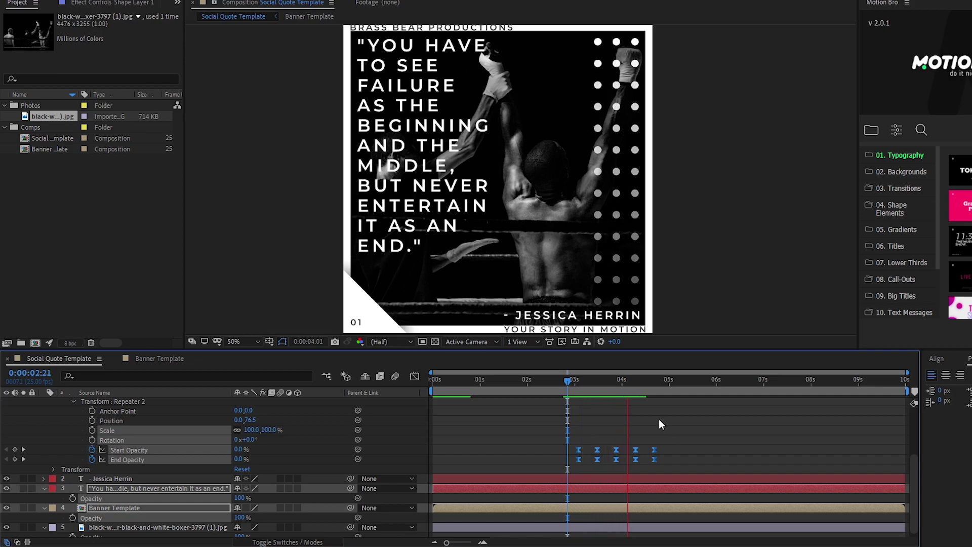
key("space")
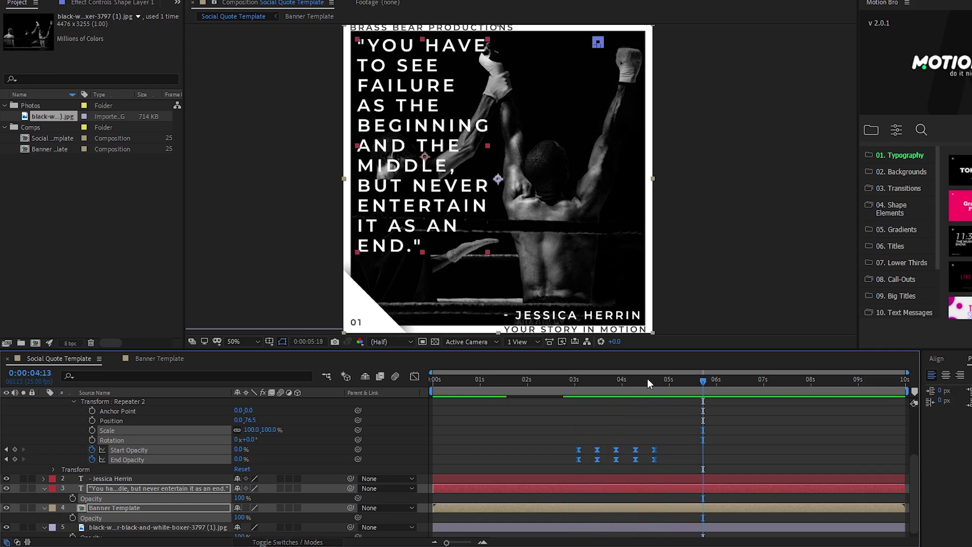
Step: Add the expression loopOut(type="cycle",numKeyFrames=0) to the second Repeater's Start Opacity and End Opacity
left_click_drag(648, 379, 581, 382)
left_click(515, 460)
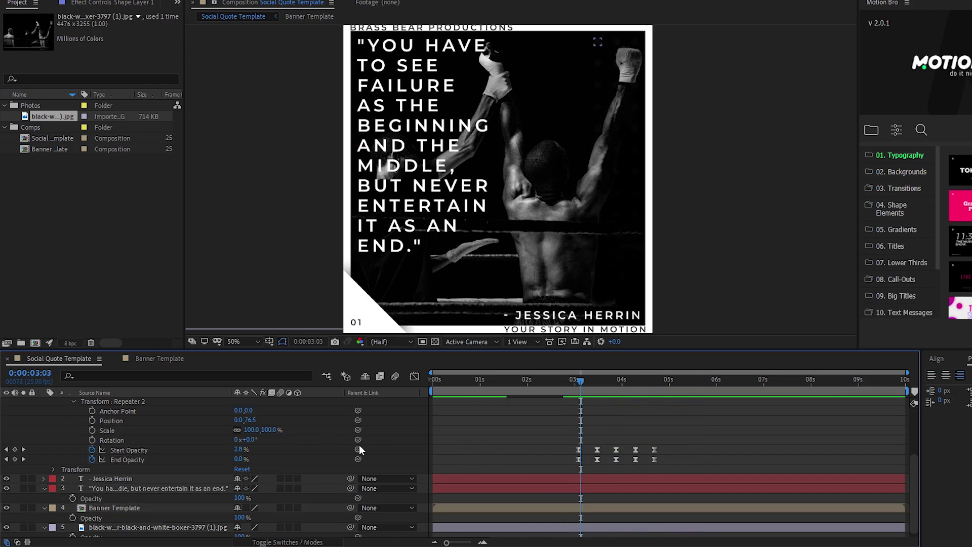
left_click(92, 449, "alt")
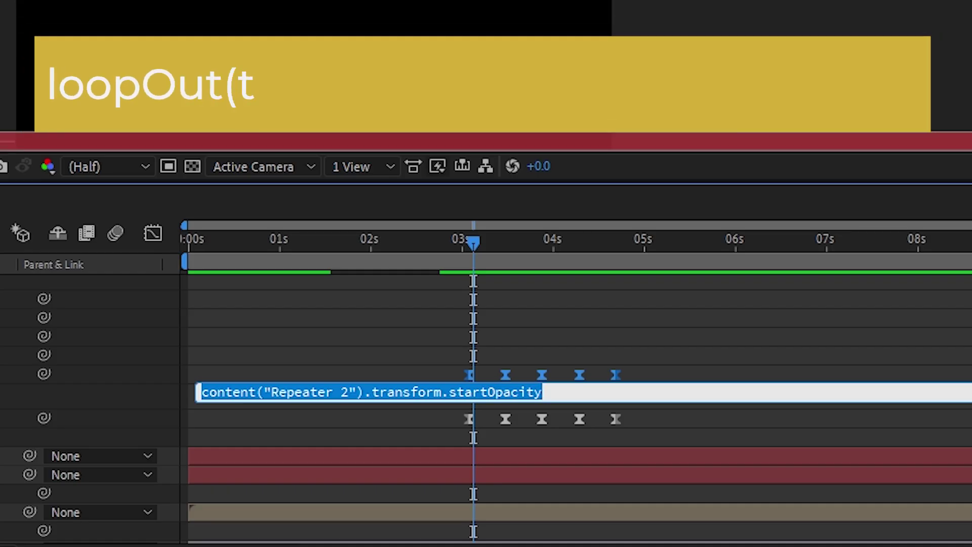
type("loopOut(type=\"cycle\",numKeyFrames=0)")
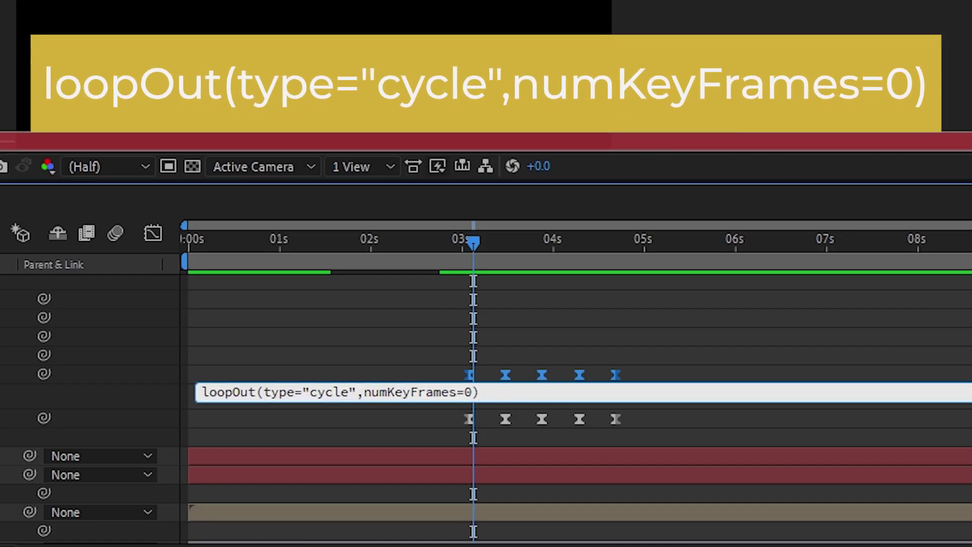
left_click(1, 418, "alt")
type("loopOut(type=\"cycle\",numKeyFrames=0)")
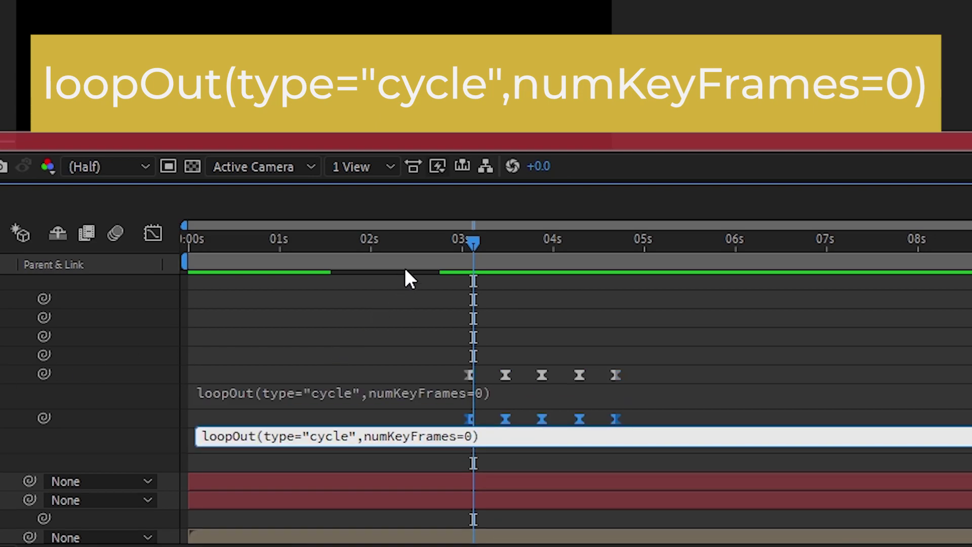
left_click(443, 237)
key("Home")
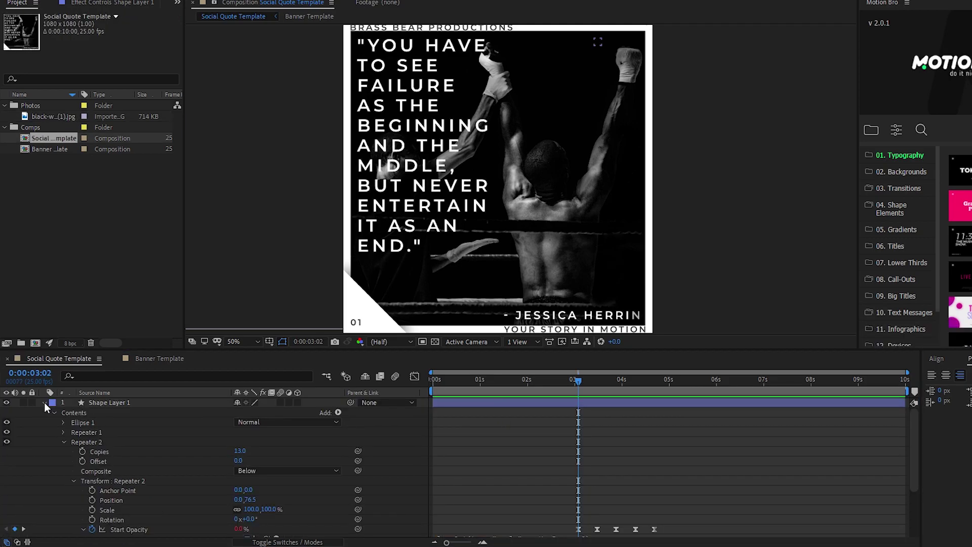
Step: Collapse the dot shape layer, trim its start to 0:00:03:02 and preview the result
left_click(44, 402)
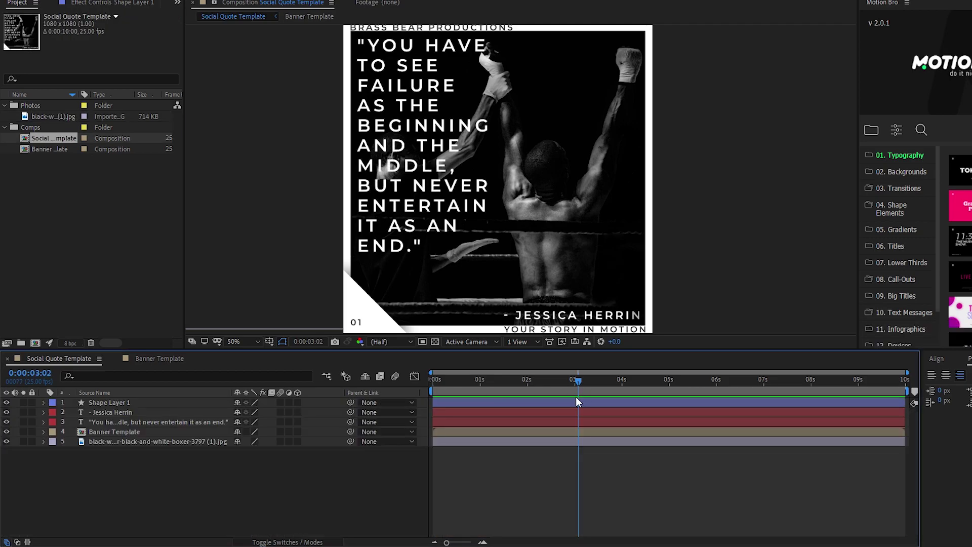
left_click(197, 403)
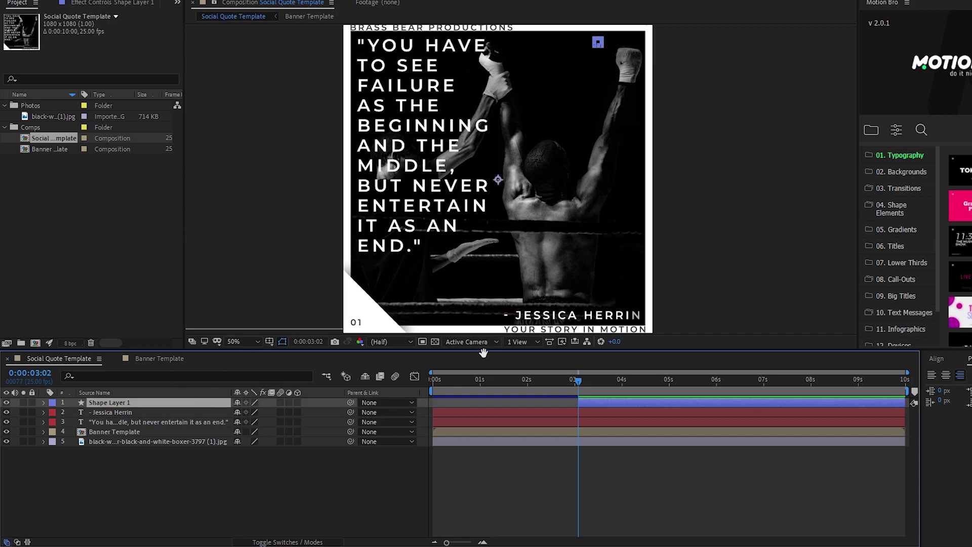
key("space")
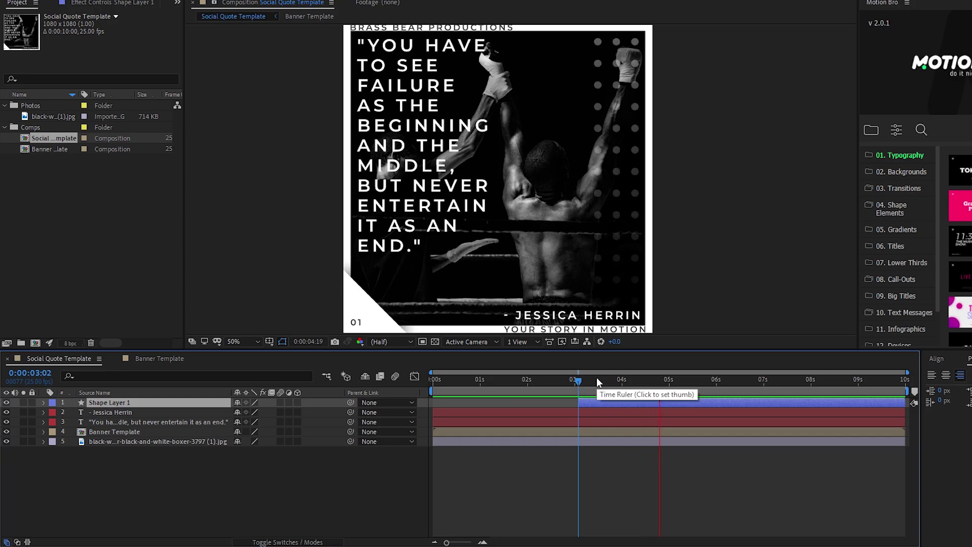
key("space")
Step: Duplicate the trimmed dot shape layer and preview the composition
key("ctrl+d")
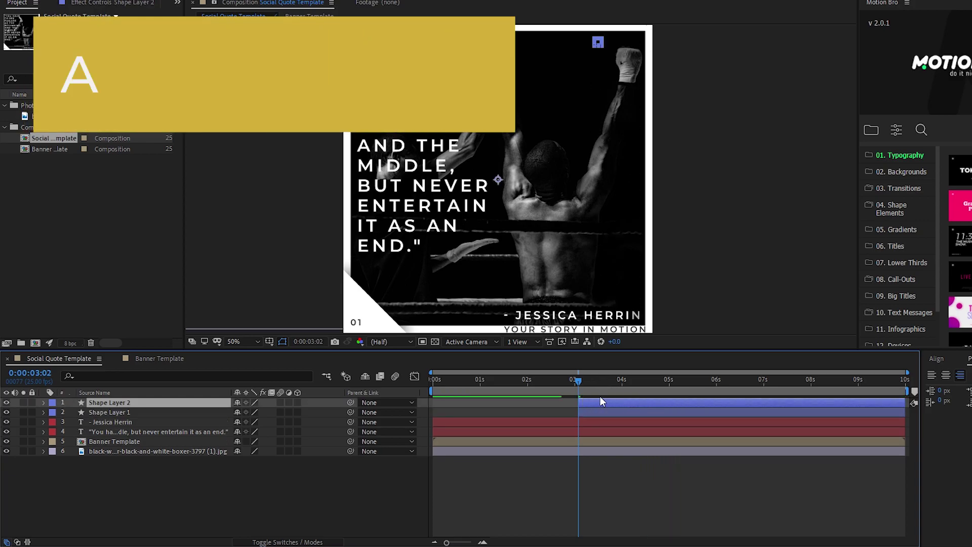
left_click_drag(843, 404, 376, 423)
key("space")
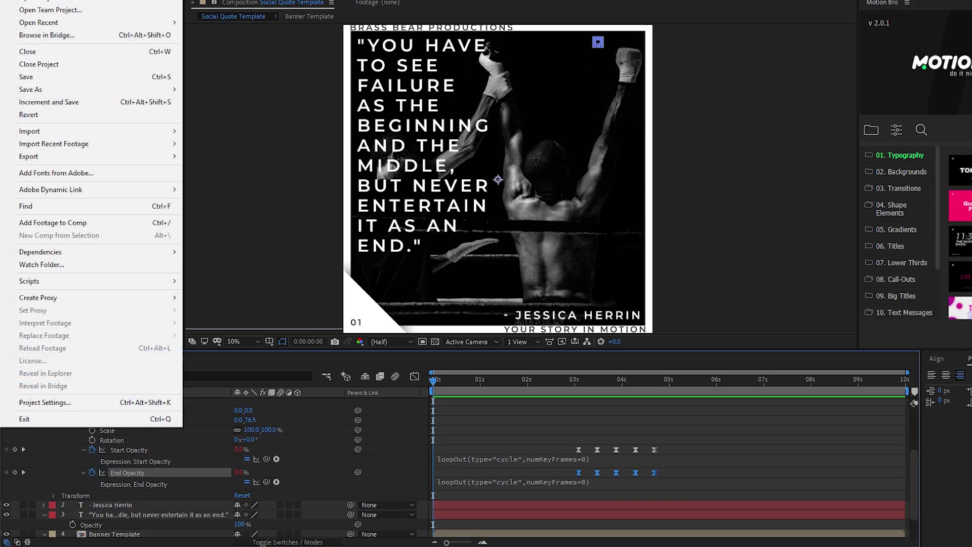
Step: Send the composition to the Adobe Media Encoder queue and open its H.264 export settings
mouse_move(124, 157)
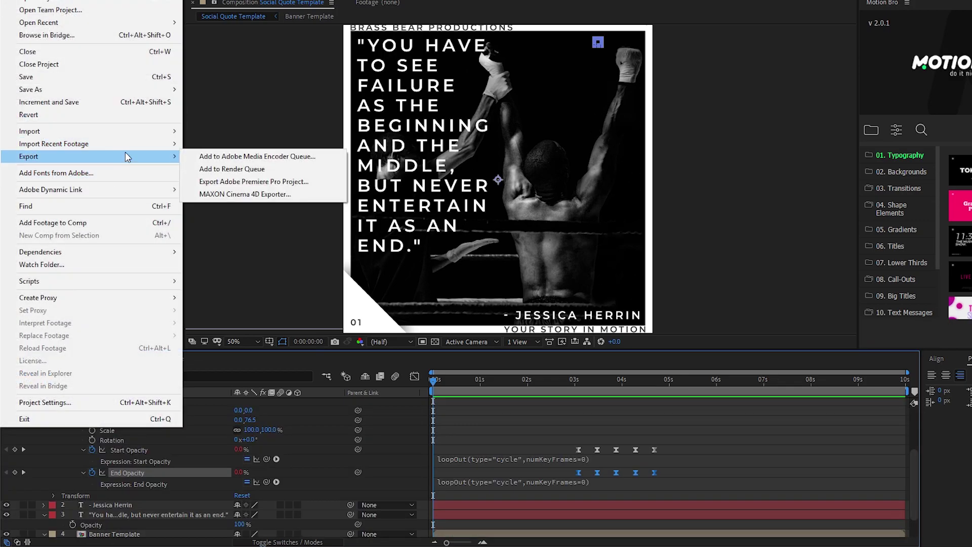
left_click(234, 159)
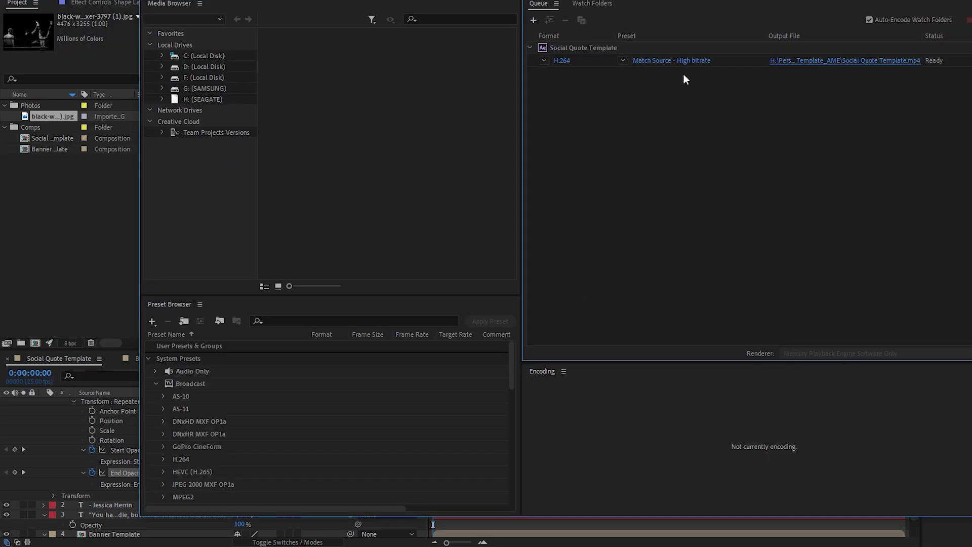
left_click(680, 60)
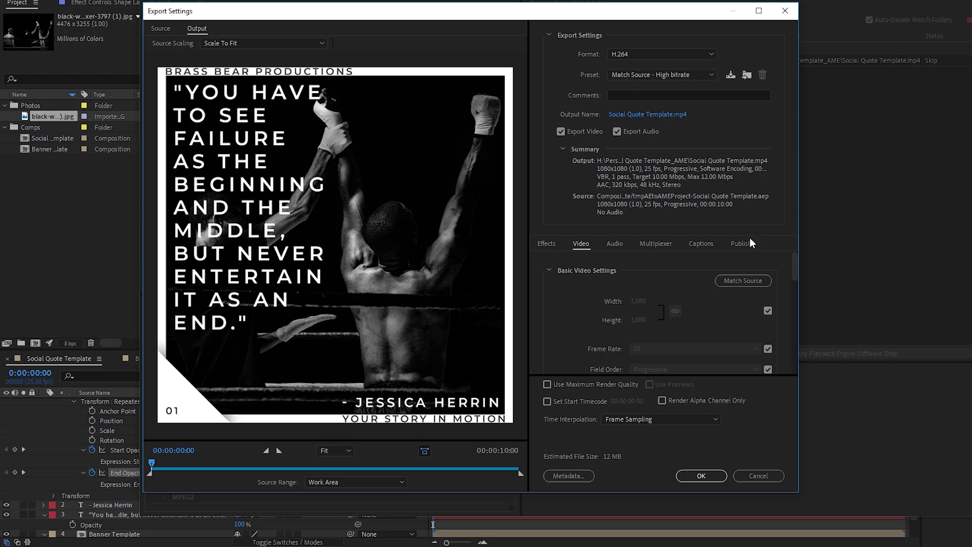
Step: Set the export's bitrate encoding to VBR, 2 pass and enable Use Maximum Render Quality
left_click_drag(793, 266, 799, 346)
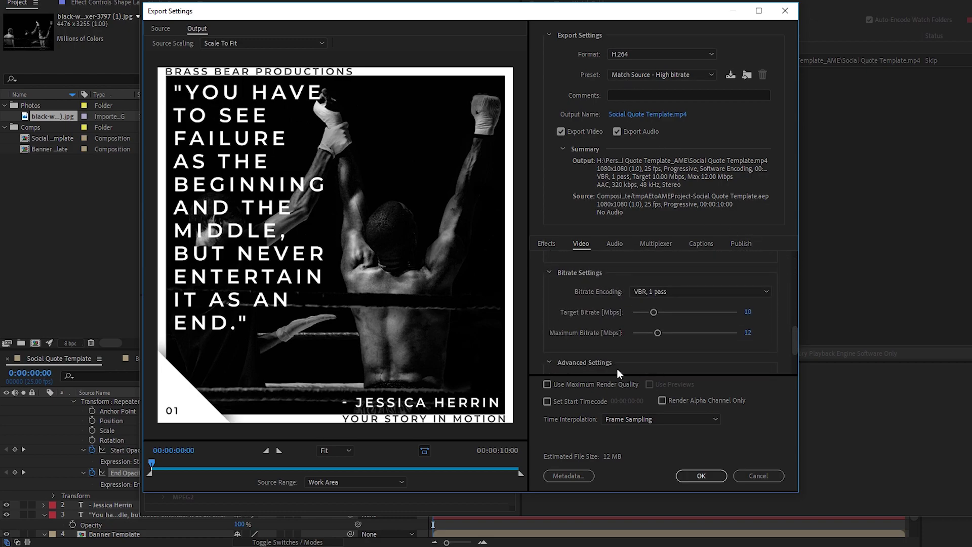
left_click(736, 291)
left_click(711, 324)
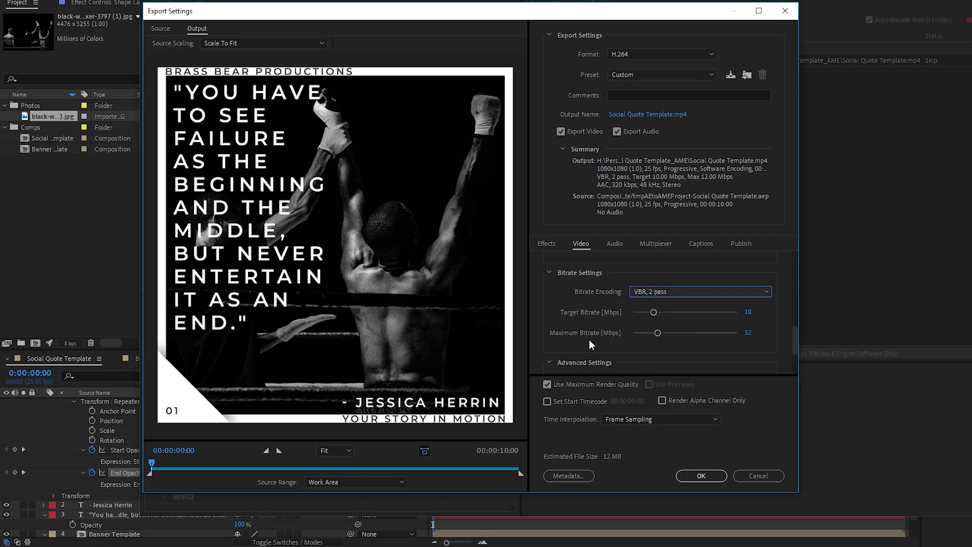